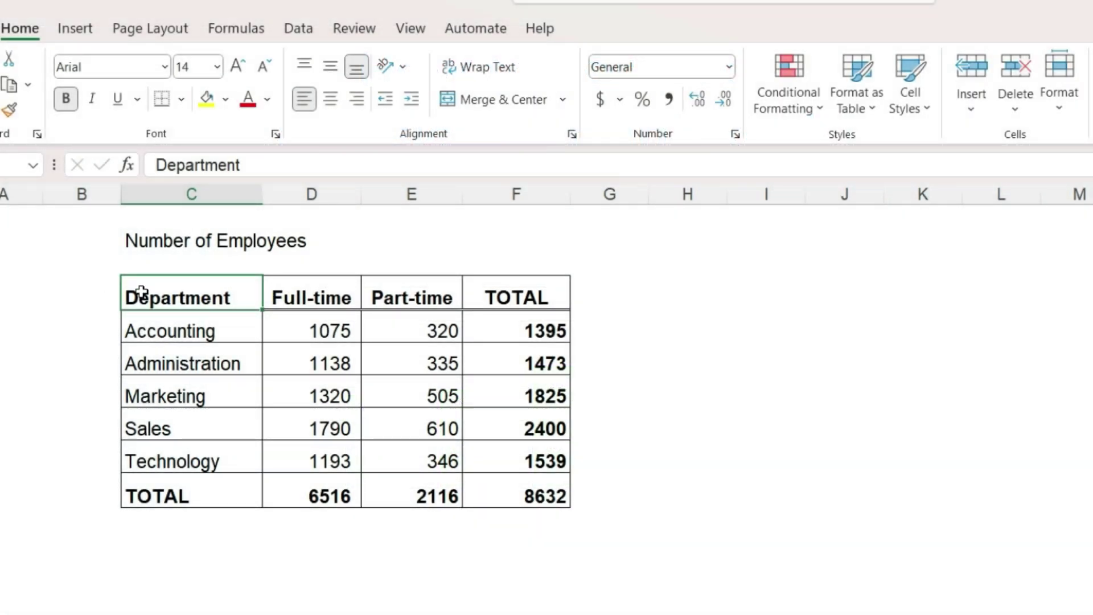
Select the department names and their Full-time counts in C4:D9.
mouse_move(144, 295)
left_mouse_down()
mouse_move(295, 299)
mouse_move(300, 455)
left_mouse_up()
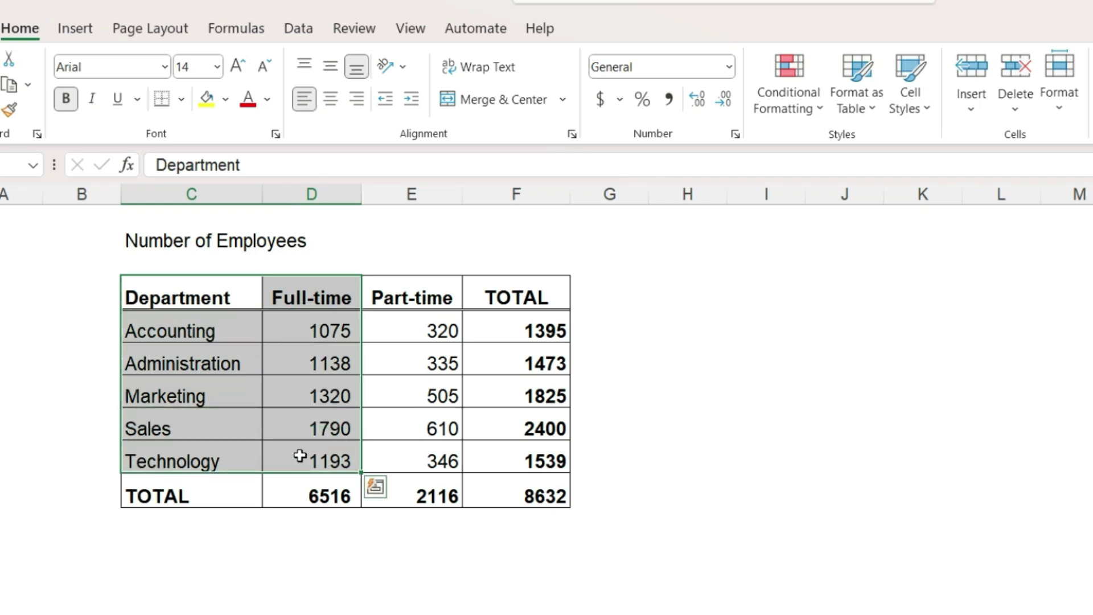
Preview the Insert tab's Column/Bar chart list, then close it without inserting a chart.
left_click(73, 32)
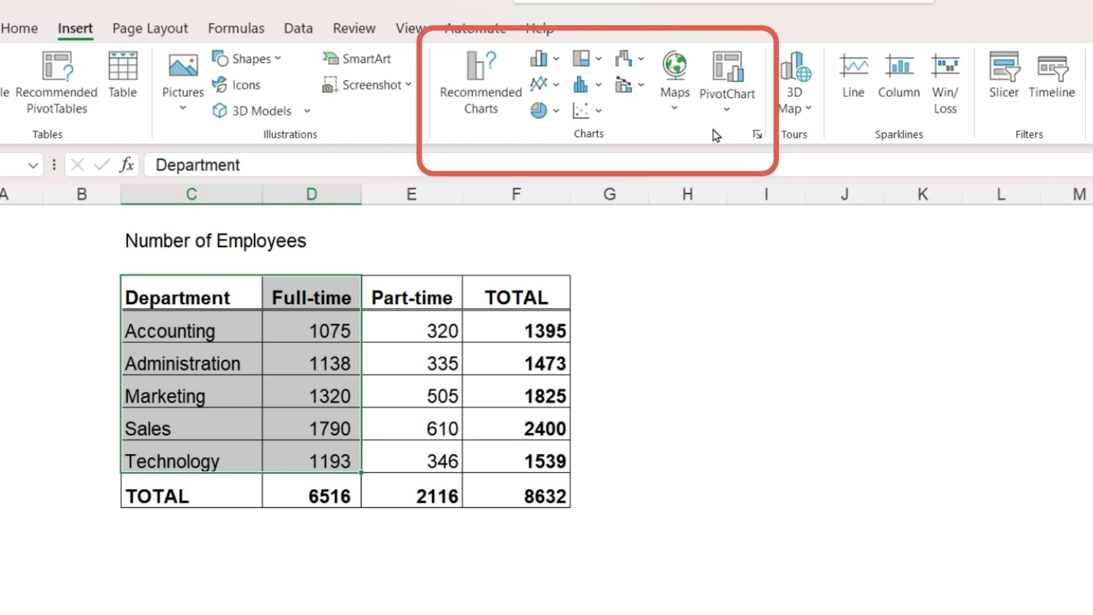
left_click(557, 56)
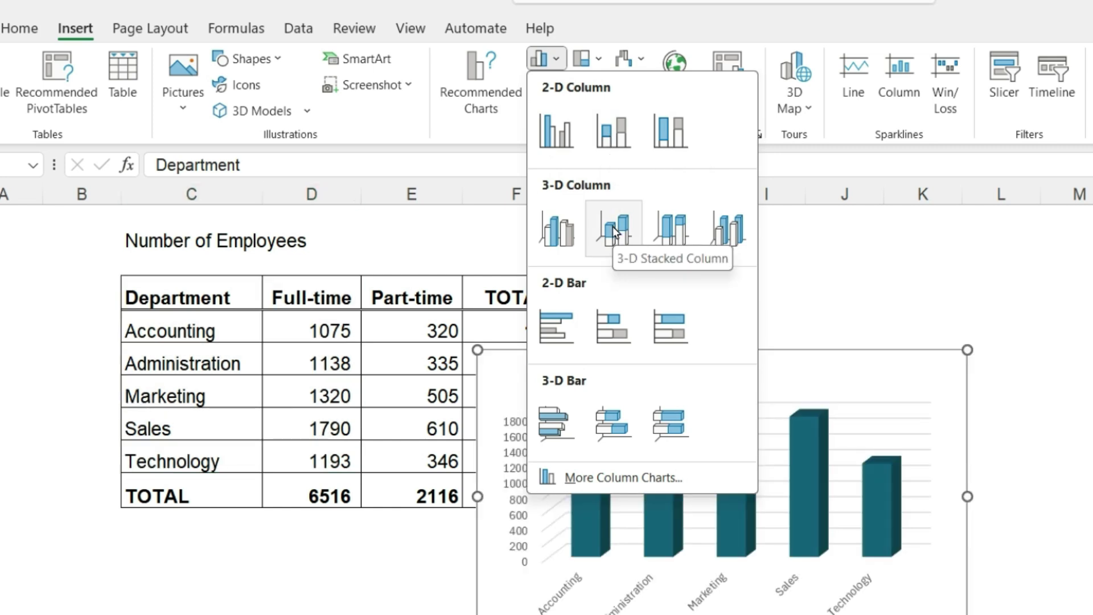
left_click(544, 58)
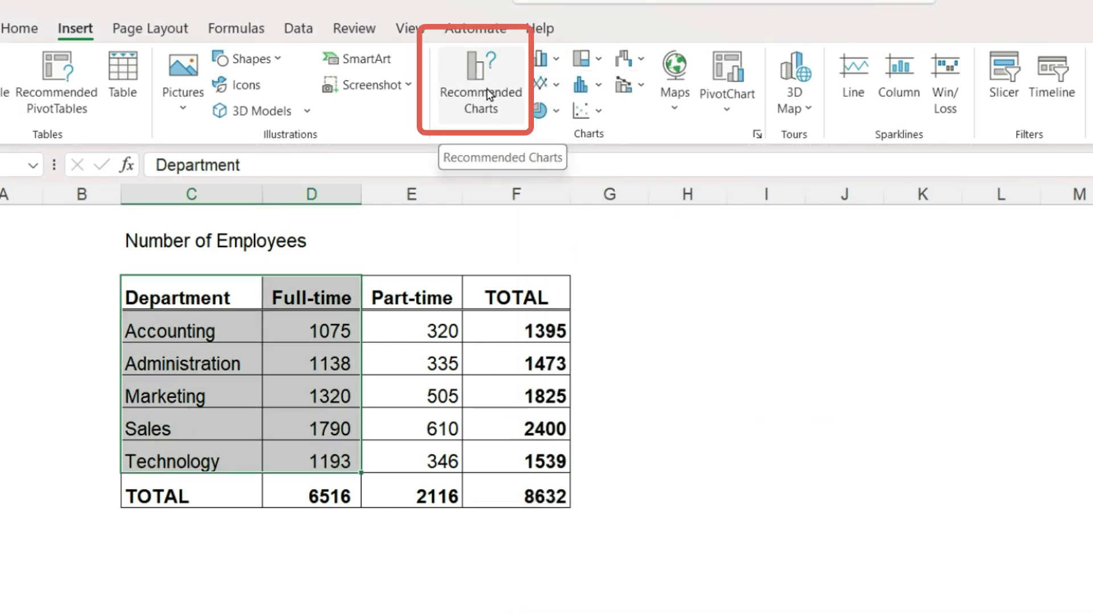
Compare the Recommended Charts suggestions: pie, clustered bar and clustered column.
left_click(507, 118)
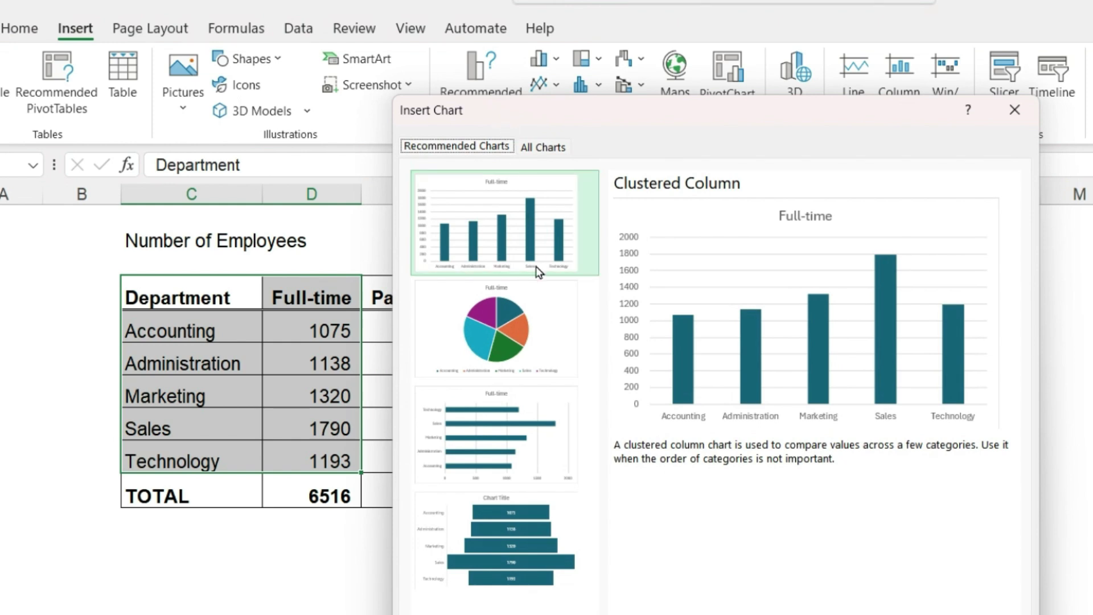
left_click(549, 317)
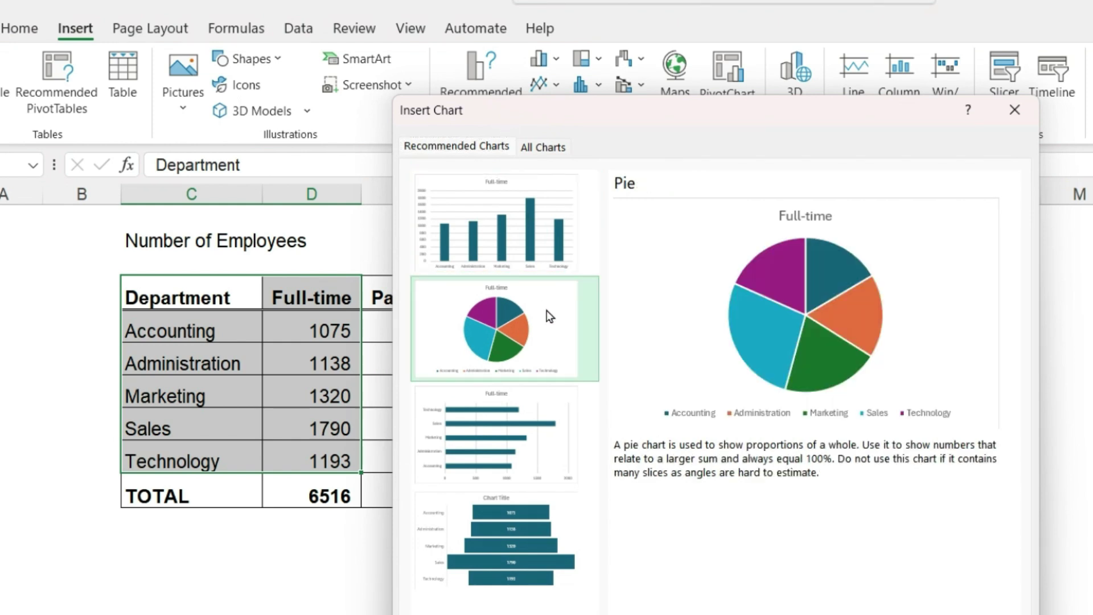
left_click(542, 440)
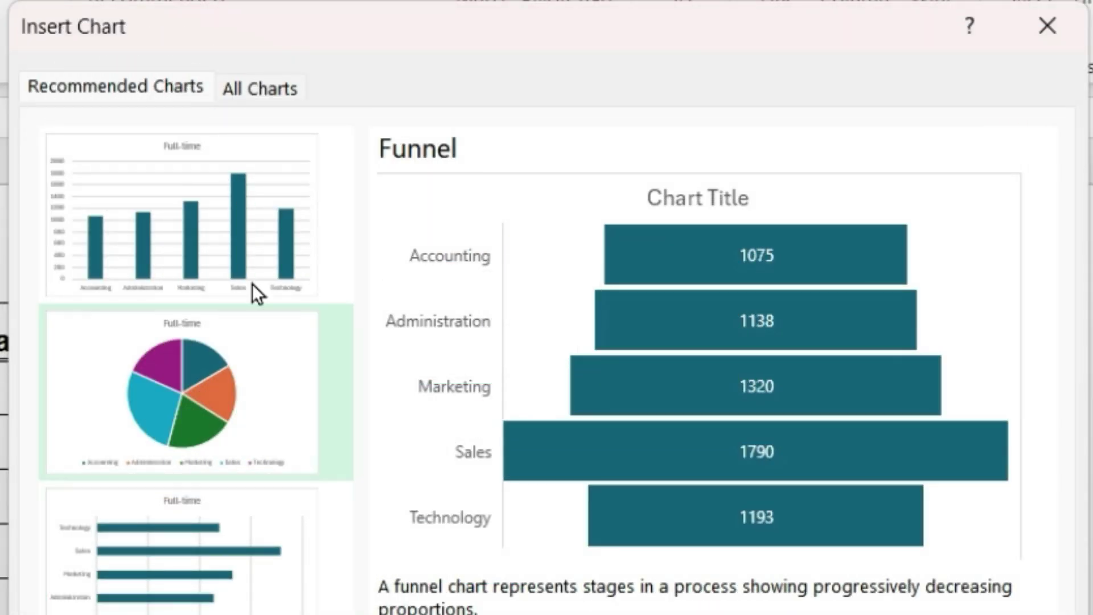
left_click(178, 165)
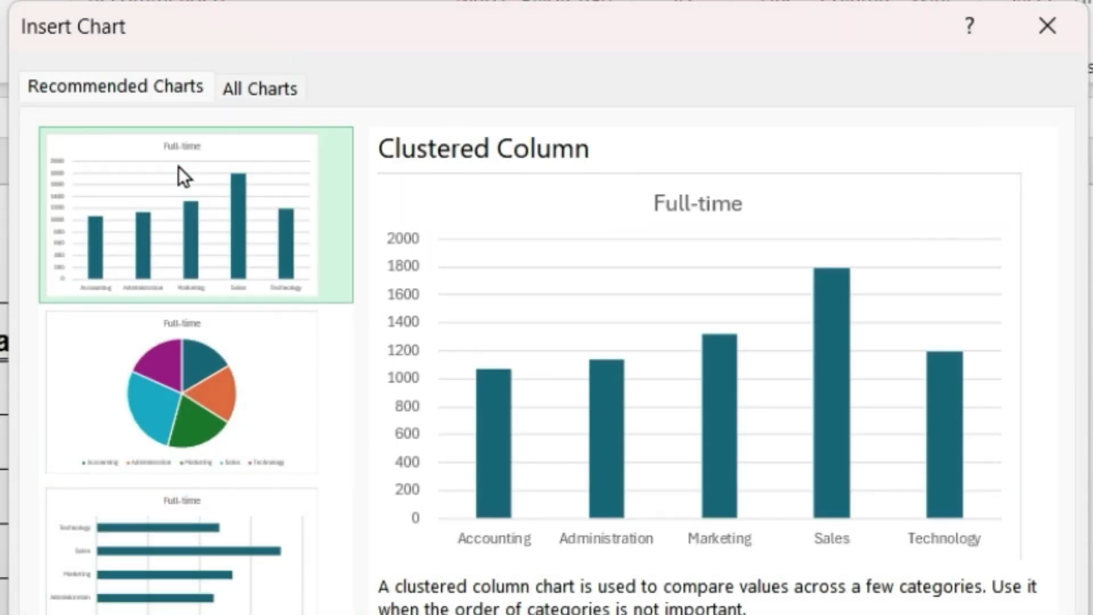
In All Charts, try stacked, 3-D and line variants, then return to Column types.
left_click(268, 89)
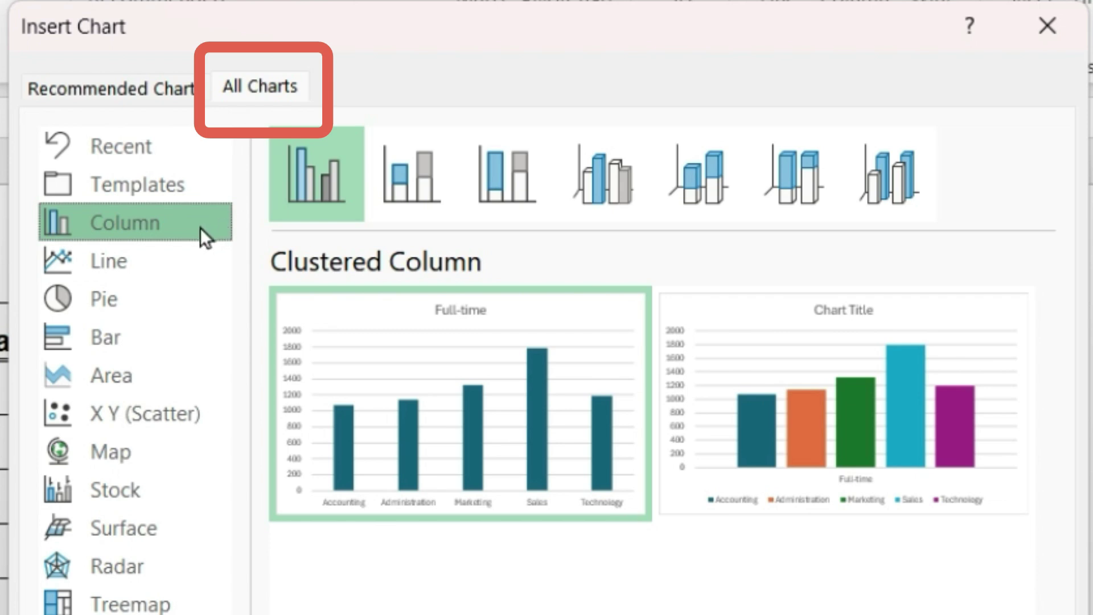
left_click(401, 177)
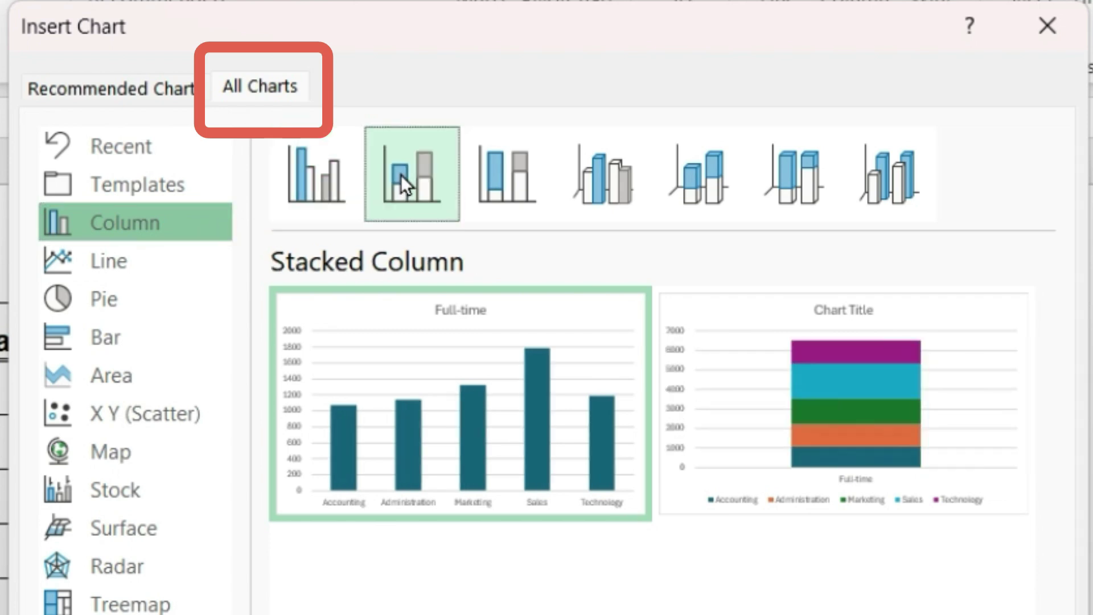
left_click(593, 163)
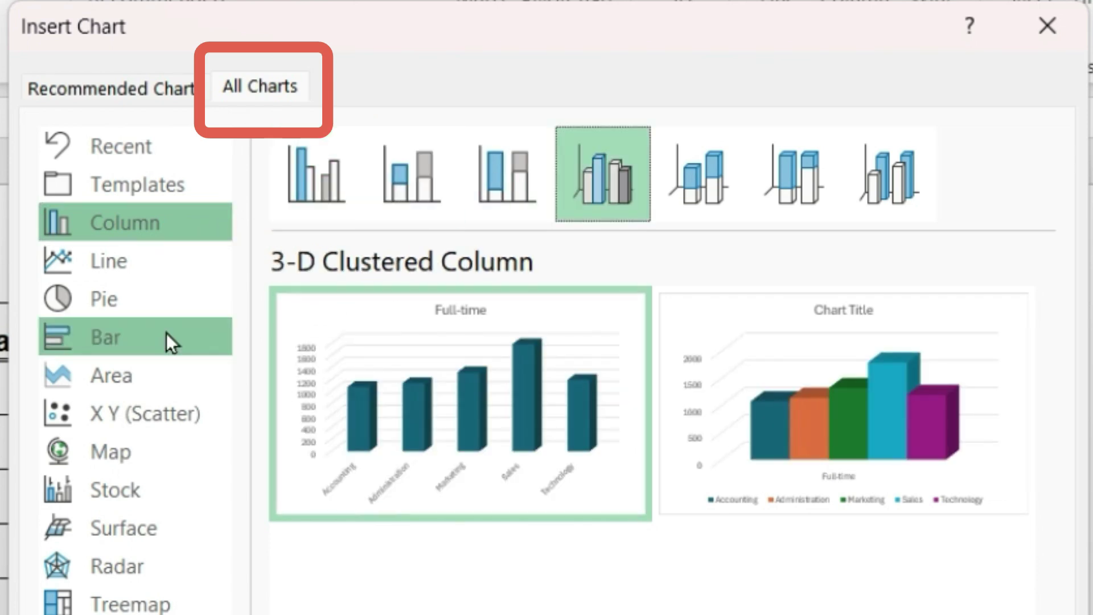
left_click(125, 264)
left_click(610, 172)
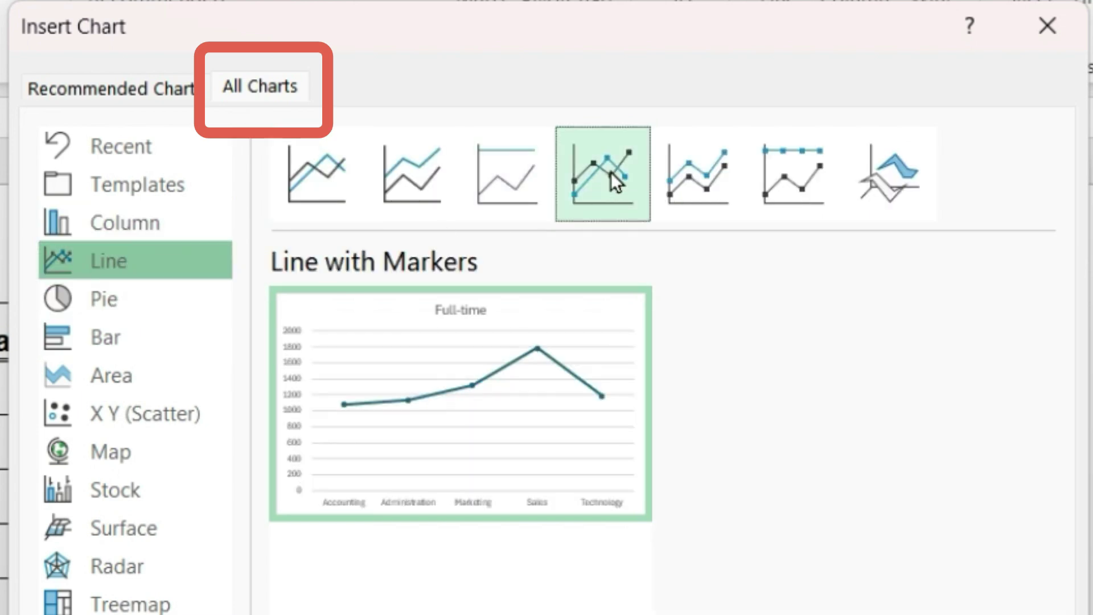
left_click(151, 219)
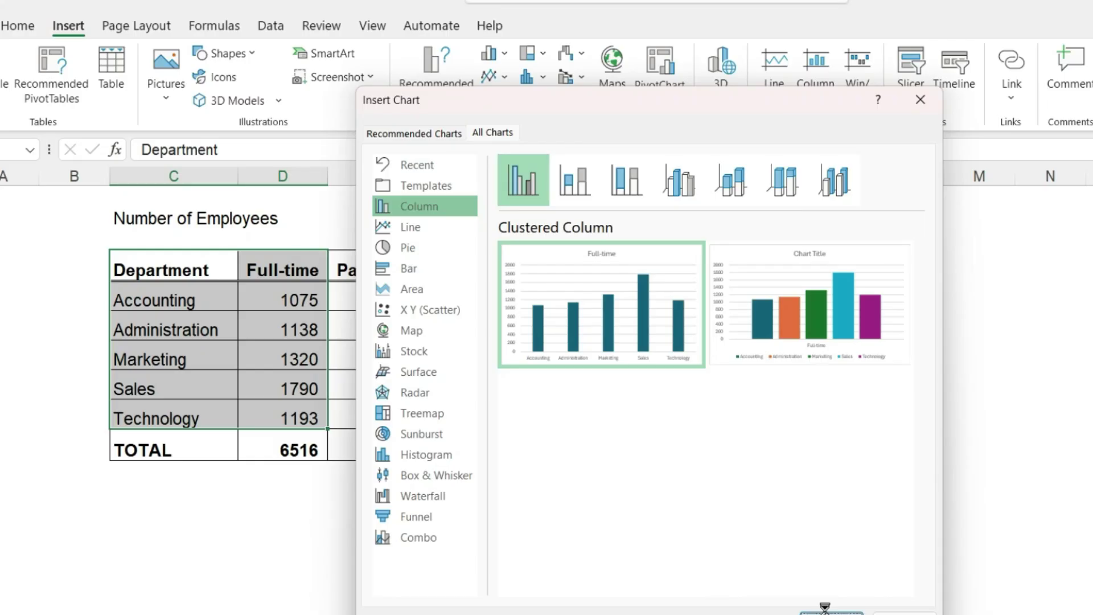
Insert the clustered column chart and highlight its department label and Full-time value ranges.
left_click(824, 607)
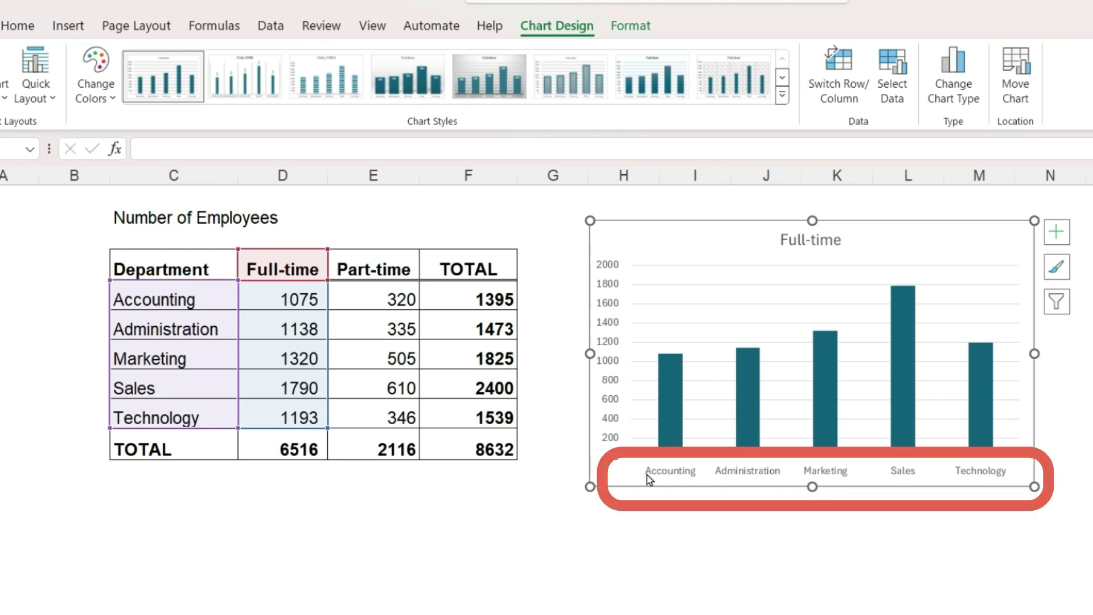
left_click_drag(172, 301, 160, 417)
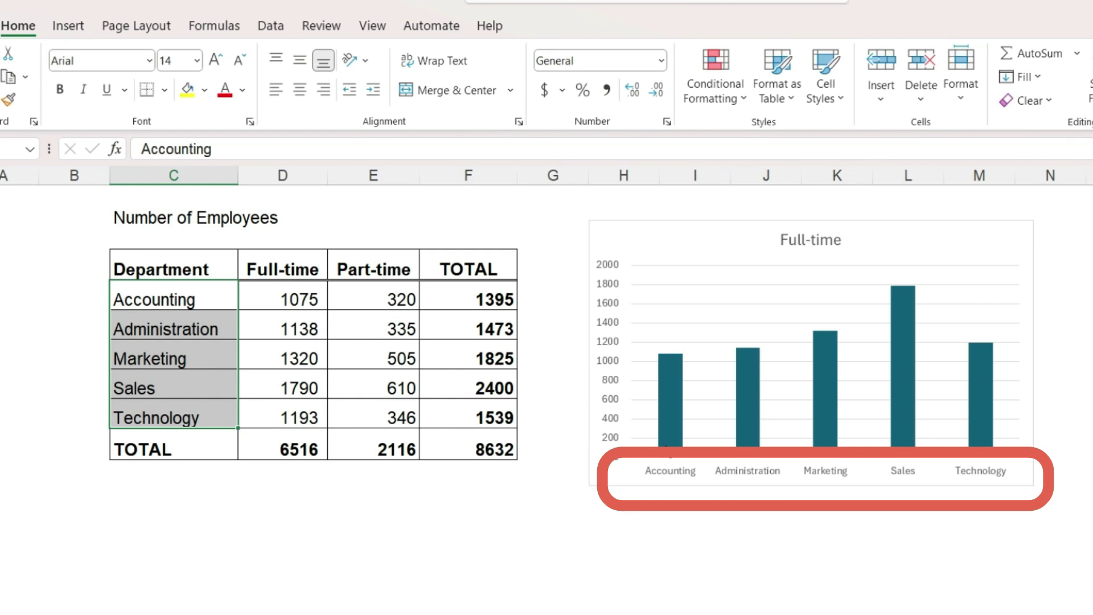
left_click_drag(291, 300, 278, 418)
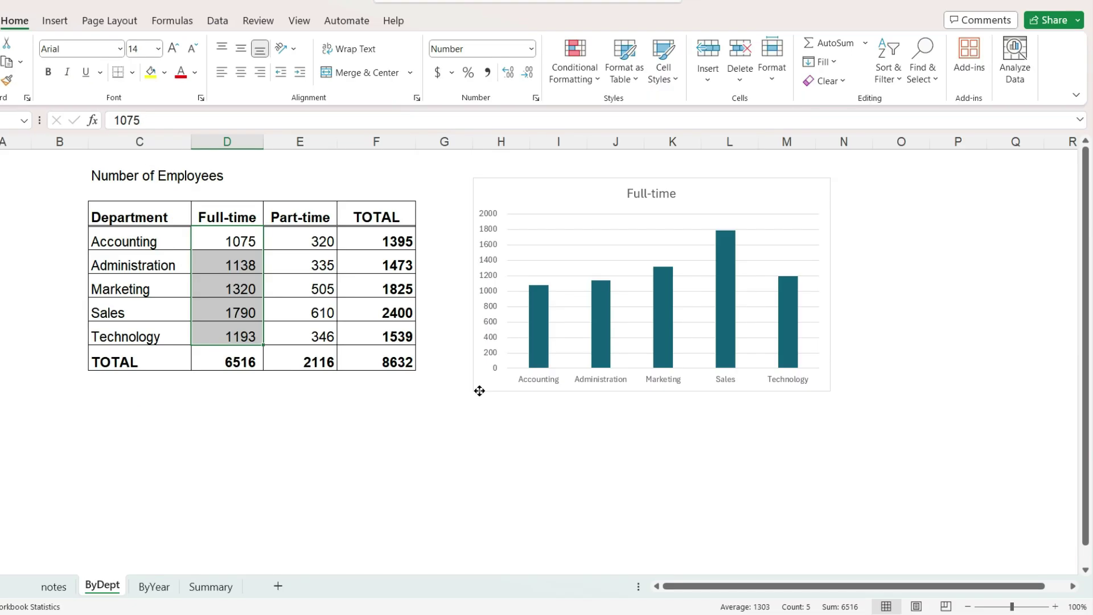
Move the chart beside the table and enlarge it down and to the right.
left_click(598, 487)
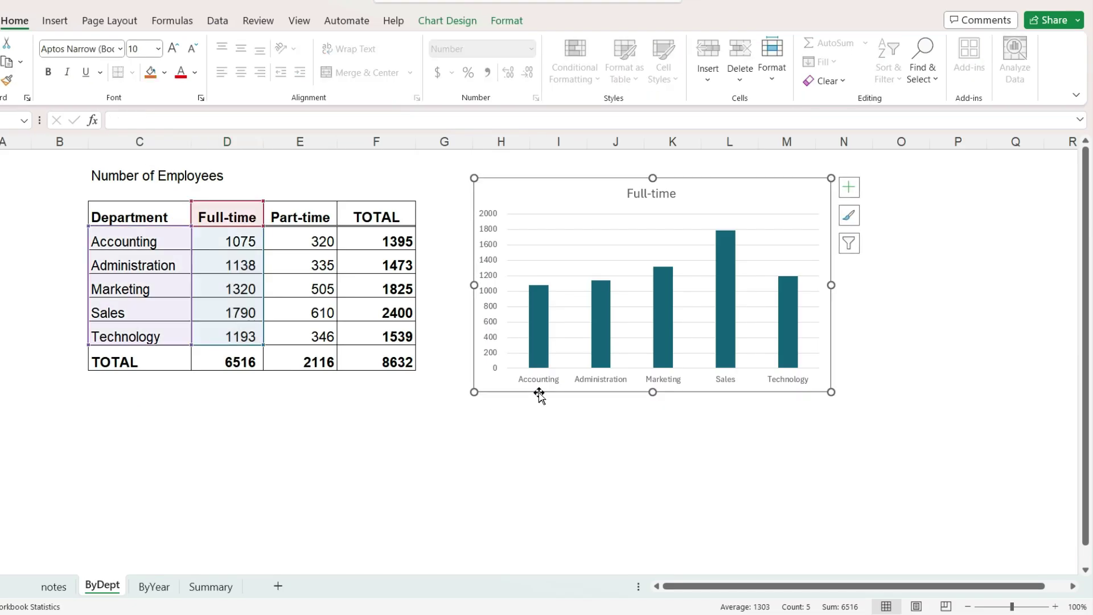
mouse_move(539, 392)
left_mouse_down()
mouse_move(436, 371)
mouse_move(334, 370)
mouse_move(330, 415)
mouse_move(569, 484)
mouse_move(550, 397)
mouse_move(526, 393)
left_mouse_up()
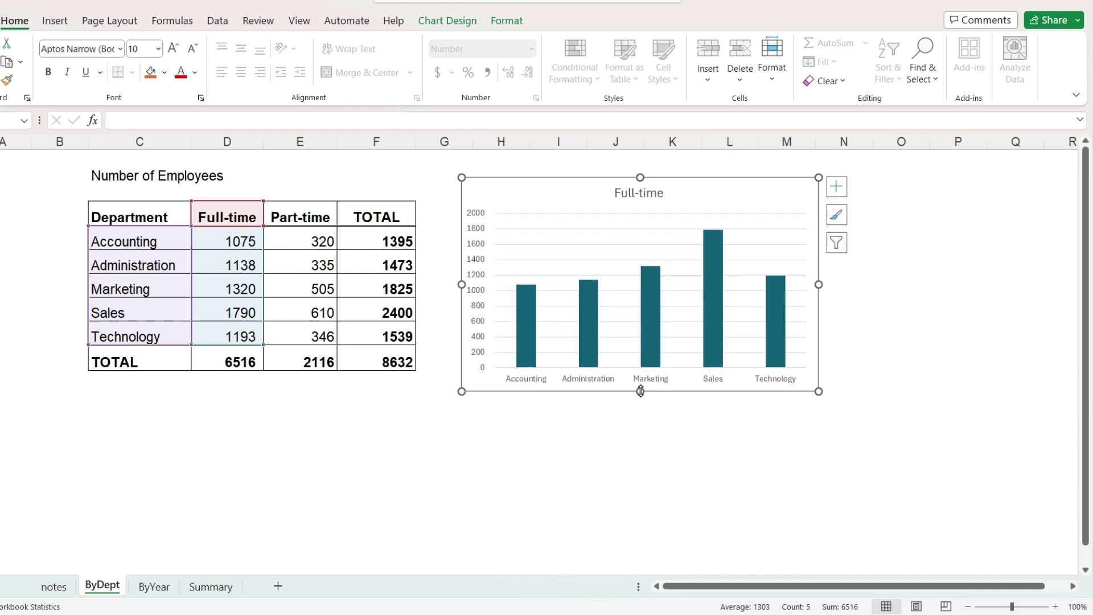
mouse_move(640, 391)
left_mouse_down()
mouse_move(639, 465)
mouse_move(639, 379)
left_mouse_up()
left_click_drag(819, 278, 794, 278)
left_click_drag(795, 381, 925, 432)
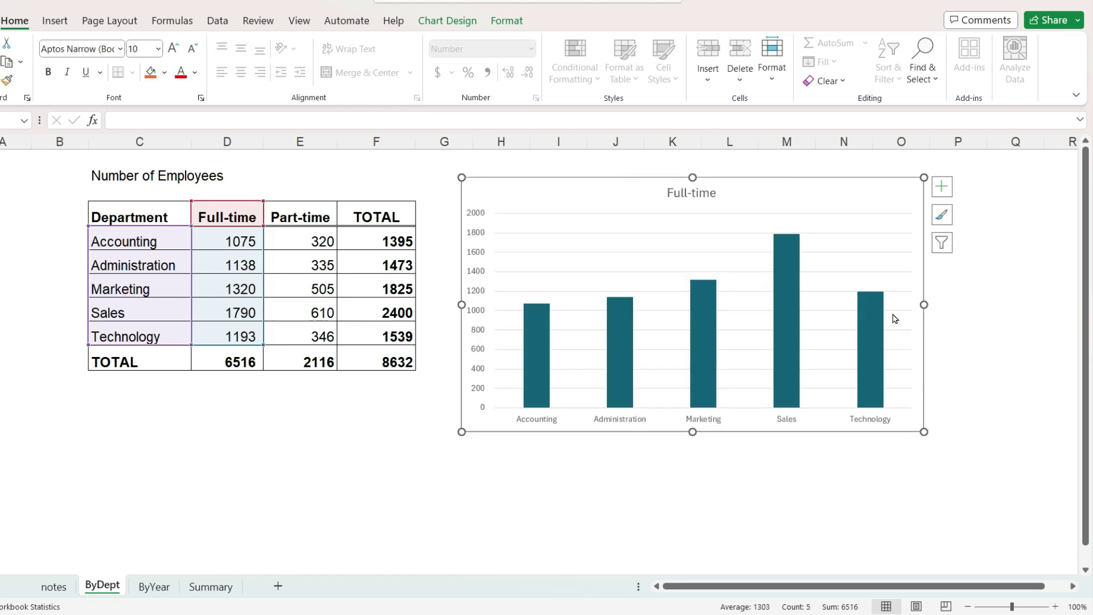
Nudge the Full-time title slightly and adjust the plot area's width.
left_click(677, 194)
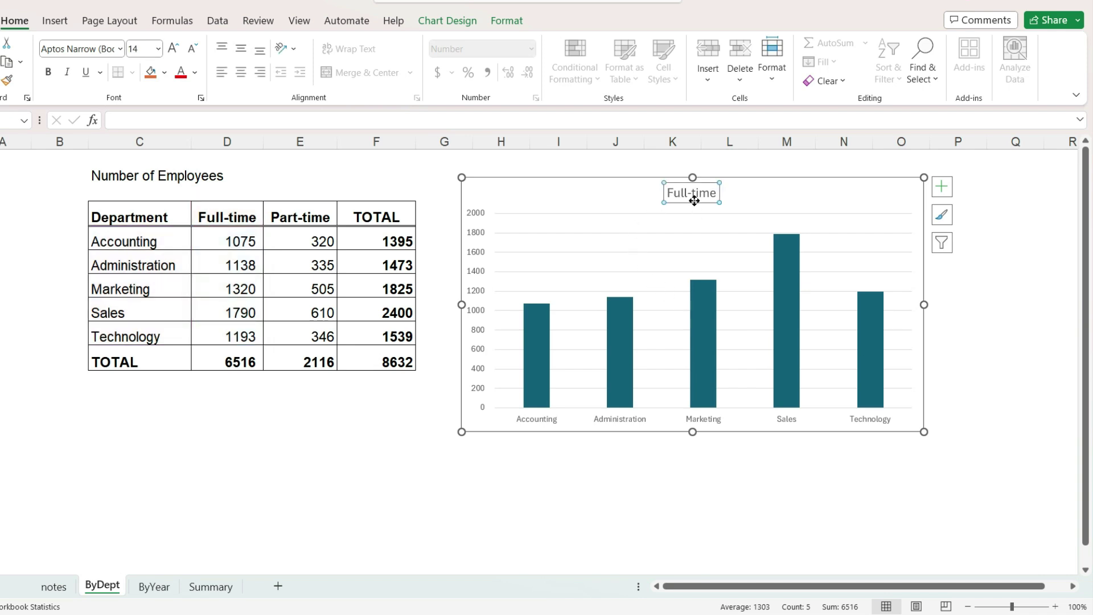
mouse_move(694, 200)
left_mouse_down()
mouse_move(561, 236)
mouse_move(654, 247)
mouse_move(801, 199)
mouse_move(856, 203)
mouse_move(859, 232)
mouse_move(673, 203)
mouse_move(689, 203)
left_mouse_up()
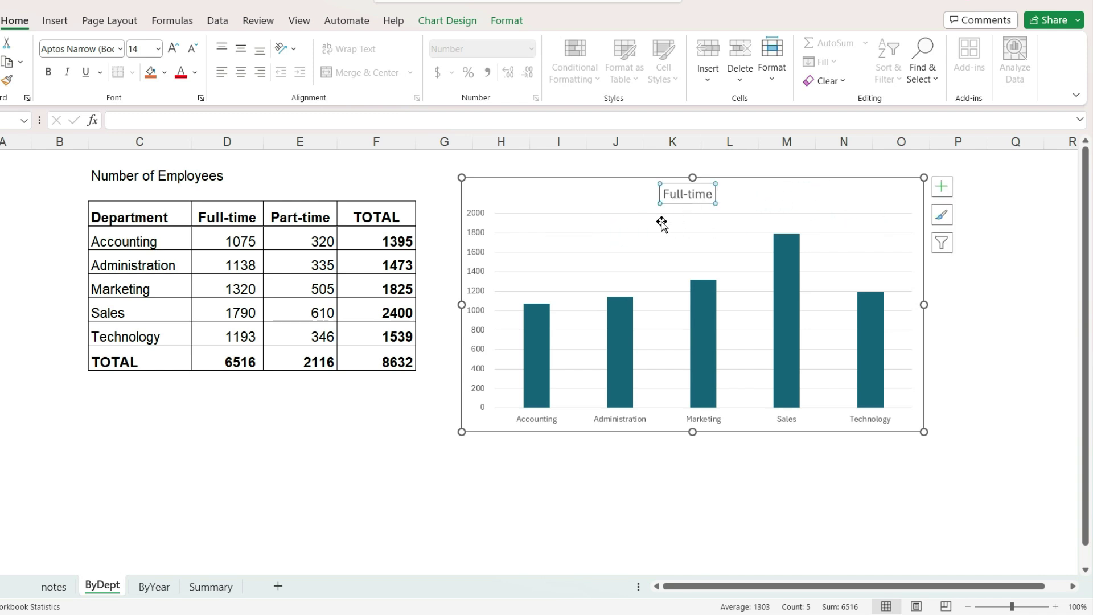
left_click(623, 221)
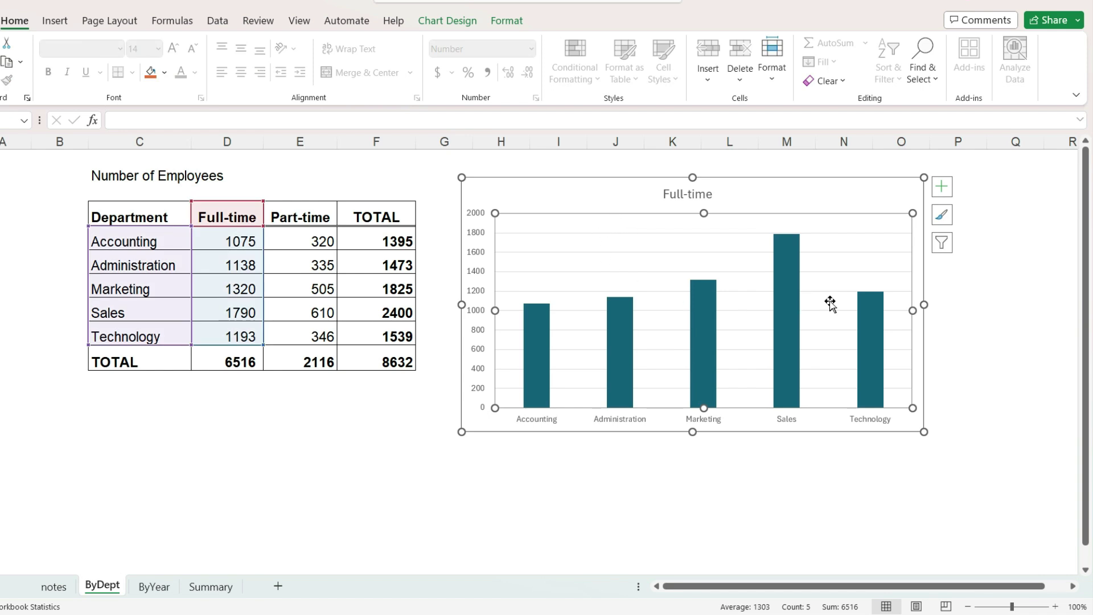
left_click_drag(911, 311, 1035, 314)
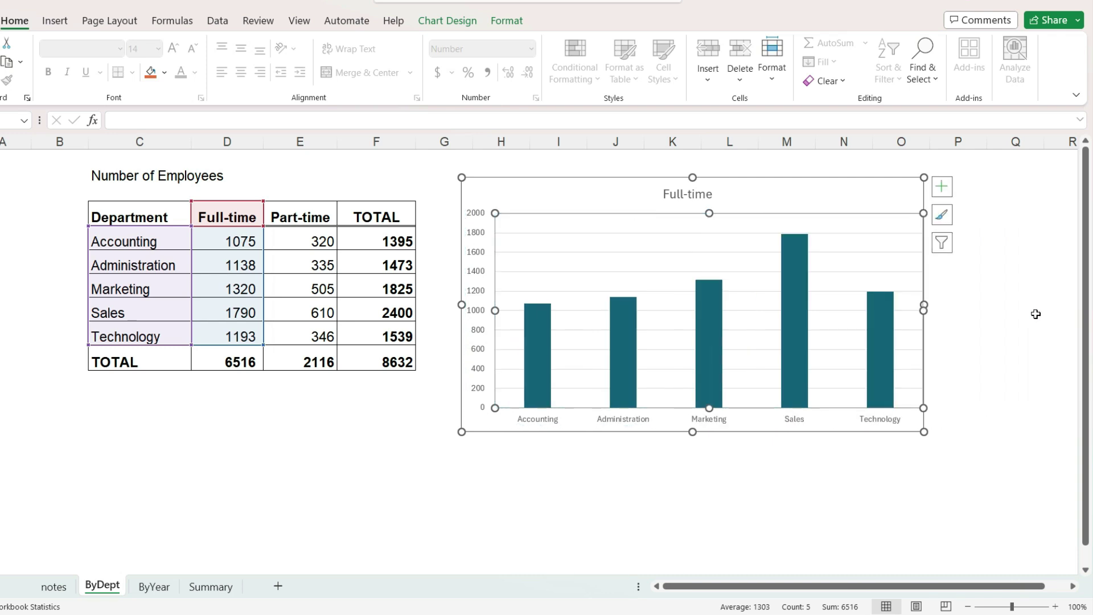
left_click_drag(920, 309, 848, 313)
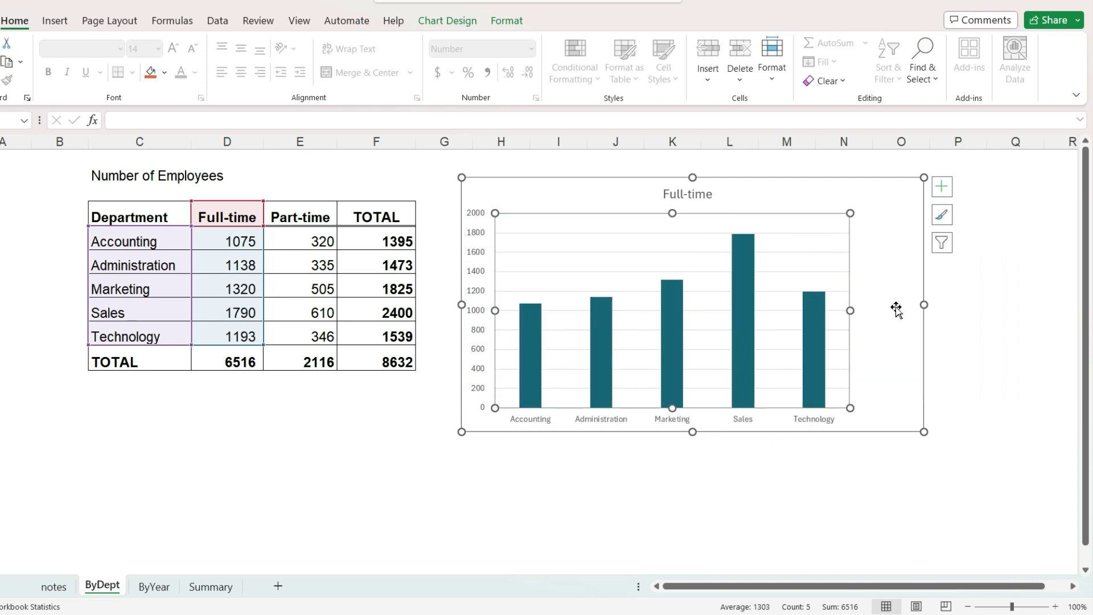
Widen the chart to the right and stretch the plot area to fill it.
left_click_drag(924, 306, 1030, 302)
left_click(937, 273)
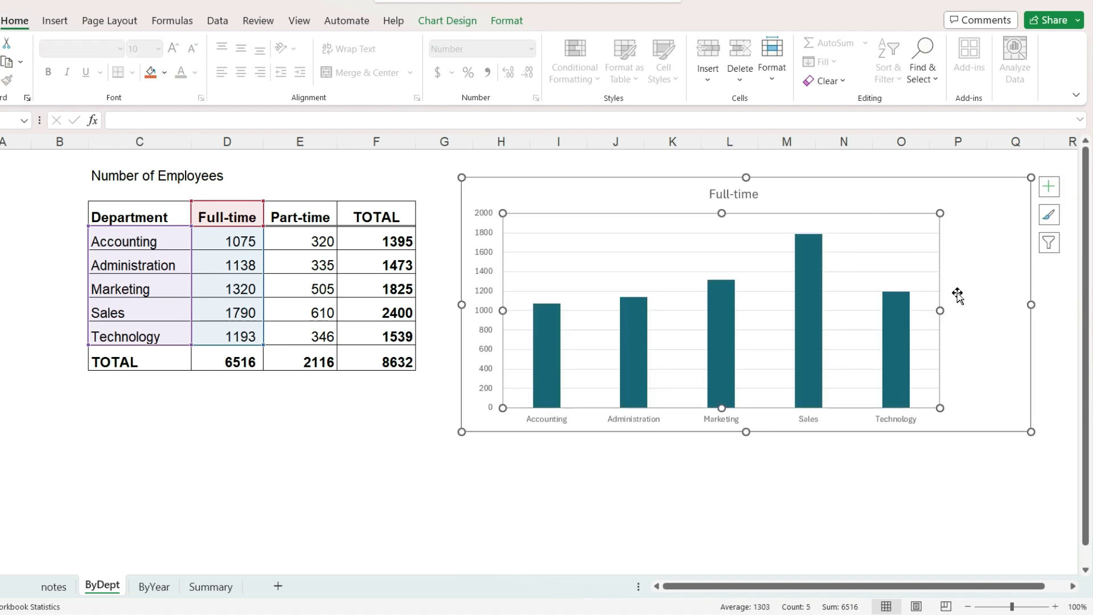
left_click_drag(943, 312, 1015, 307)
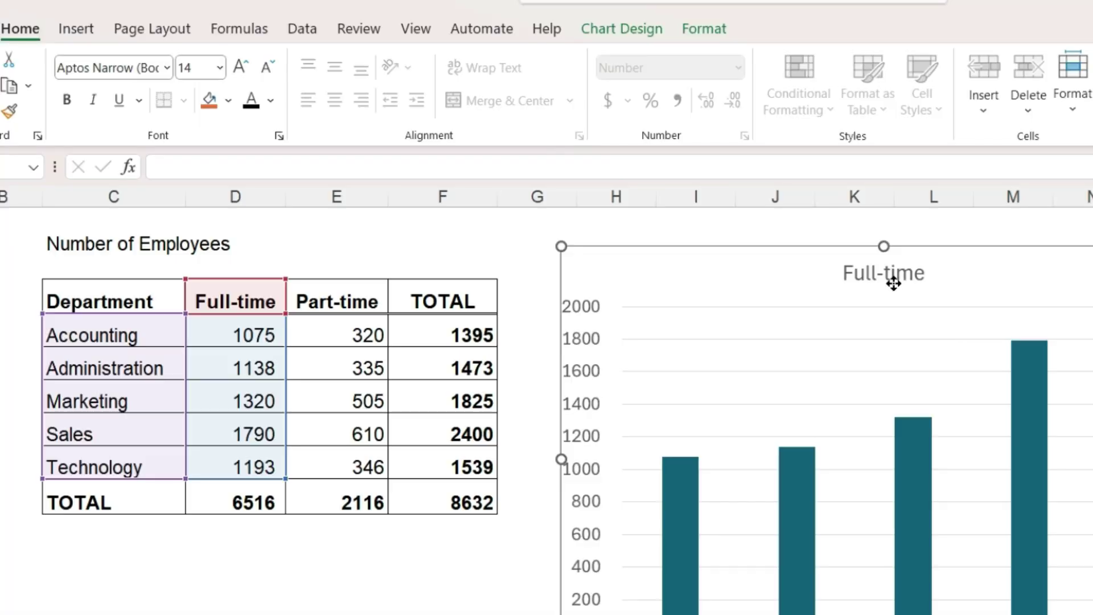
Format the chart title orange, bold, at font size 24.
left_click(639, 206)
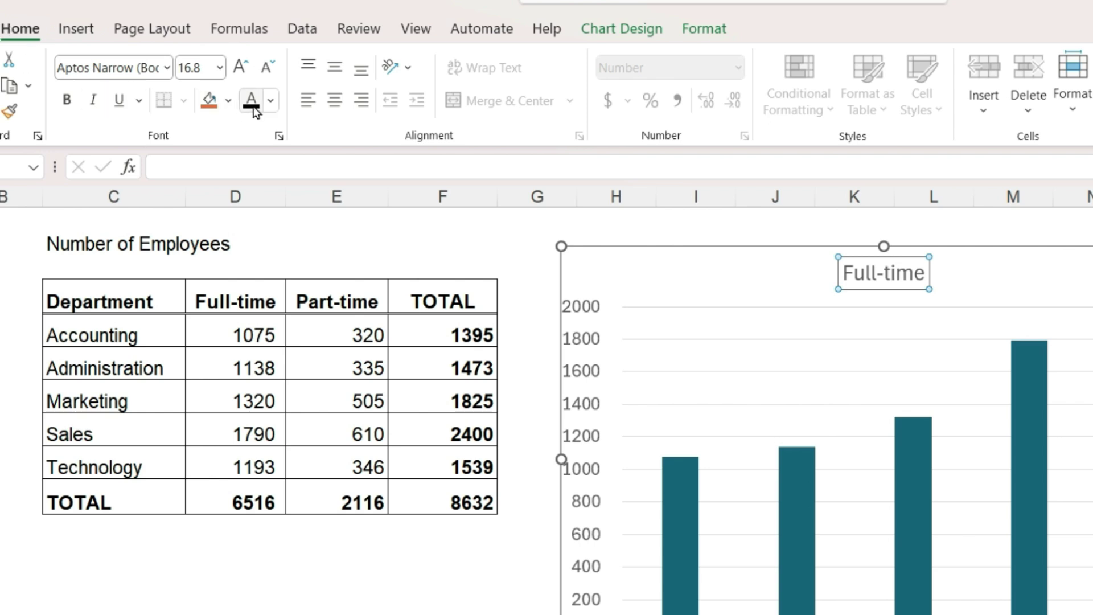
left_click(271, 101)
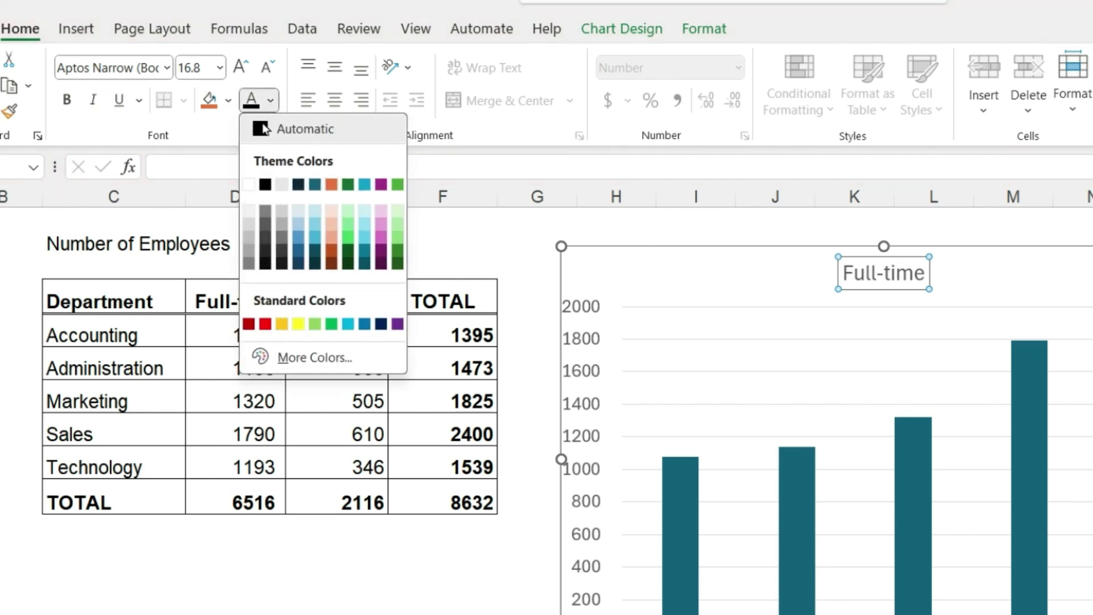
left_click(324, 183)
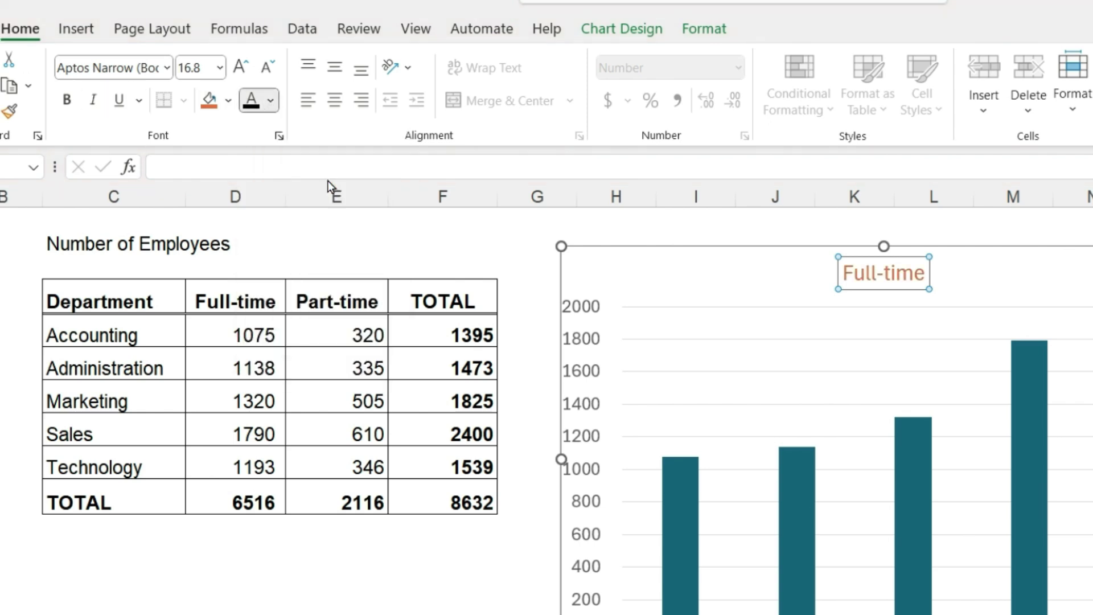
left_click(67, 101)
left_click(217, 71)
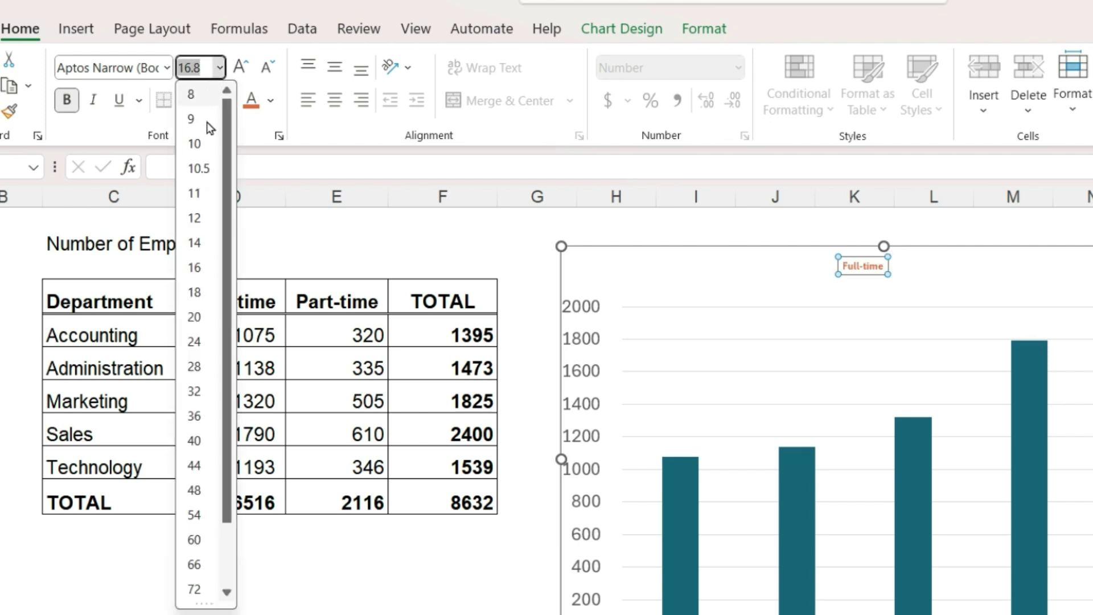
left_click(190, 335)
Replace the title text 'Full-time' with 'Number of Employees'.
left_click(892, 280)
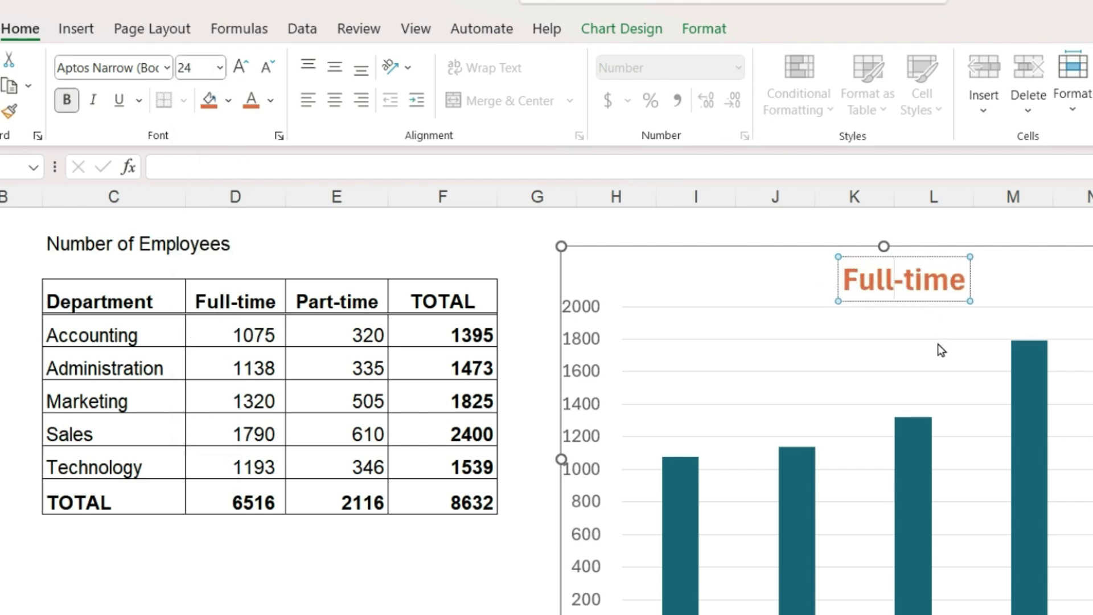
key("Delete")
key("Delete")
key("Delete")
key("Delete")
key("Delete")
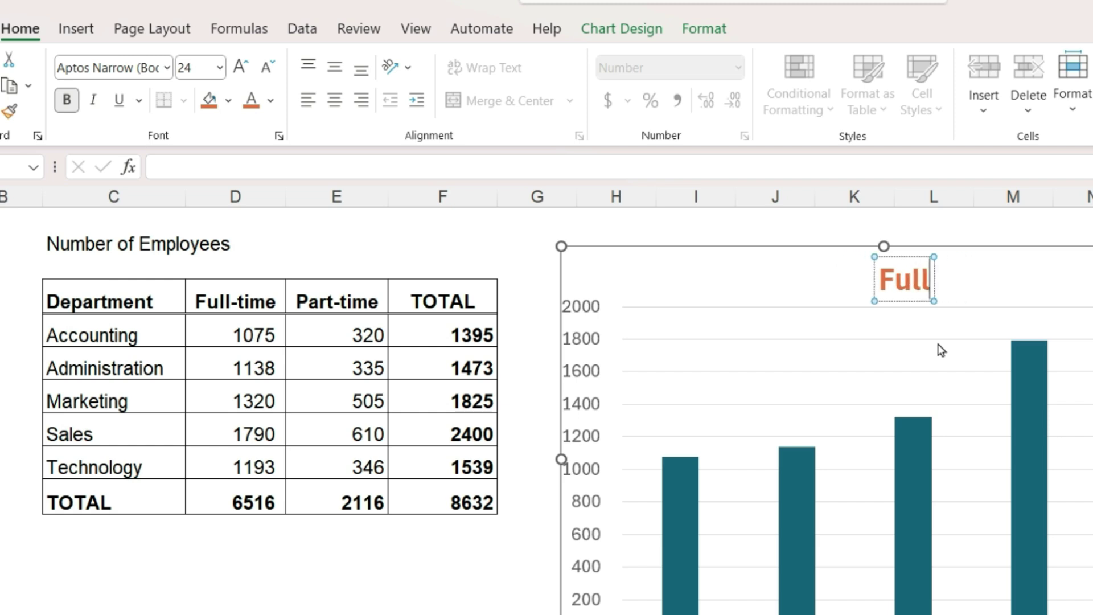
key("BackSpace")
key("BackSpace")
key("BackSpace")
key("BackSpace")
type("Number of Emplo")
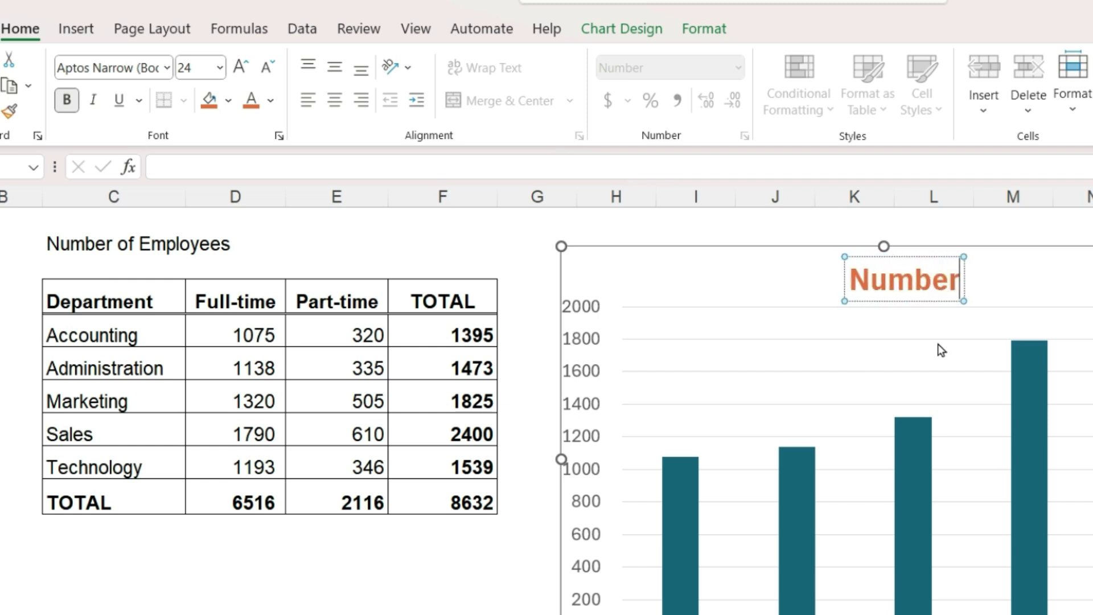
type("yees")
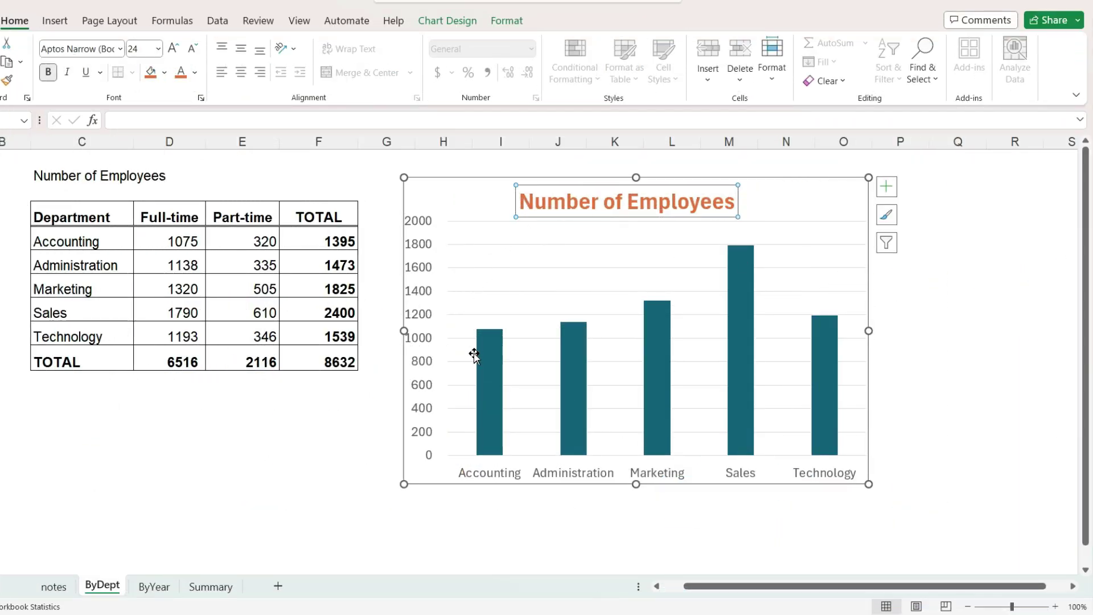
left_click(488, 386)
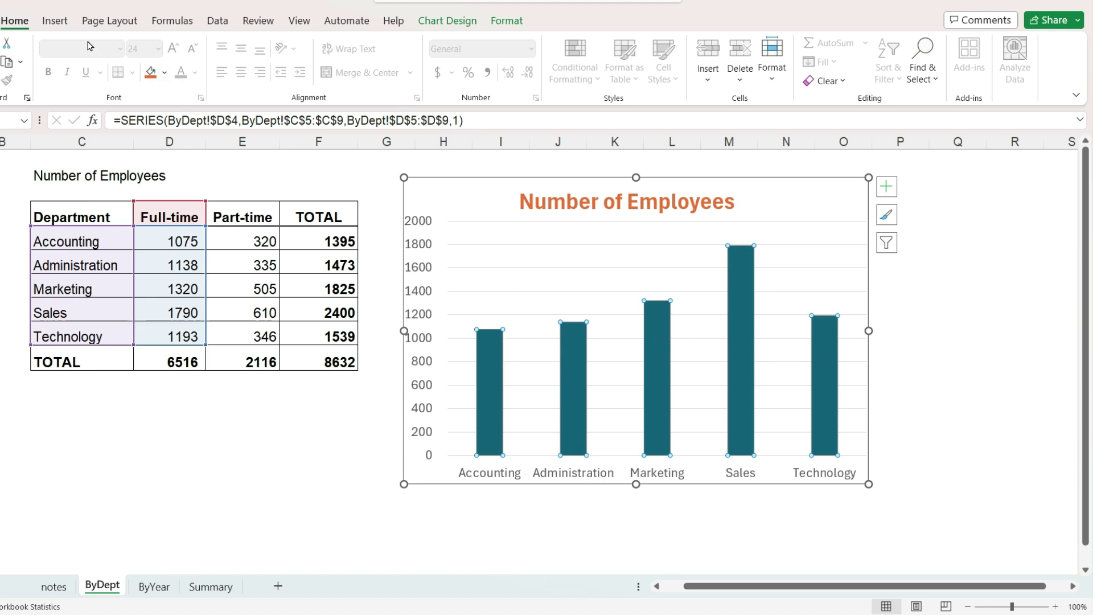
Fill the chart's department bars dark green.
left_click(164, 73)
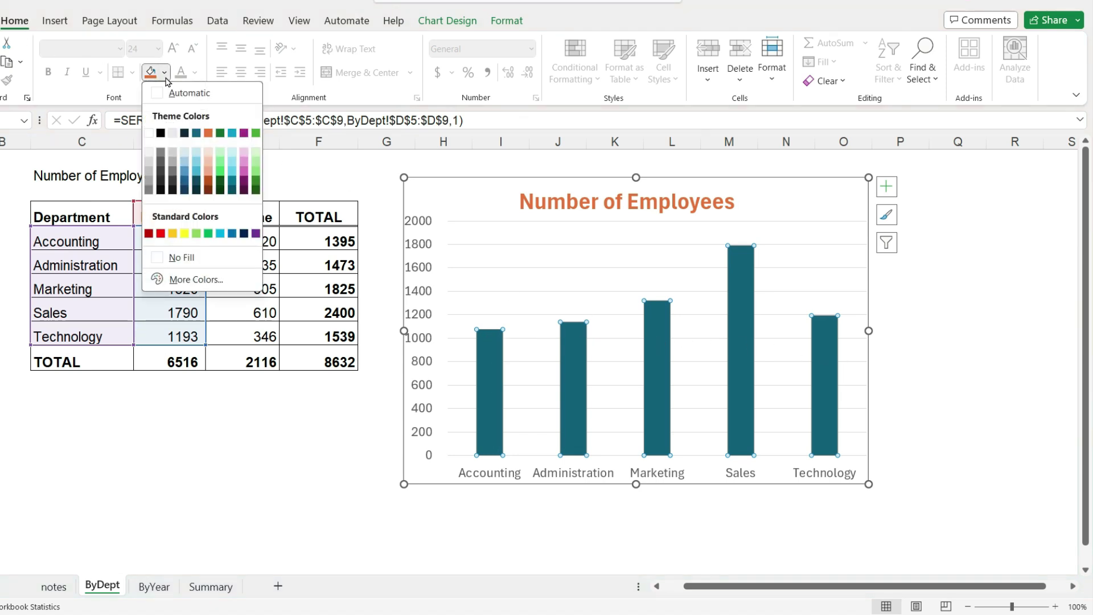
left_click(256, 182)
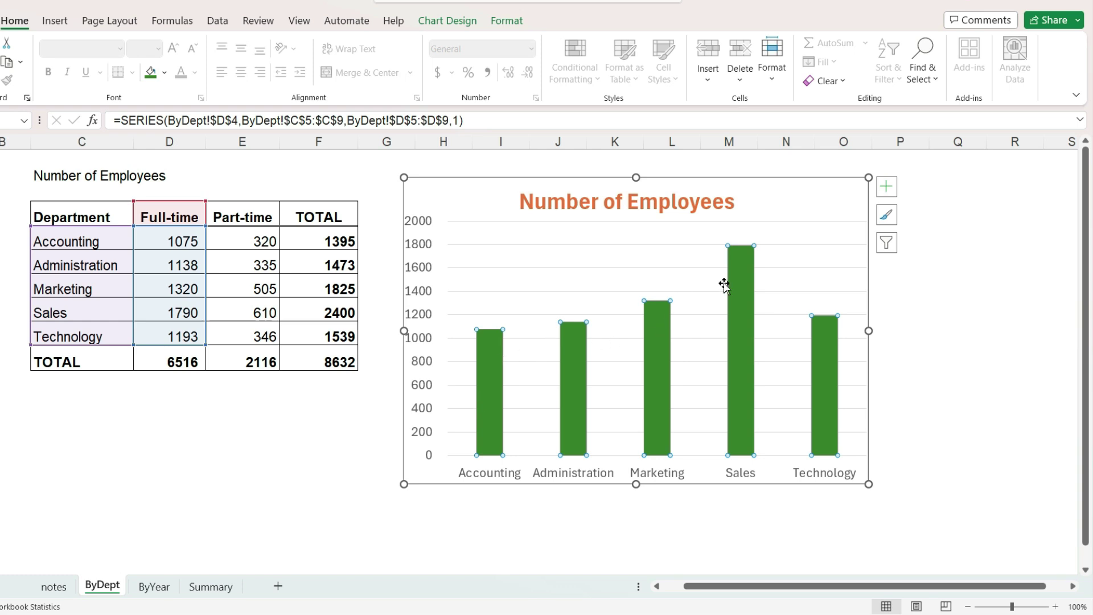
left_click(345, 463)
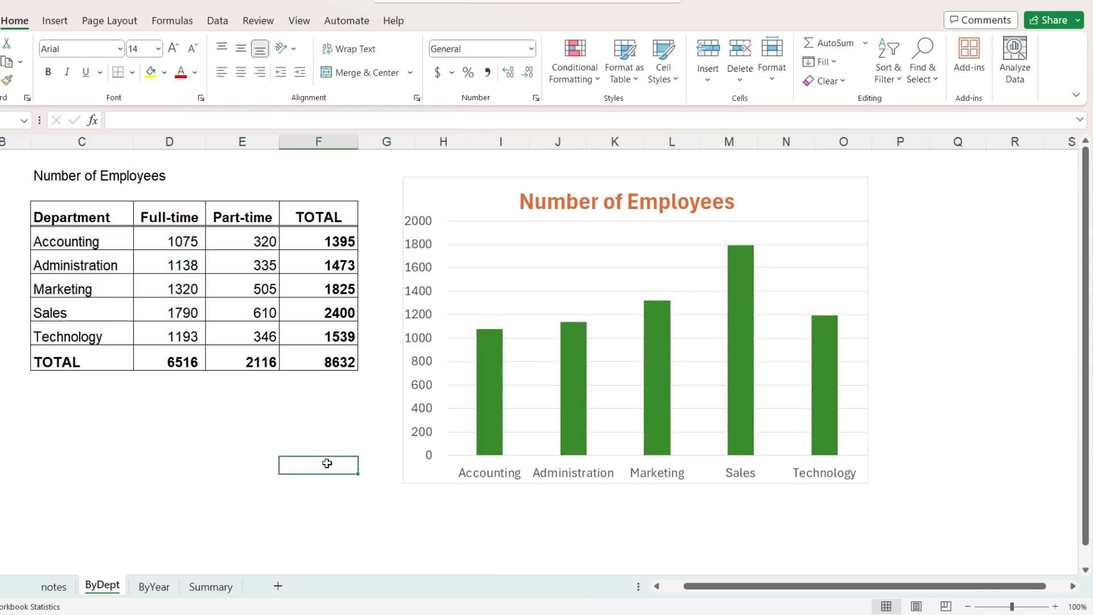
Give the Sales bar alone a different shade of green.
left_click(488, 387)
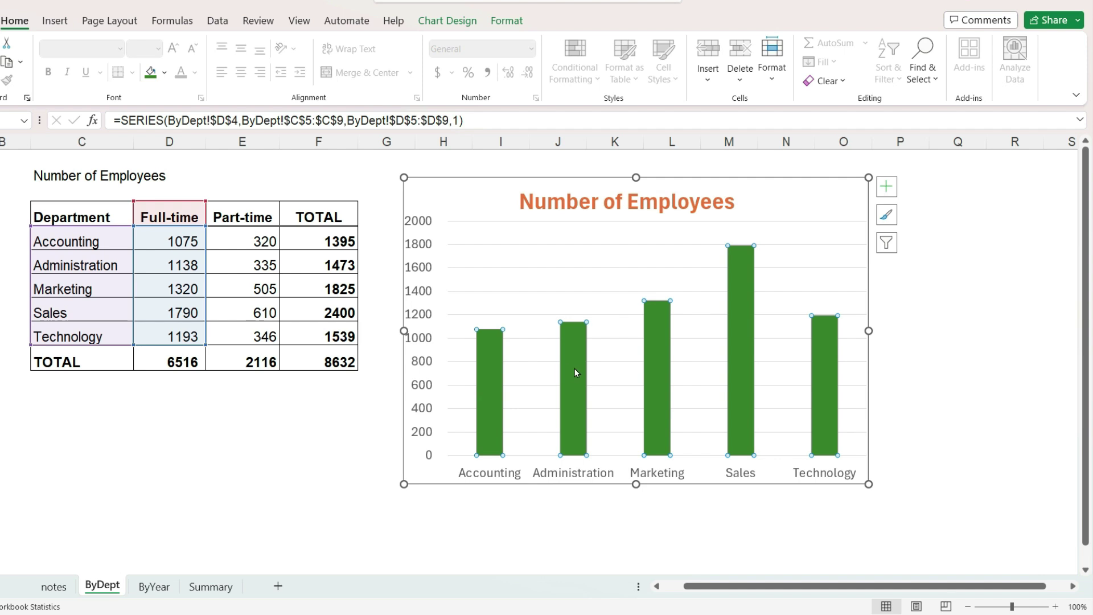
left_click(742, 280)
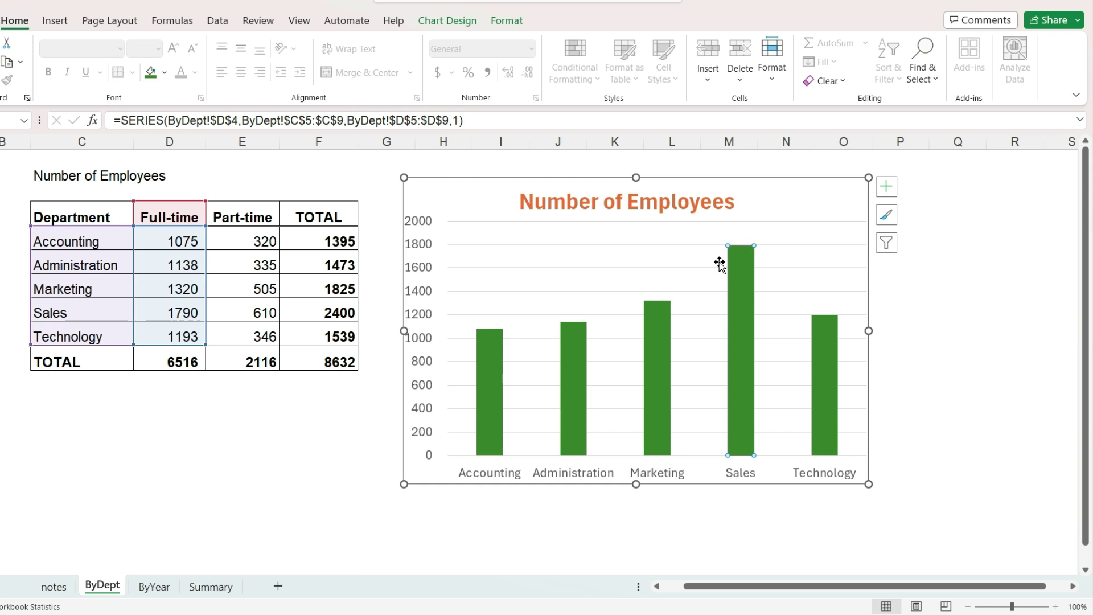
left_click(164, 73)
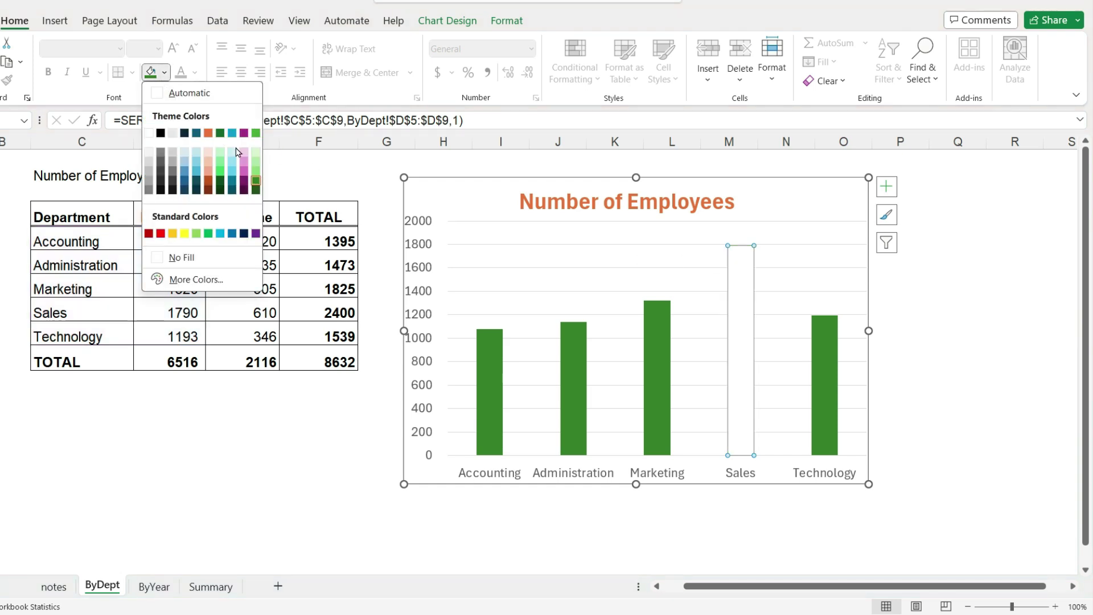
left_click(255, 162)
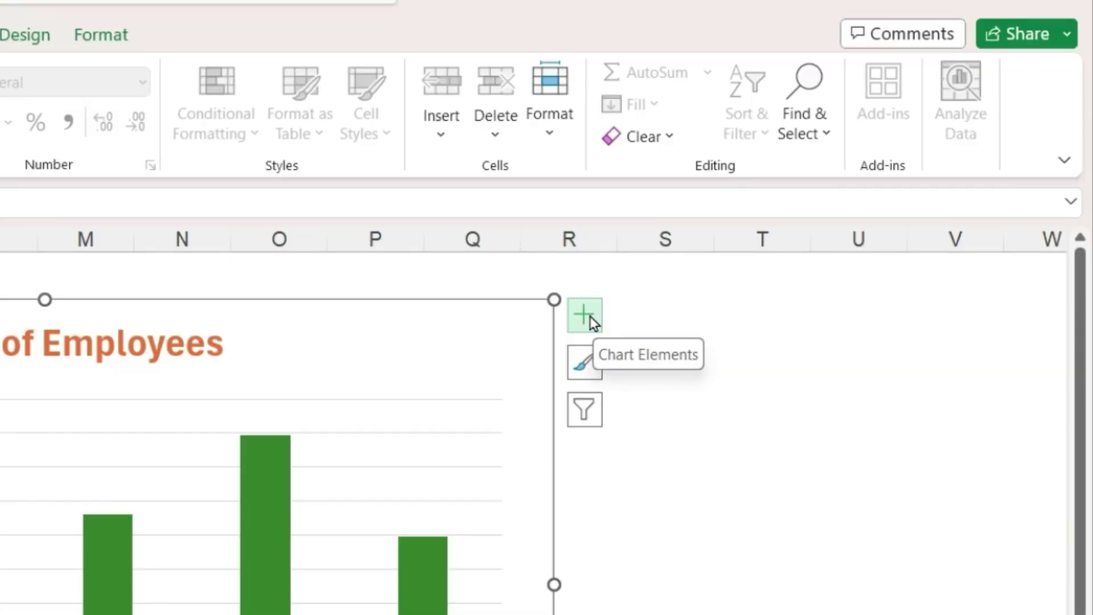
Toggle the primary vertical axis off and back on, then add axis titles to both axes.
left_click(590, 316)
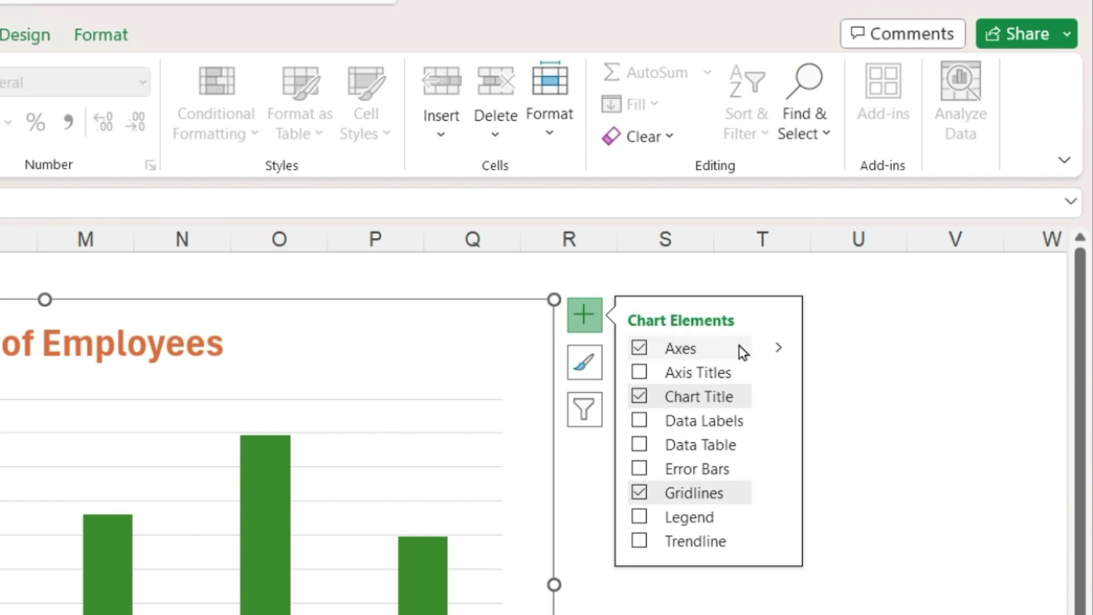
left_click(776, 350)
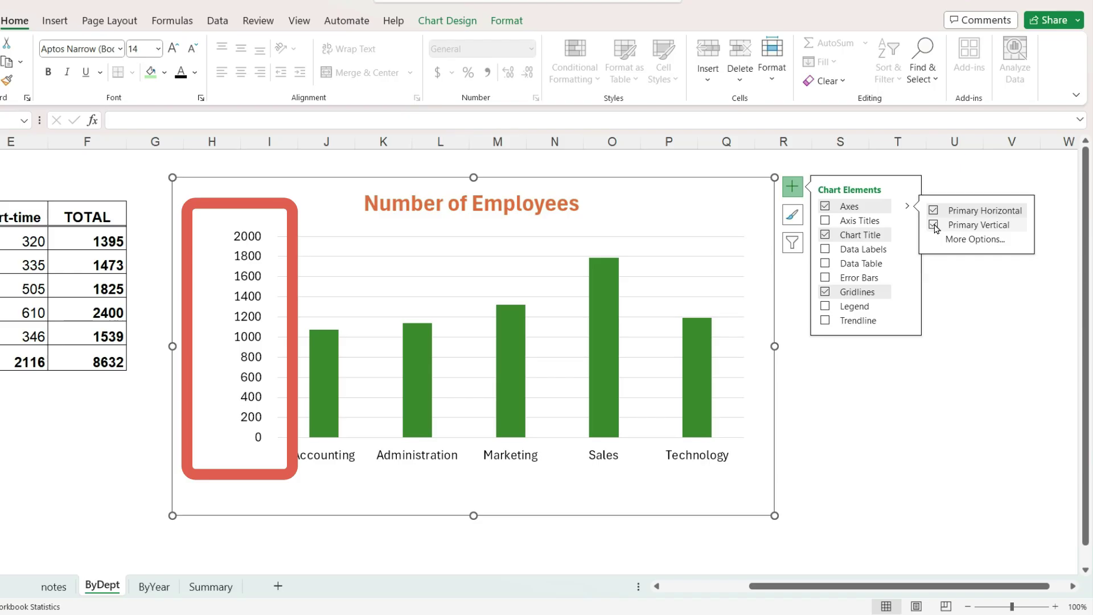
left_click(826, 382)
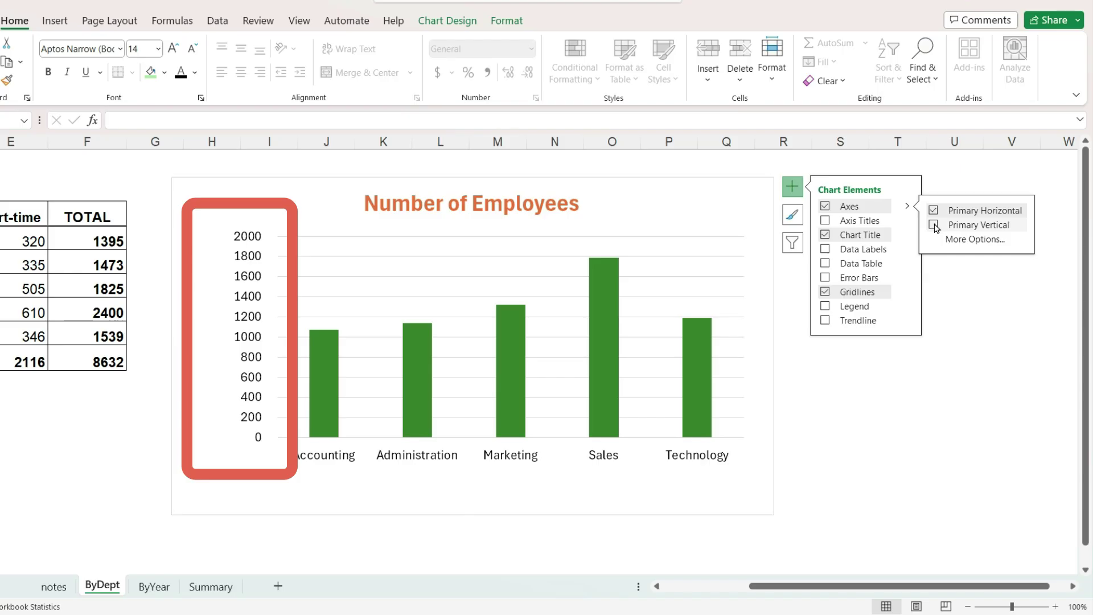
left_click(934, 226)
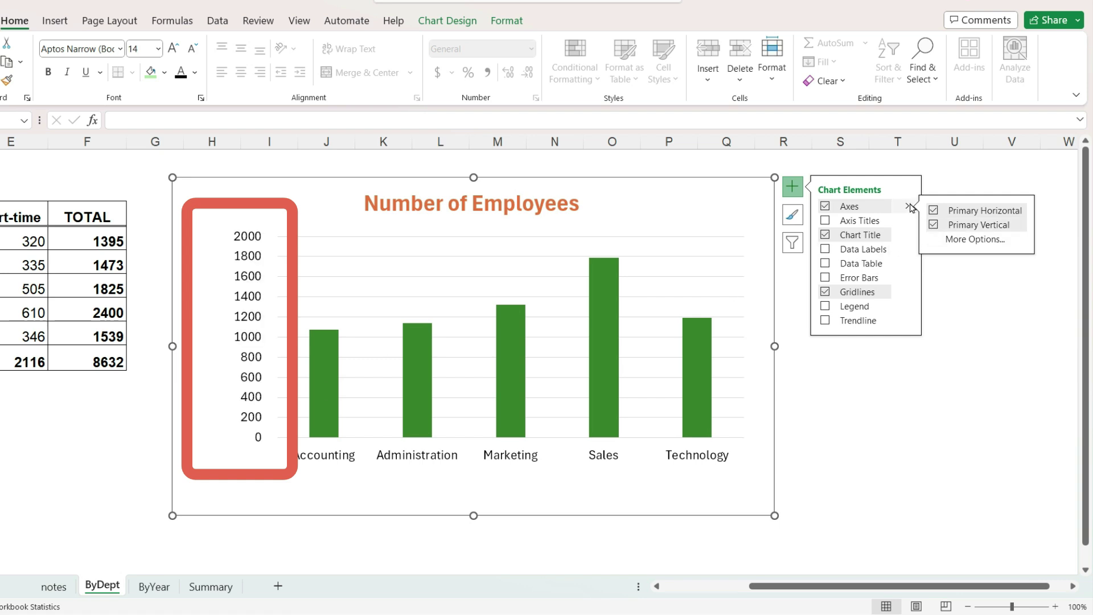
left_click(825, 221)
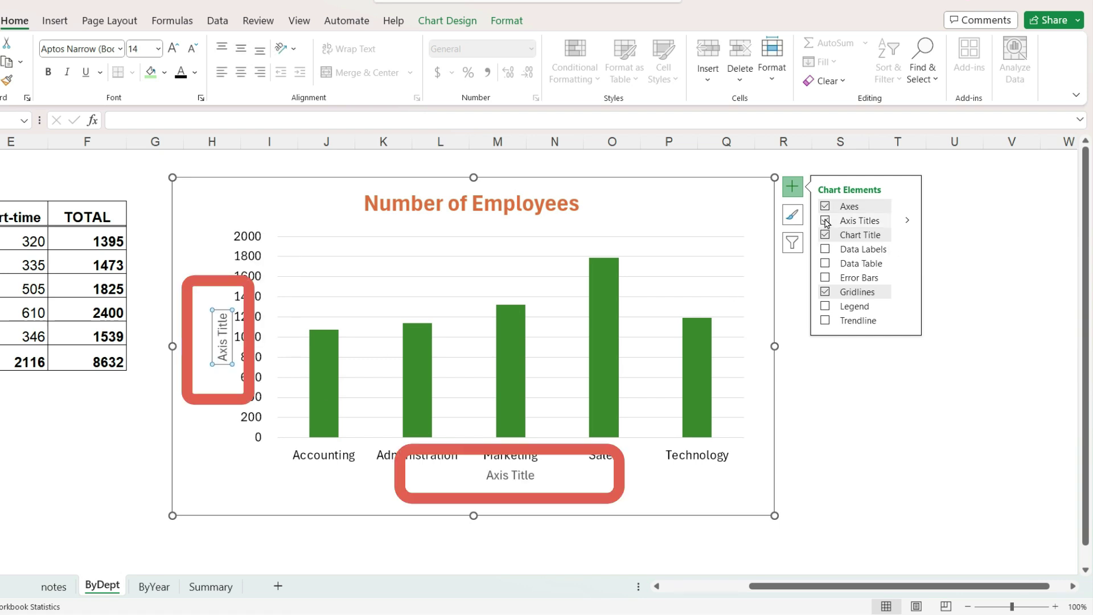
Replace the horizontal axis placeholder title with 'DEPARTMENT'.
left_click(508, 476)
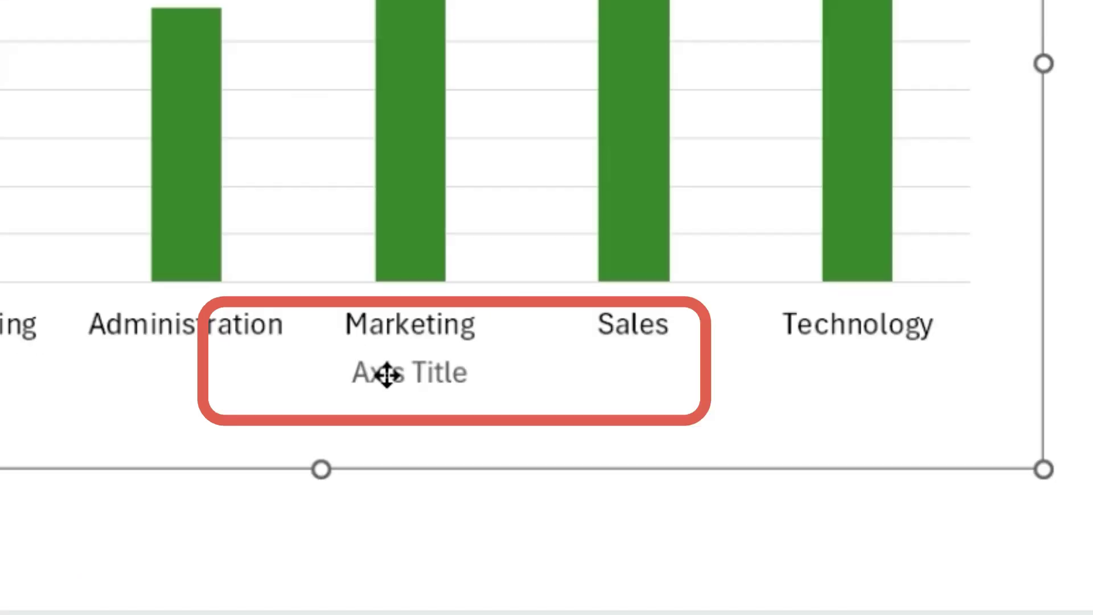
left_click(402, 372)
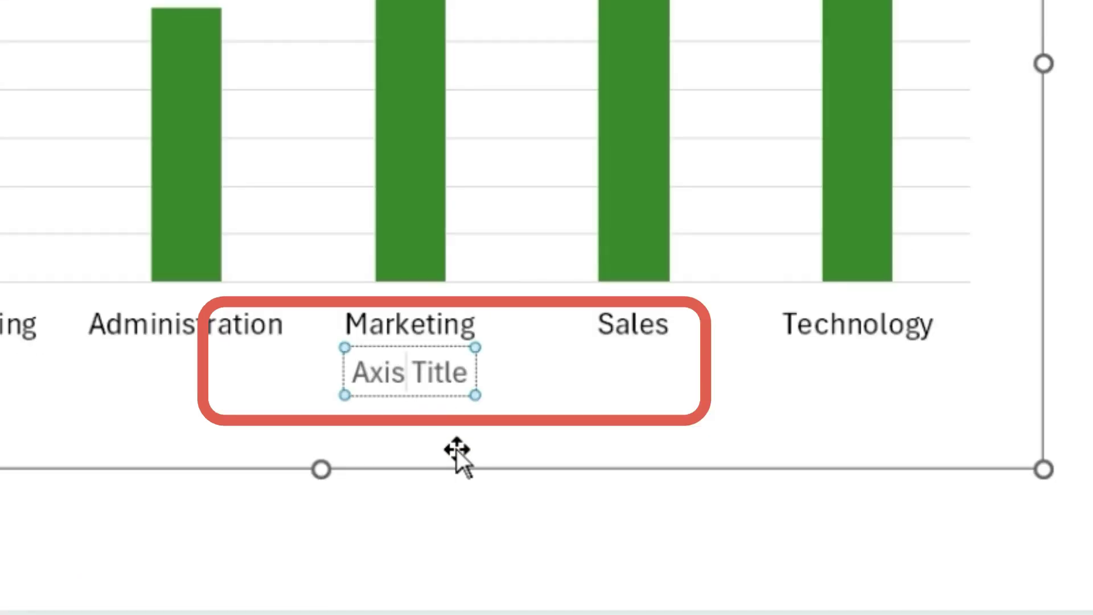
key("ctrl+a")
type("DEP")
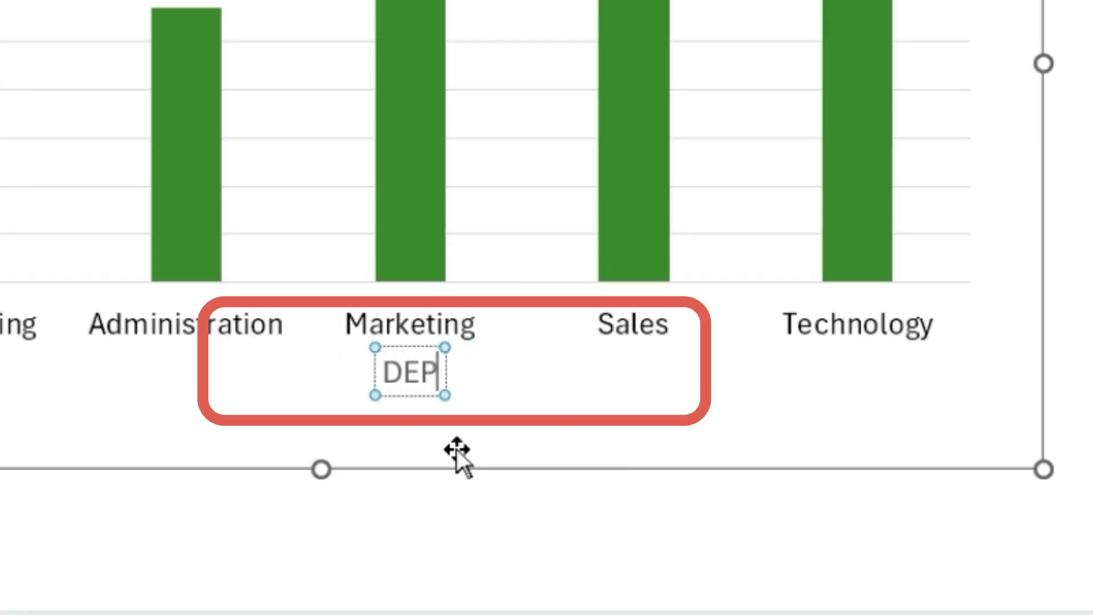
type("ARTMENT")
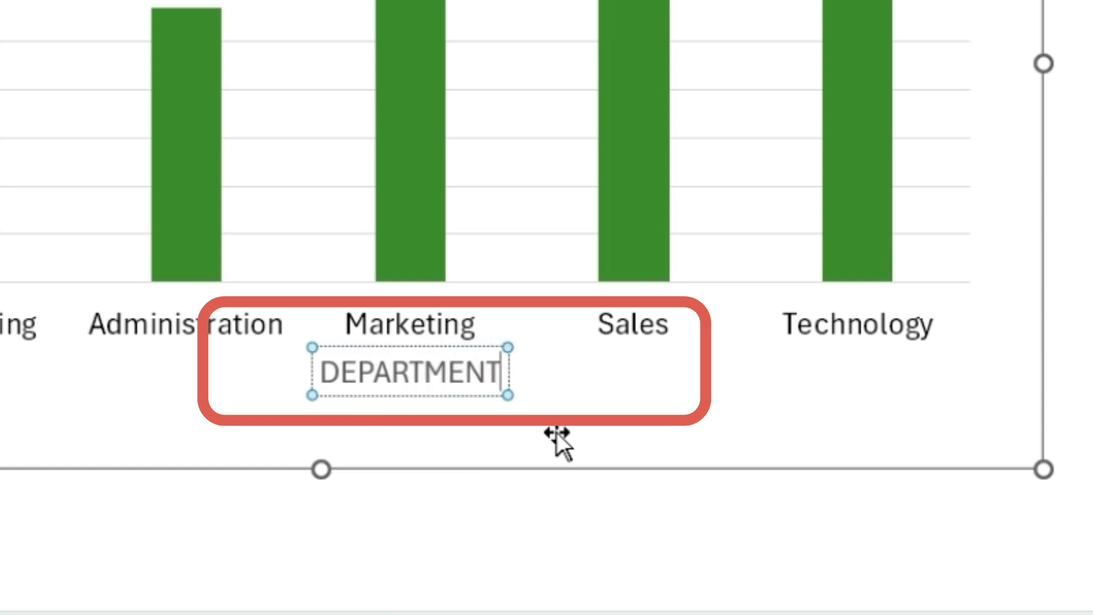
left_click(558, 431)
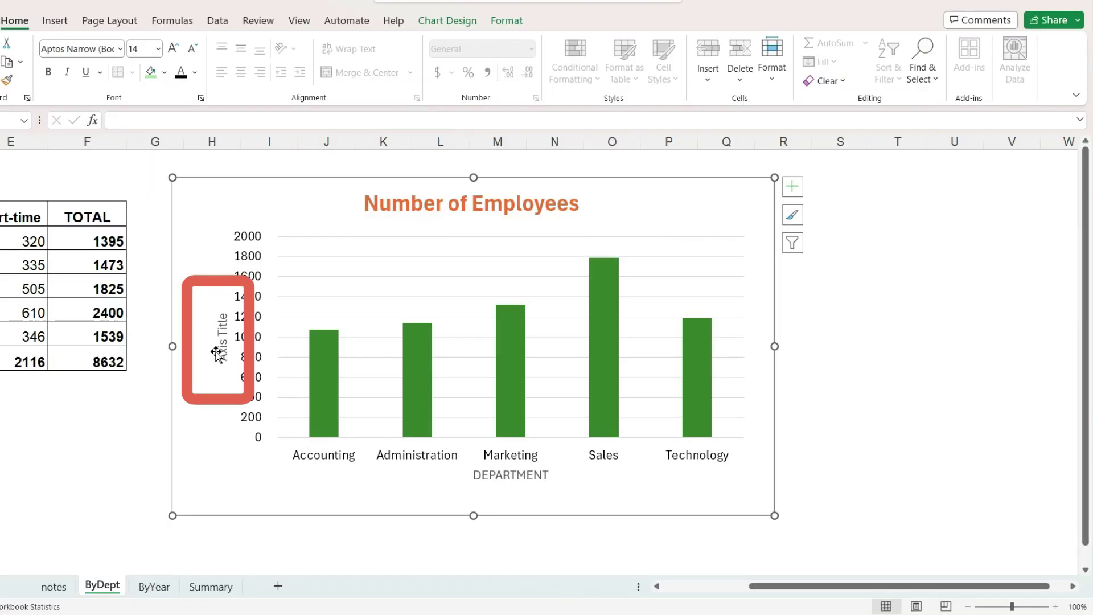
left_click(219, 360)
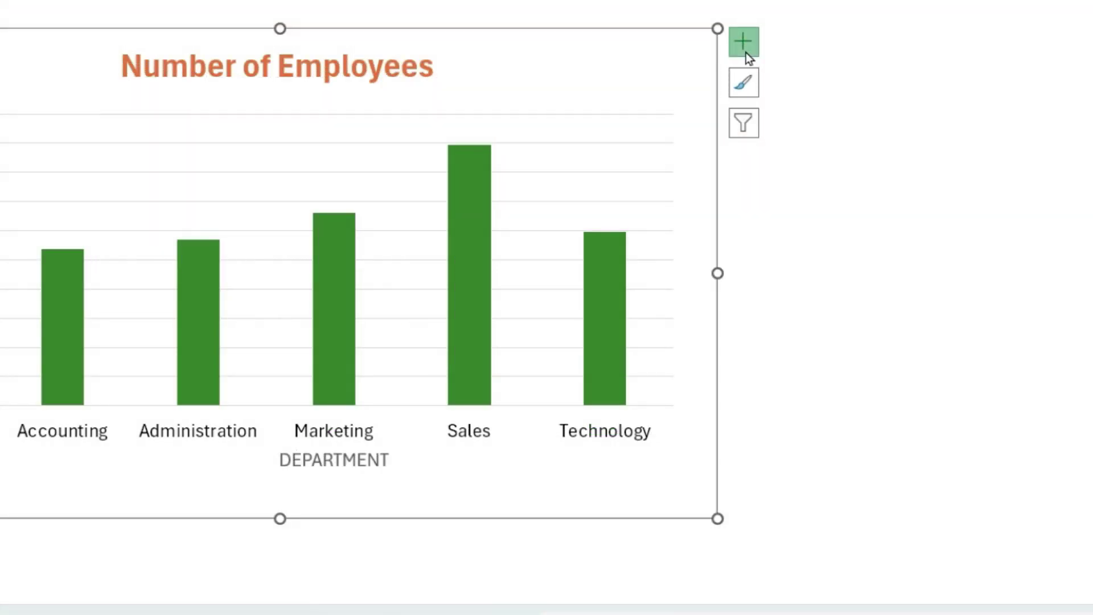
Add Center-positioned data labels to the columns and colour them white.
left_click(745, 50)
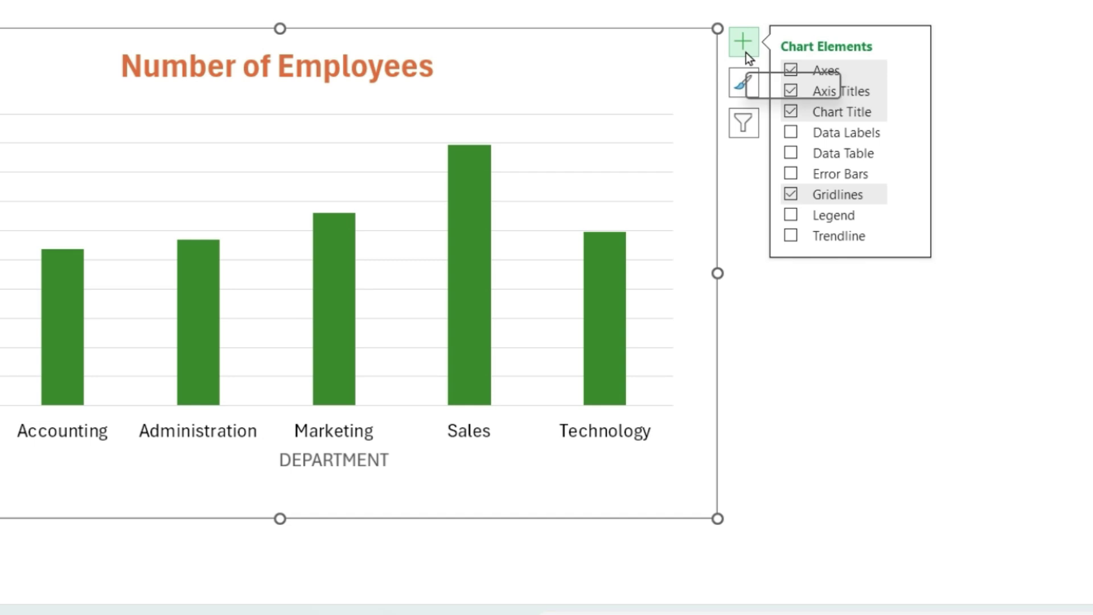
left_click(790, 131)
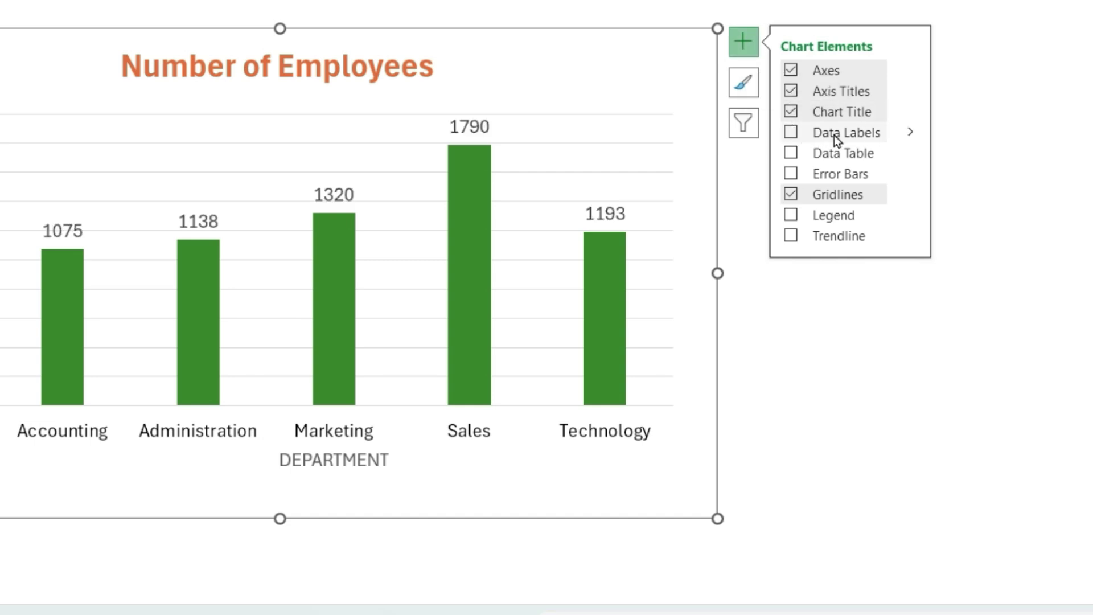
left_click(909, 135)
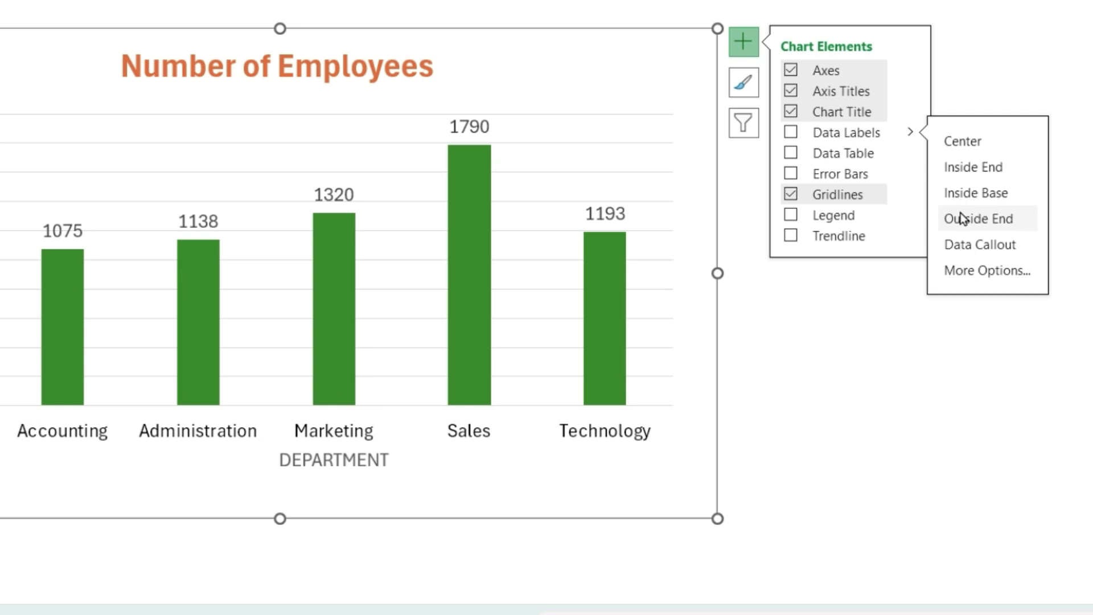
left_click(962, 142)
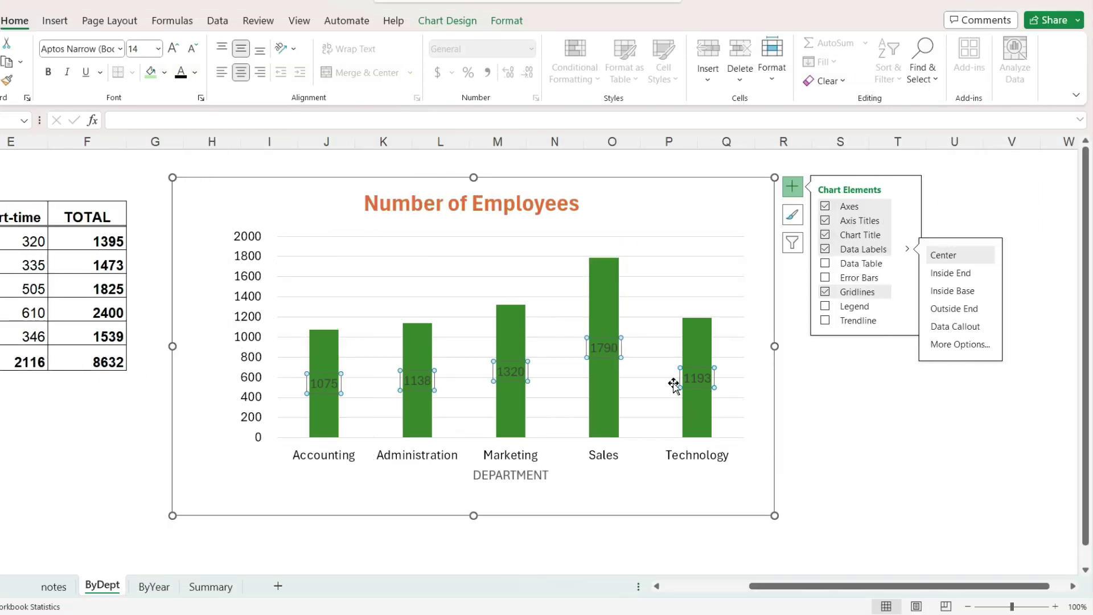
left_click(194, 73)
left_click(177, 130)
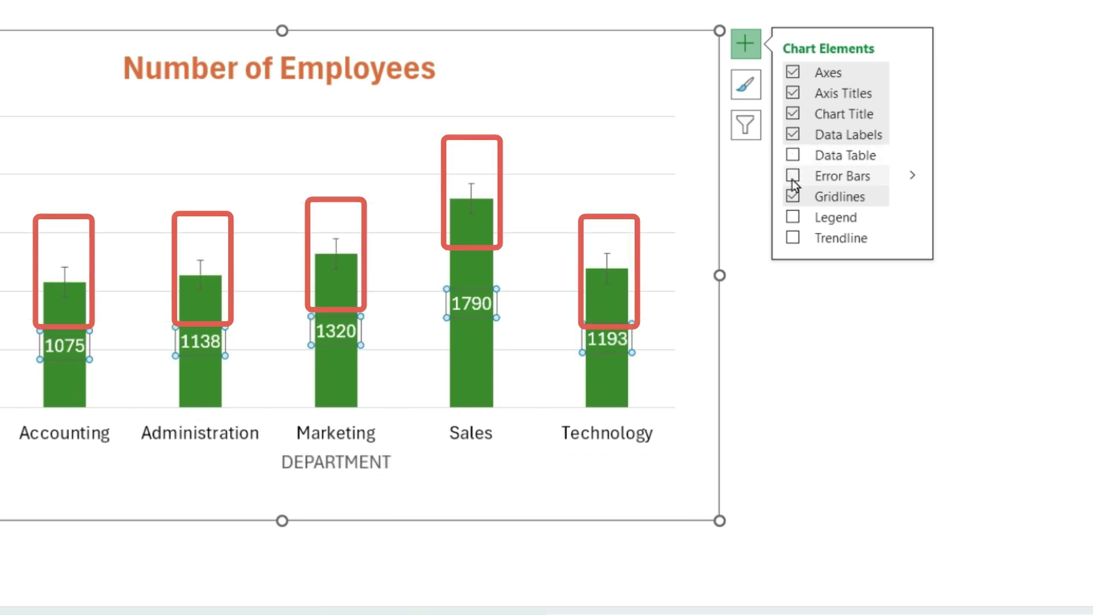
Add a legend, narrow the plot area from its right edge, and place the legend at the top.
left_click(794, 215)
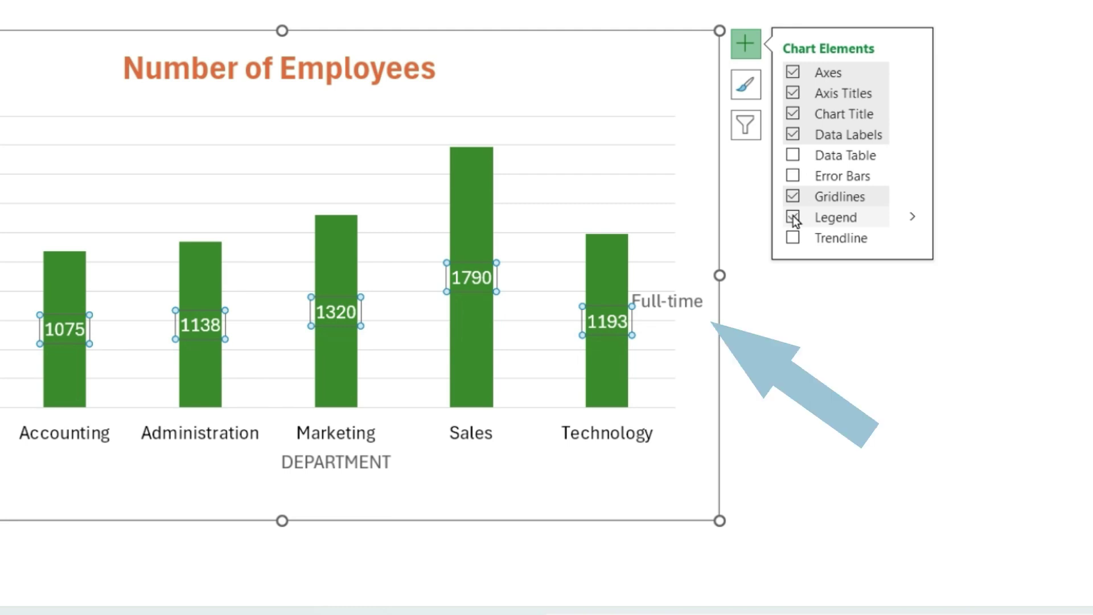
left_click(582, 158)
left_click_drag(672, 259, 595, 257)
left_click(914, 215)
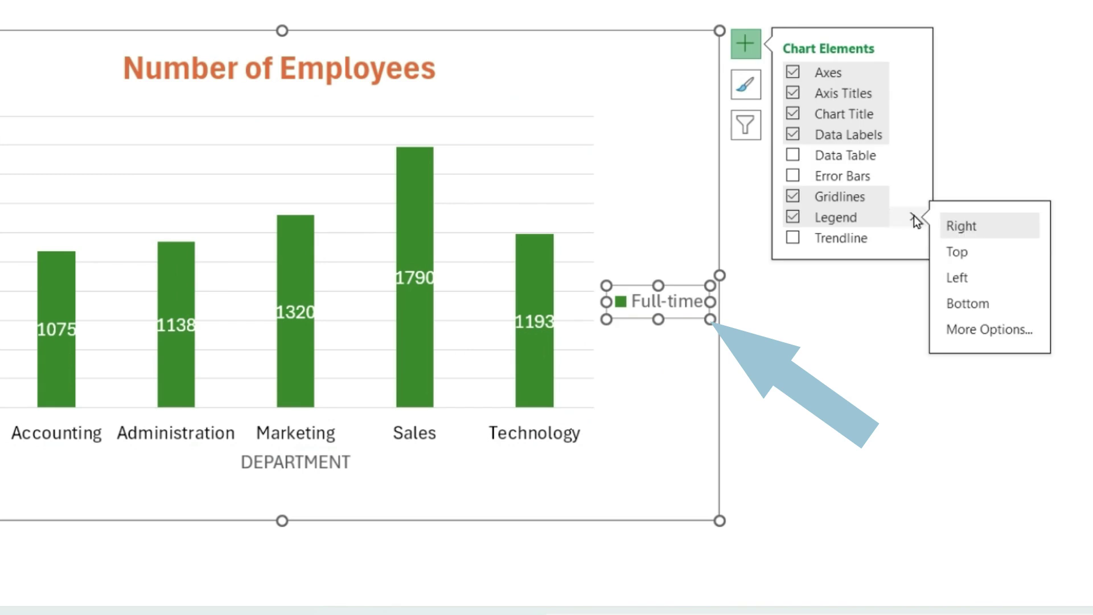
left_click(958, 251)
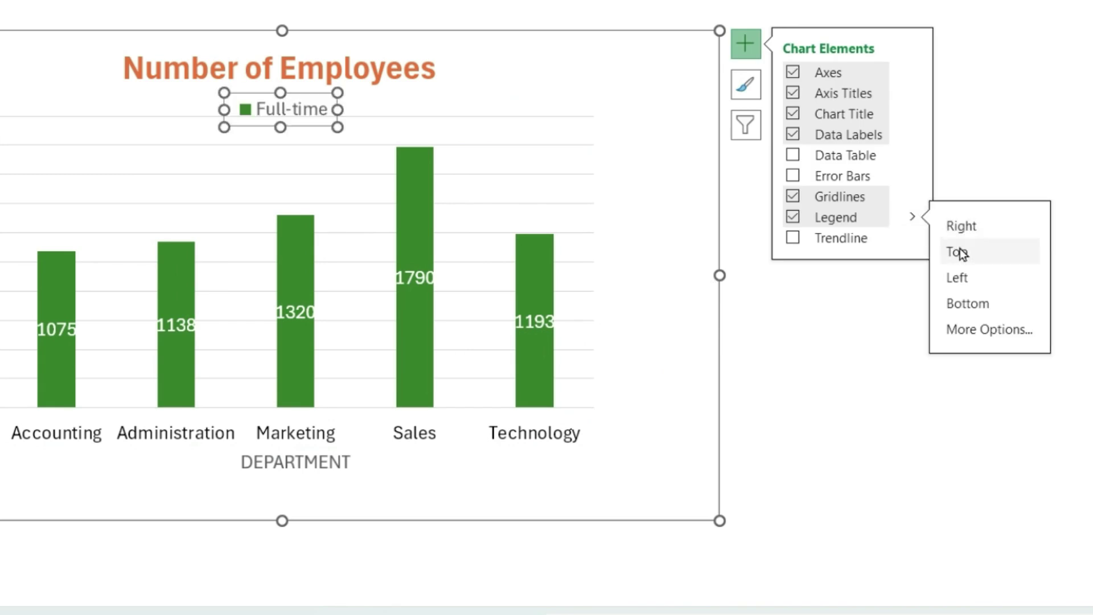
Remove the legend again and try a trendline, leaving the chart without one.
left_click(792, 216)
left_click(793, 237)
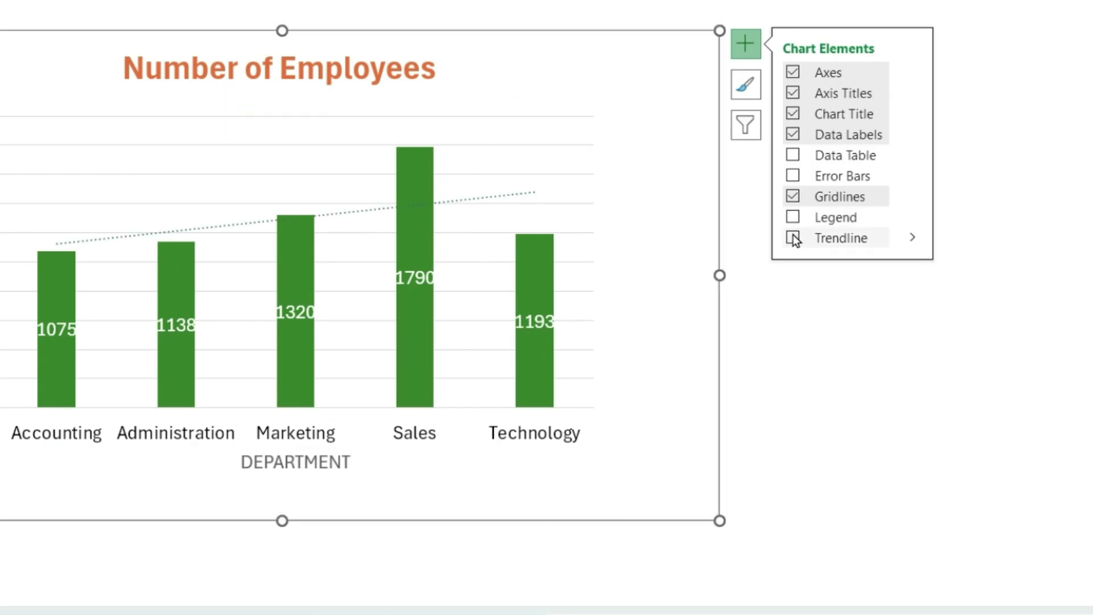
left_click(793, 237)
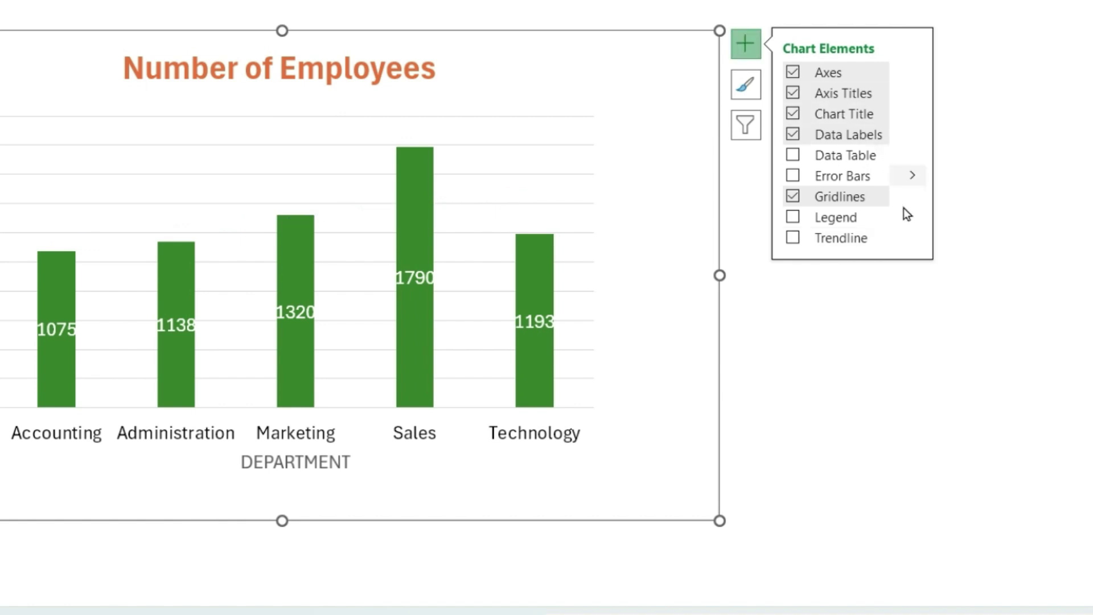
left_click(746, 45)
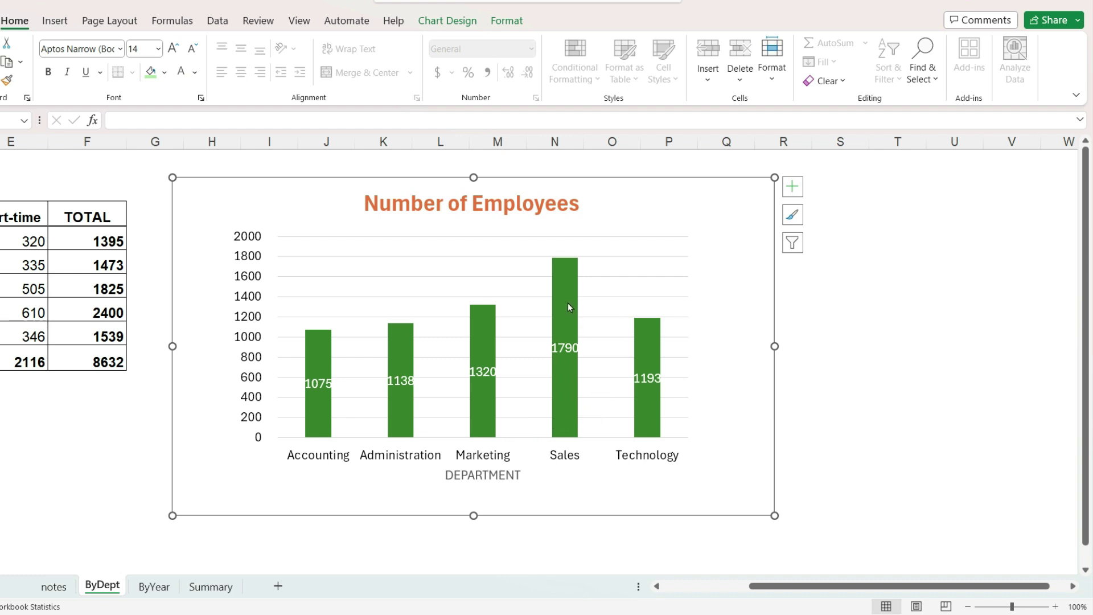
Set the employee bar series gap width to 86% in Format Data Series.
left_click(562, 284)
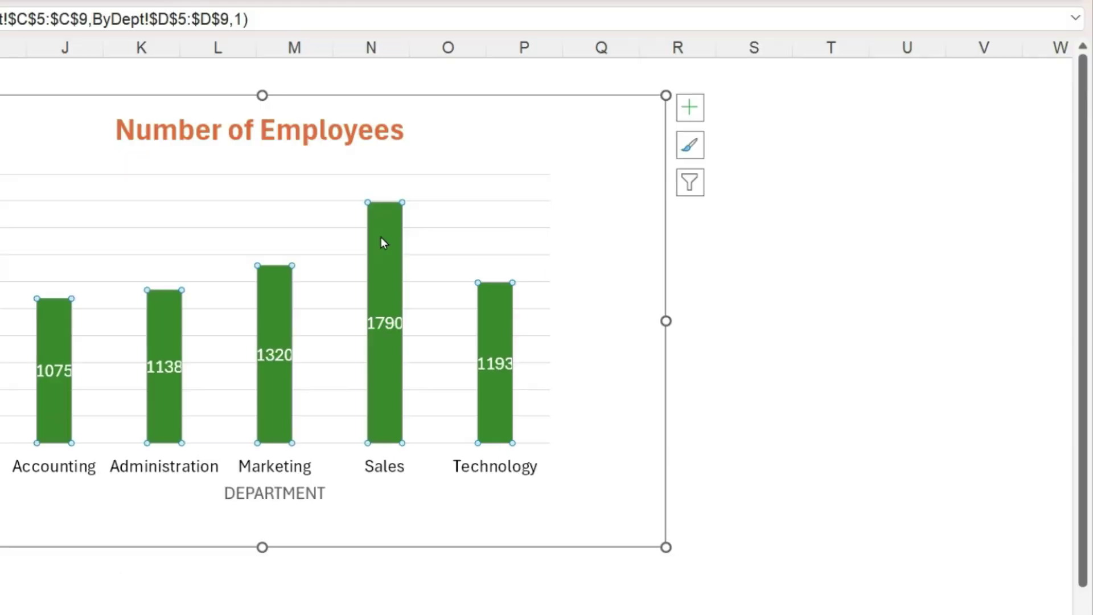
right_click(562, 287)
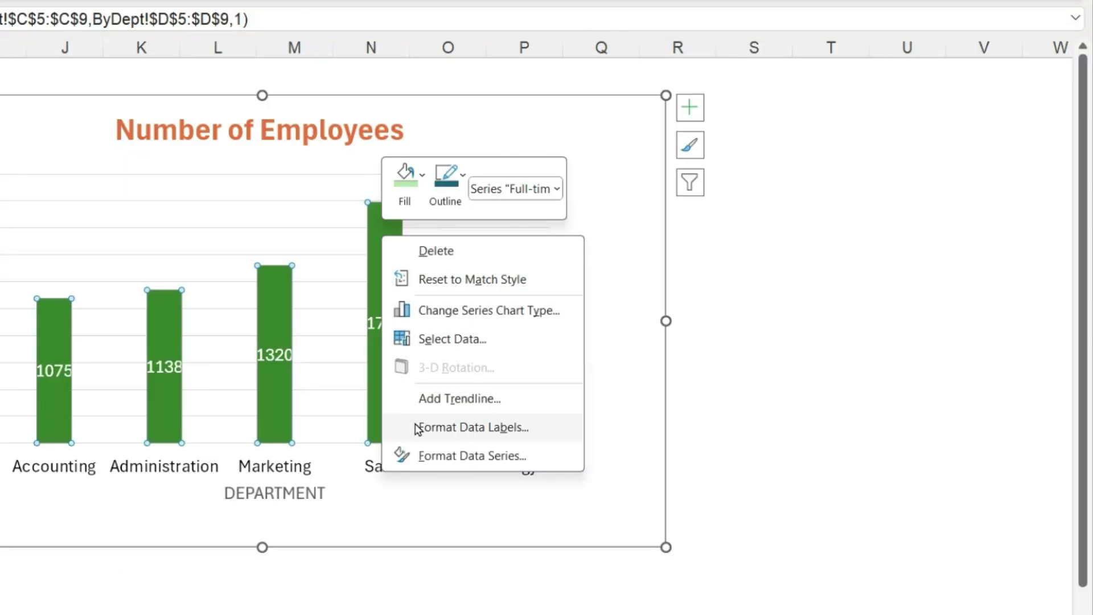
left_click(536, 462)
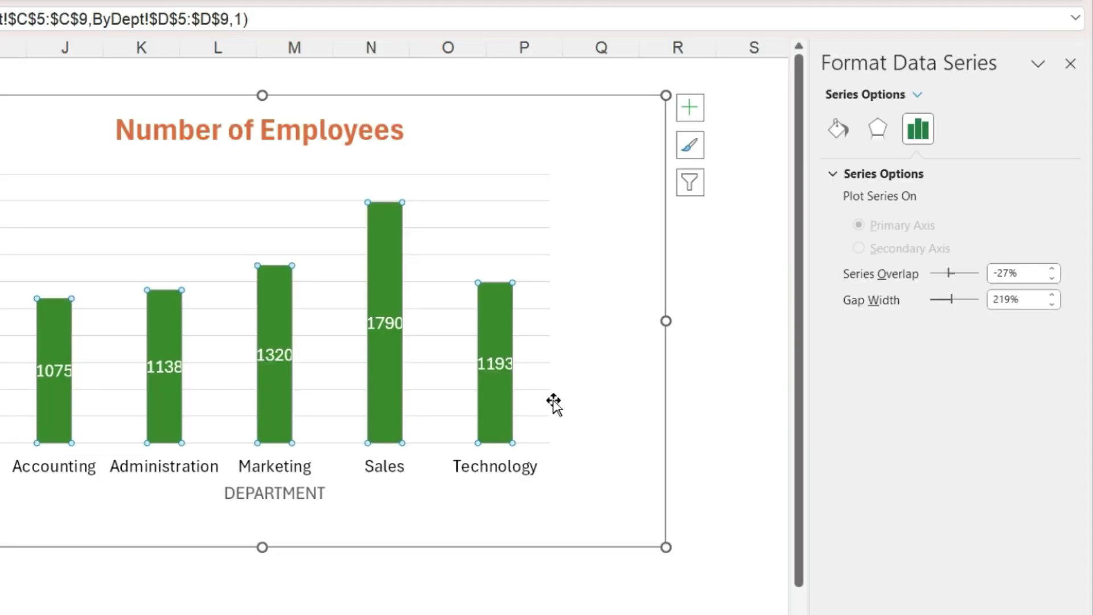
left_click_drag(954, 300, 940, 306)
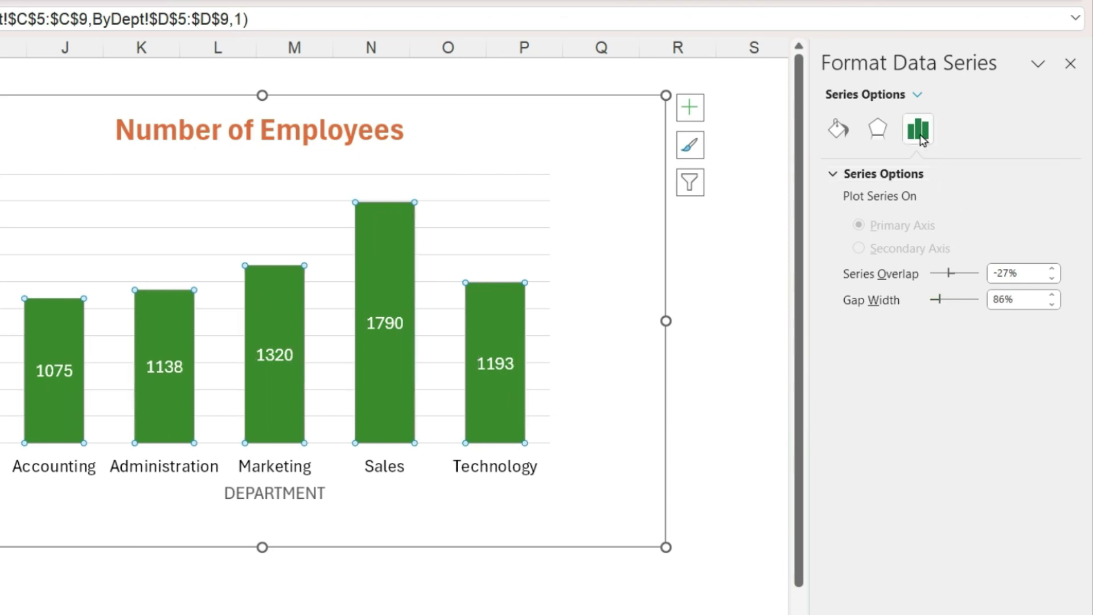
Try a Top bevel on the bars under 3-D Format, then set it back to No Bevel.
left_click(878, 136)
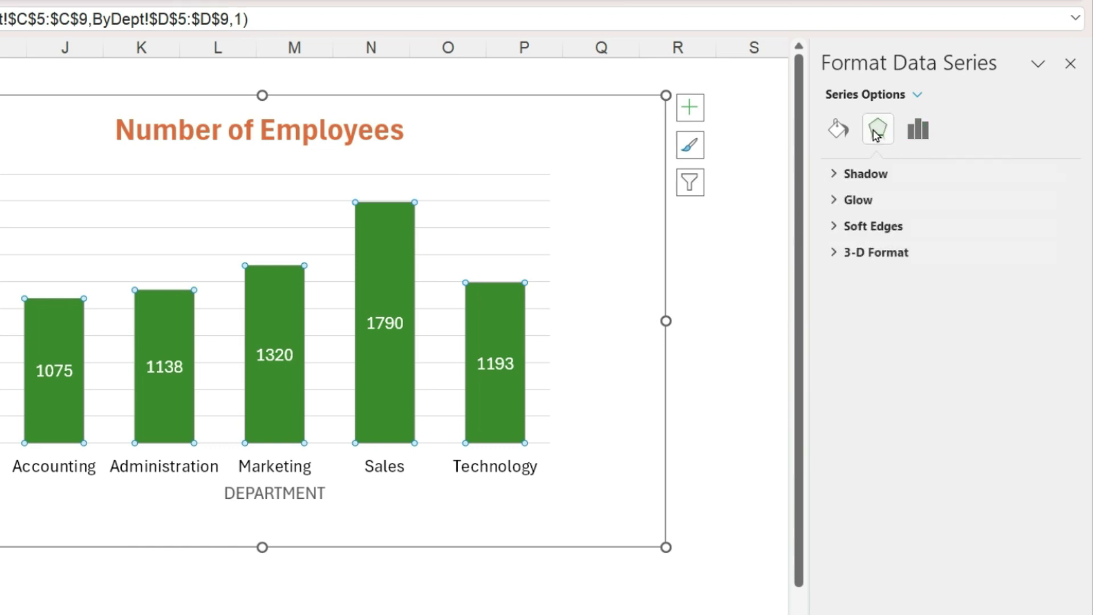
left_click(834, 252)
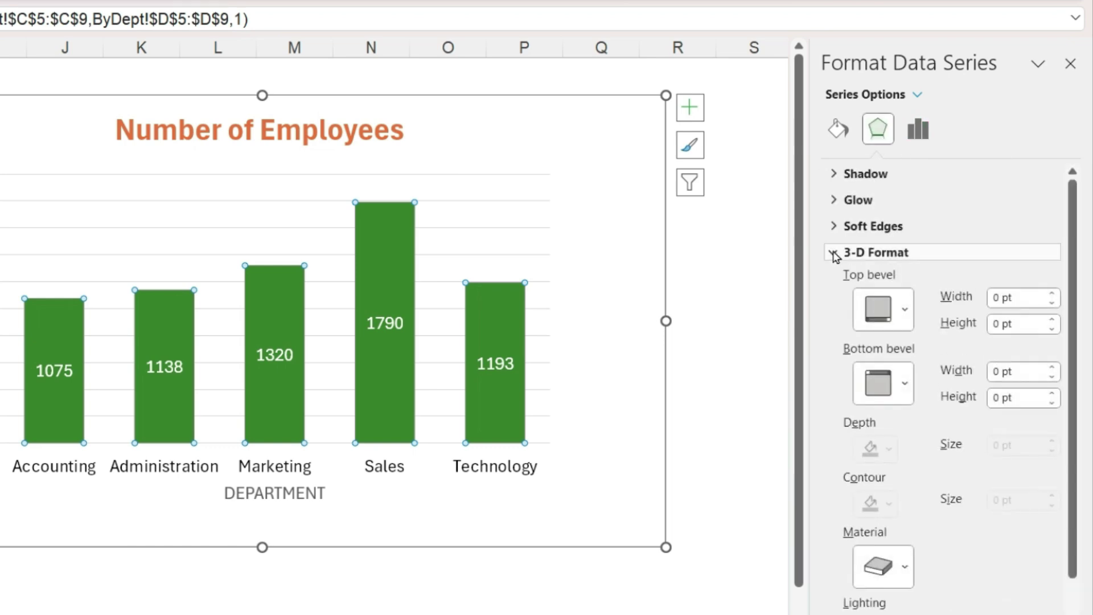
left_click(904, 312)
left_click(881, 483)
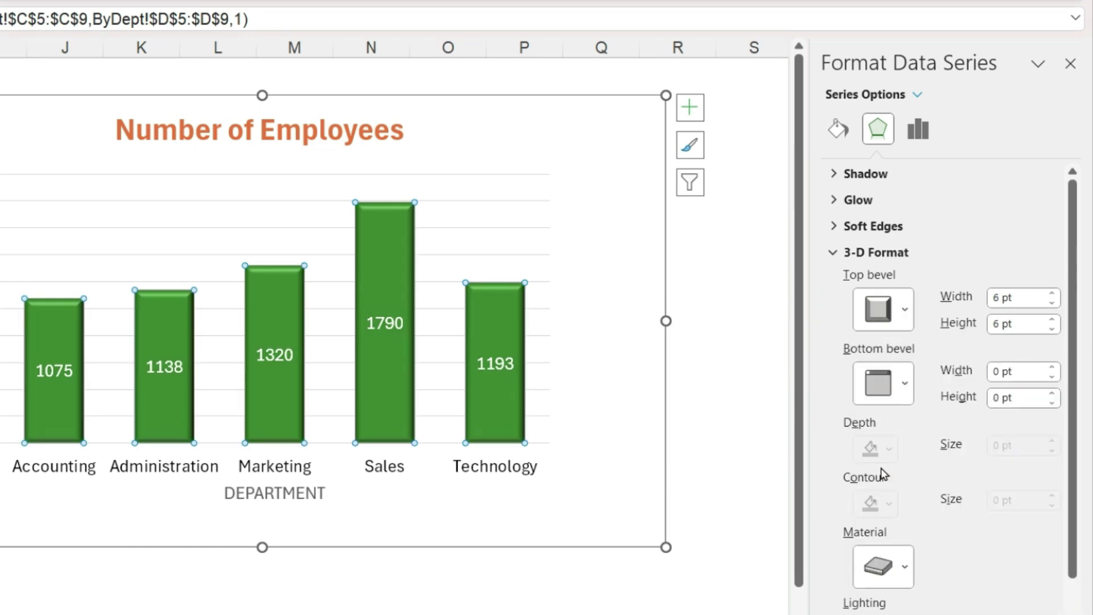
left_click(897, 307)
left_click(891, 381)
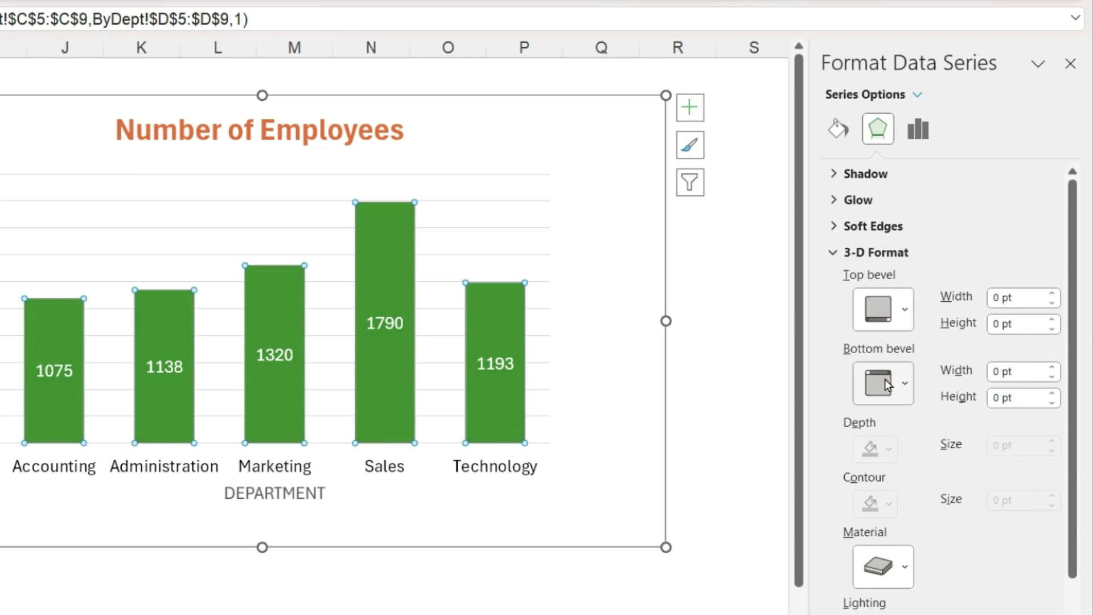
left_click(837, 131)
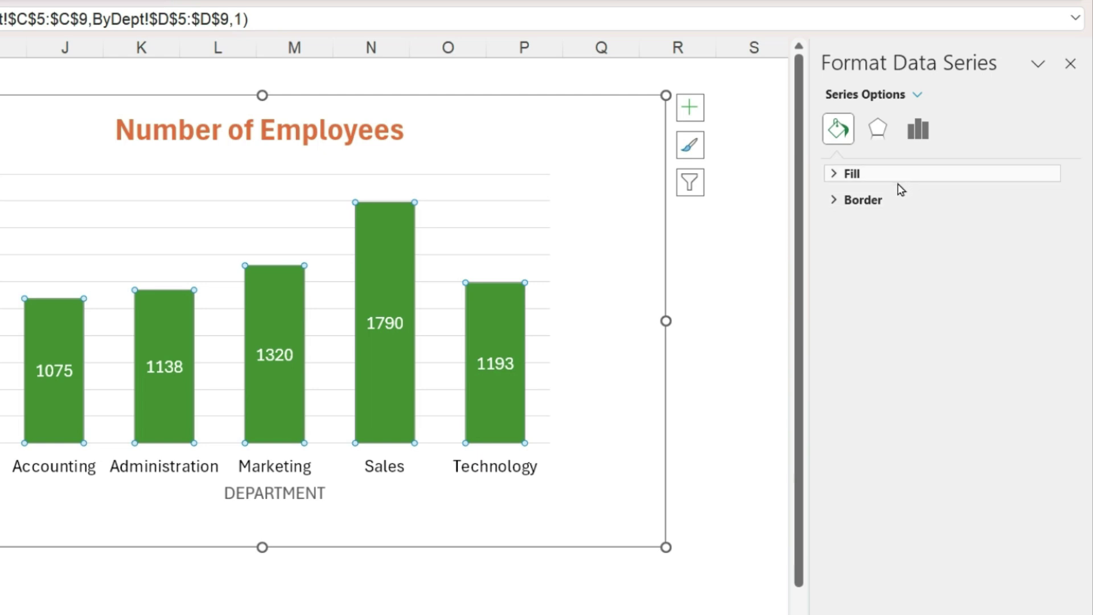
left_click(832, 176)
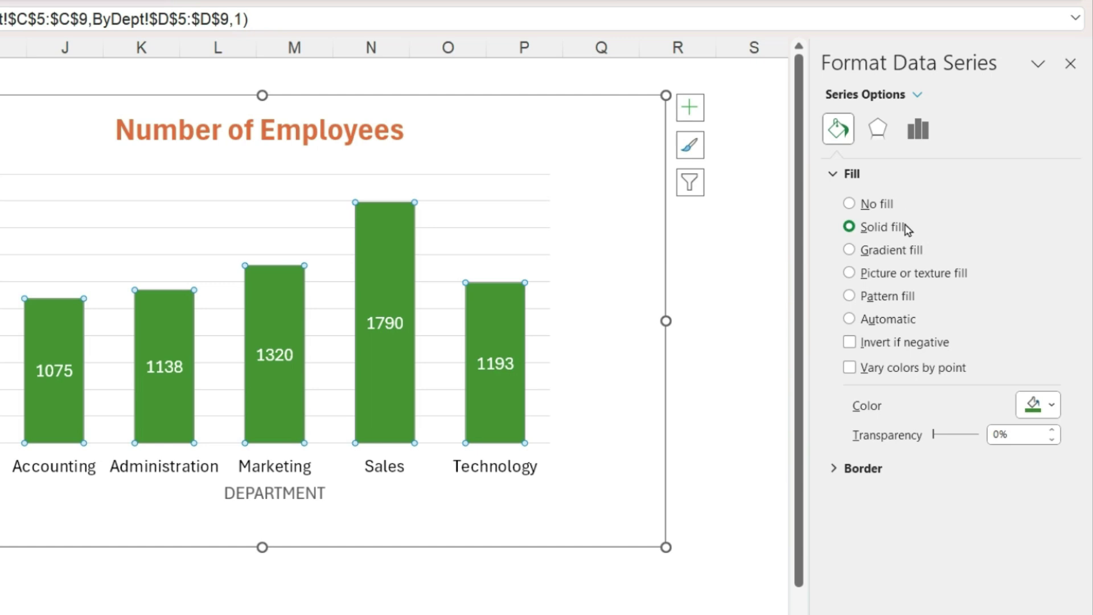
left_click(1053, 406)
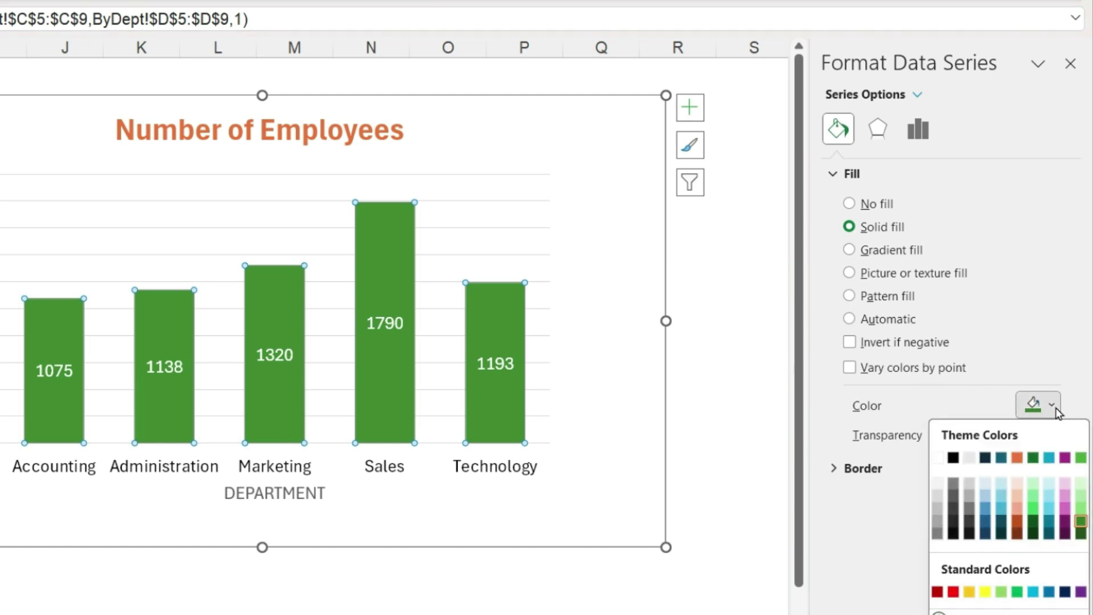
left_click(1054, 408)
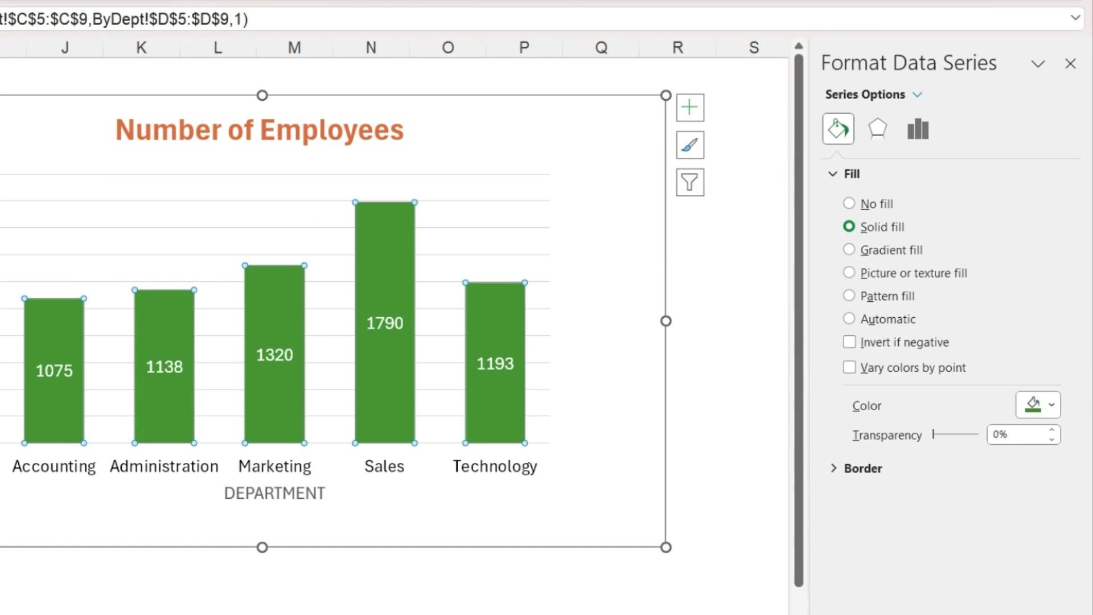
left_click(1053, 406)
key("Escape")
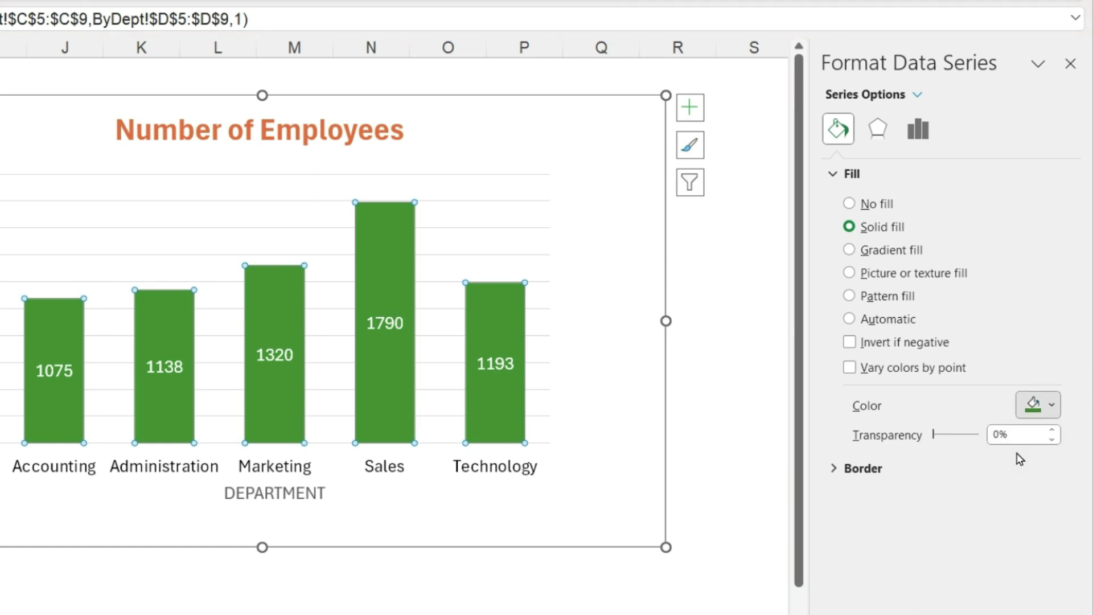
key("ctrl+z")
key("ctrl+y")
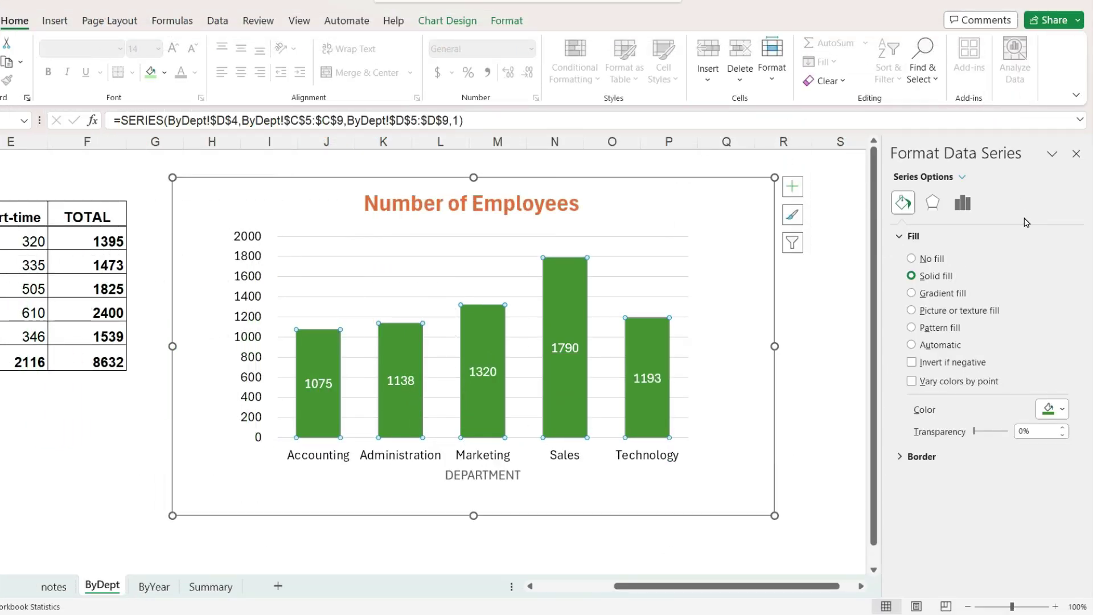
Select the vertical axis and close the Format pane beside the chart.
left_click(256, 264)
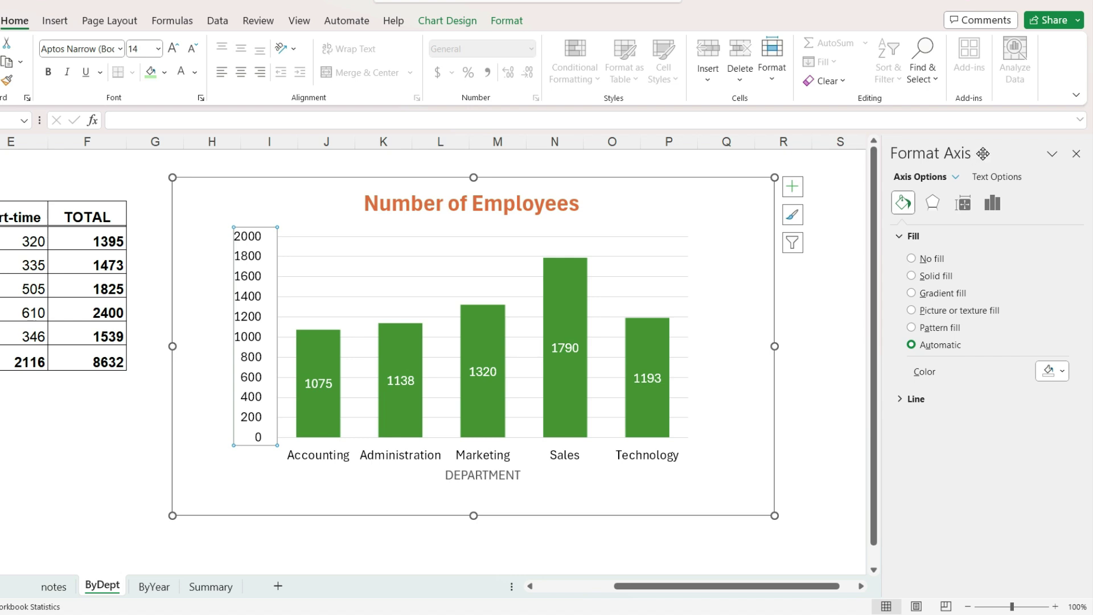
left_click(1076, 155)
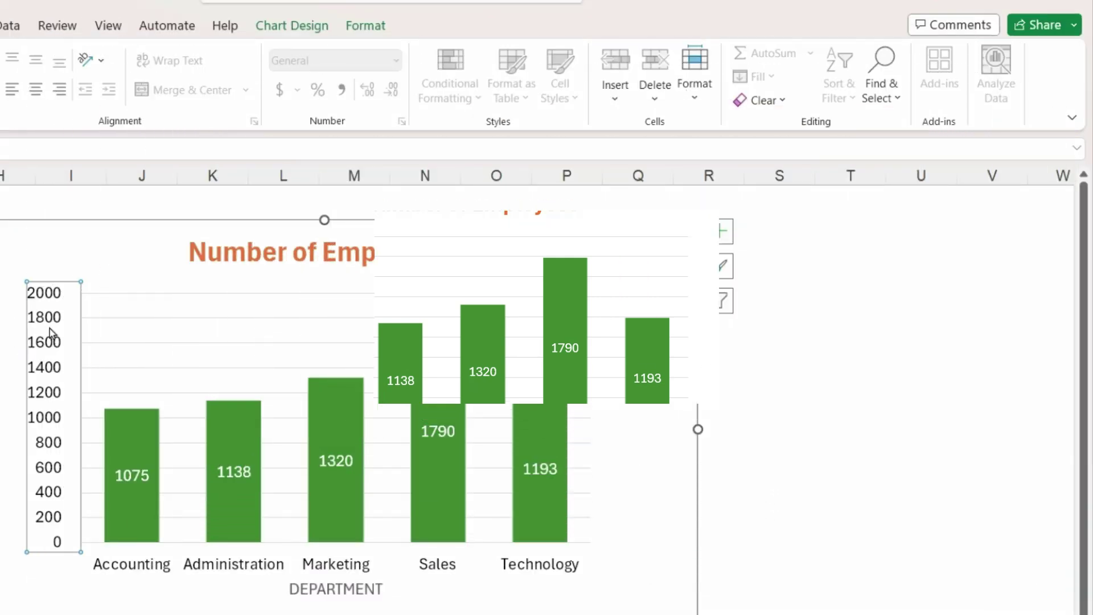
Try 3000 as the vertical axis maximum in Format Axis, then reset it to automatic 2000.
right_click(38, 322)
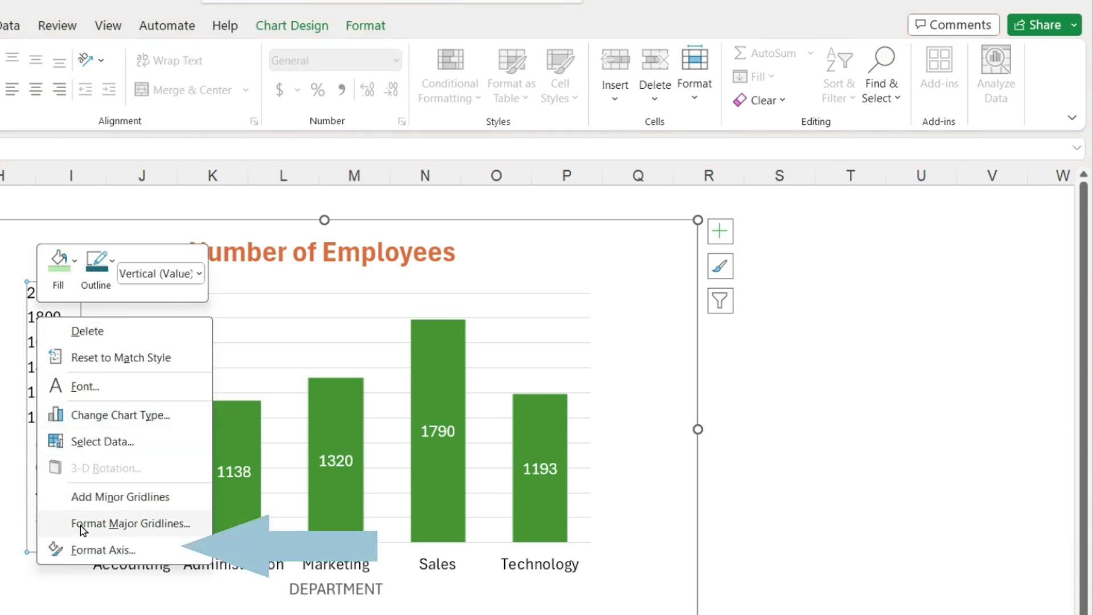
left_click(84, 550)
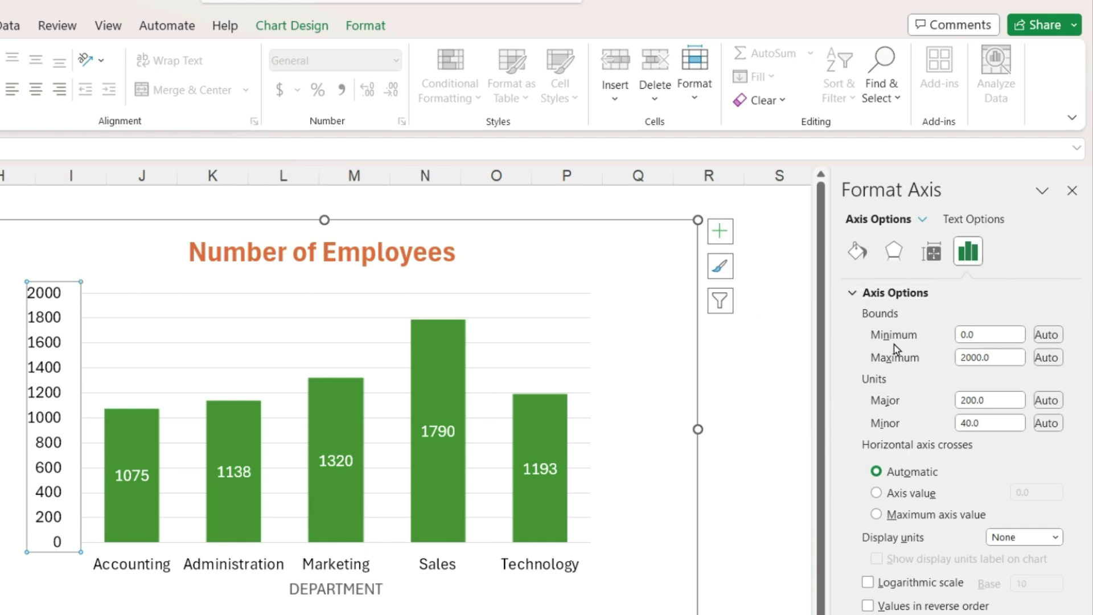
left_click_drag(1001, 359, 939, 363)
type("3000")
key("Return")
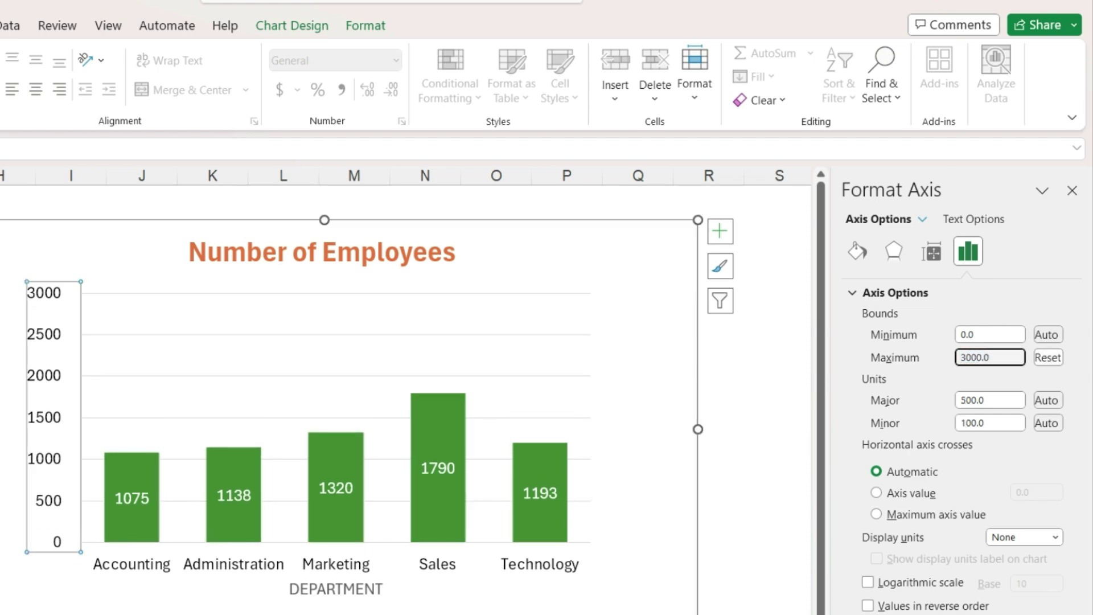
left_click(1054, 361)
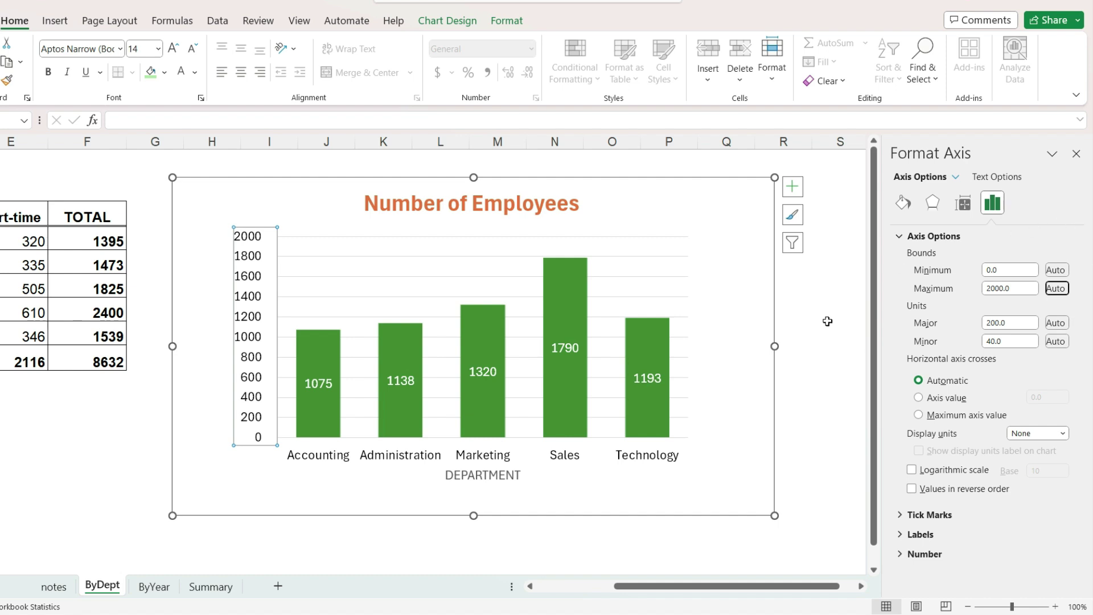
Apply Comma Style with zero decimals to the employee counts in D4:F9.
left_click(650, 379)
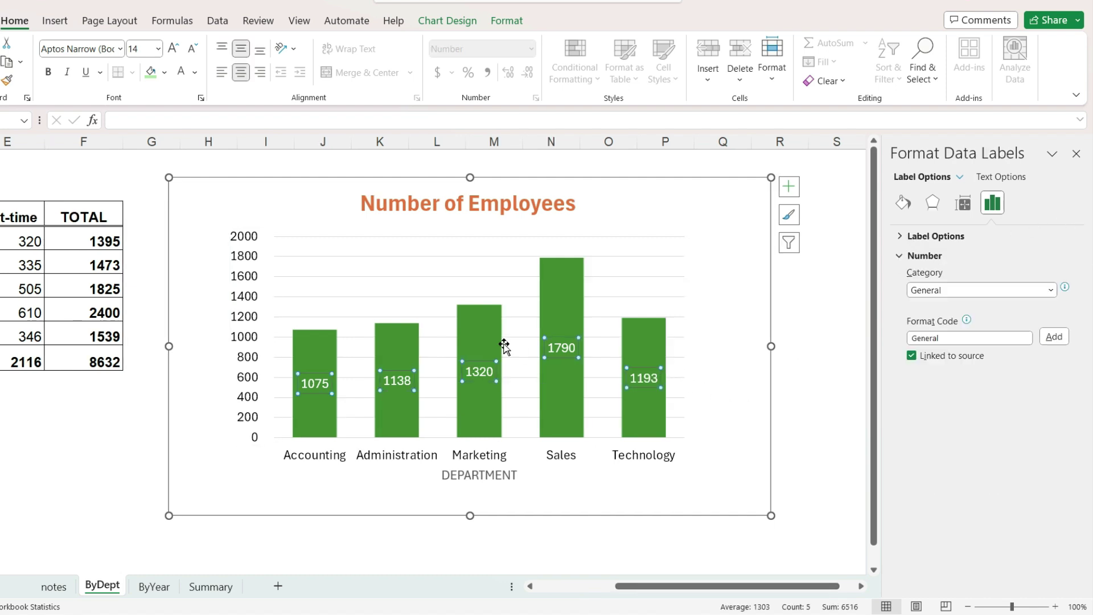
left_click_drag(666, 586, 594, 593)
left_click_drag(203, 242, 341, 359)
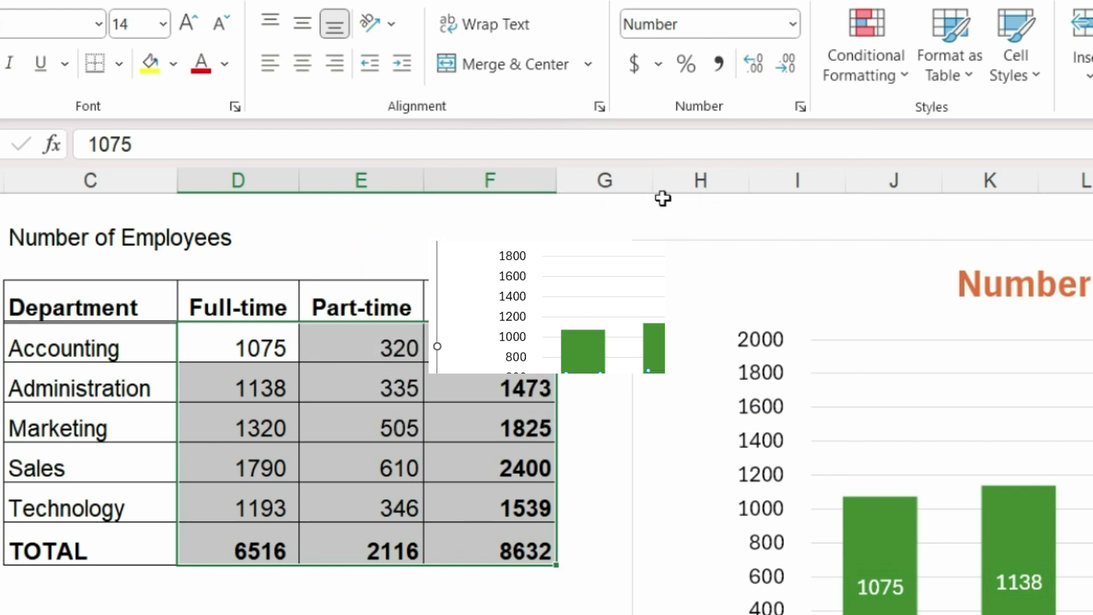
left_click(717, 63)
left_click(785, 63)
left_click(786, 64)
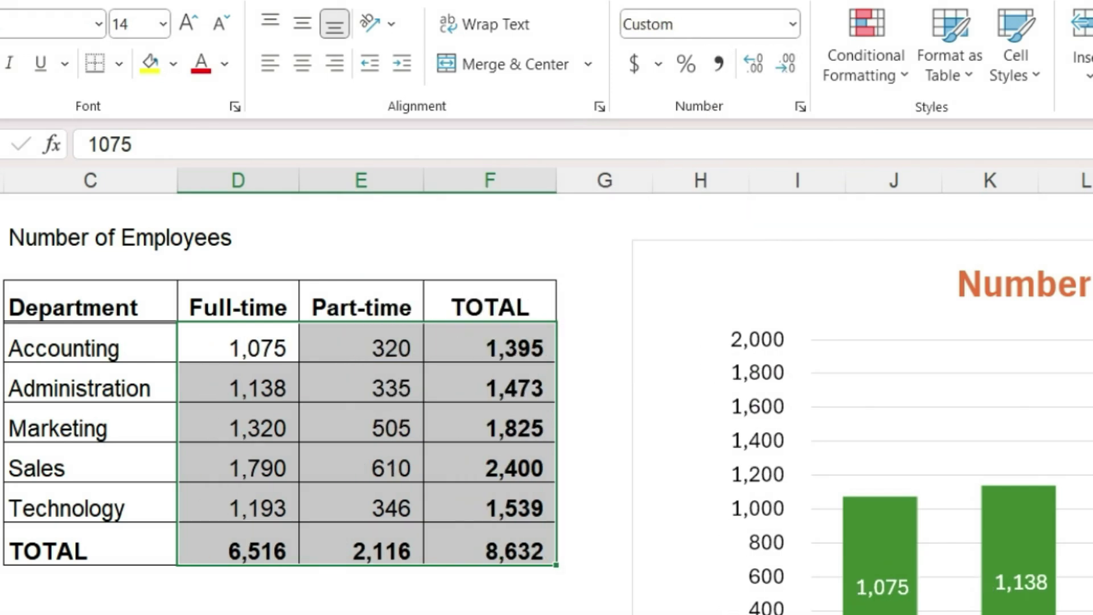
scroll(547, 399, "right", 3)
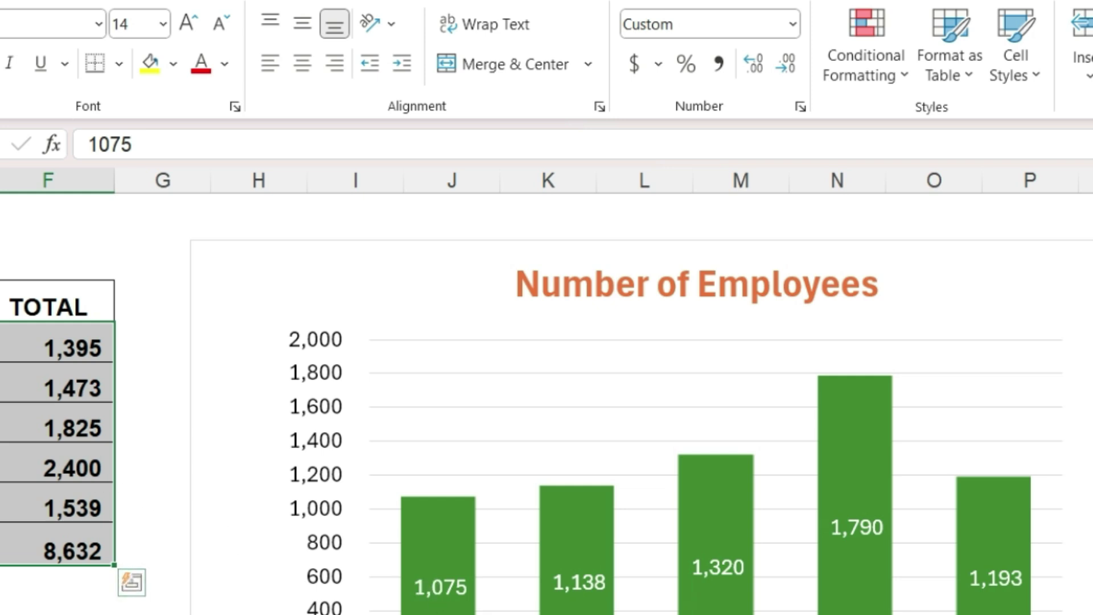
left_click(694, 606)
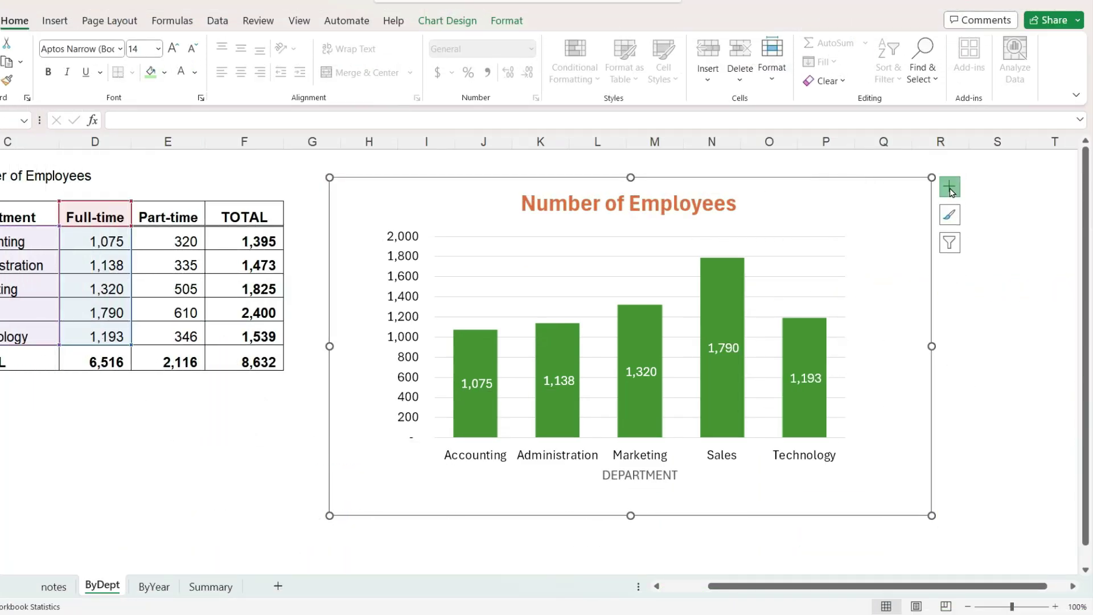
left_click(949, 189)
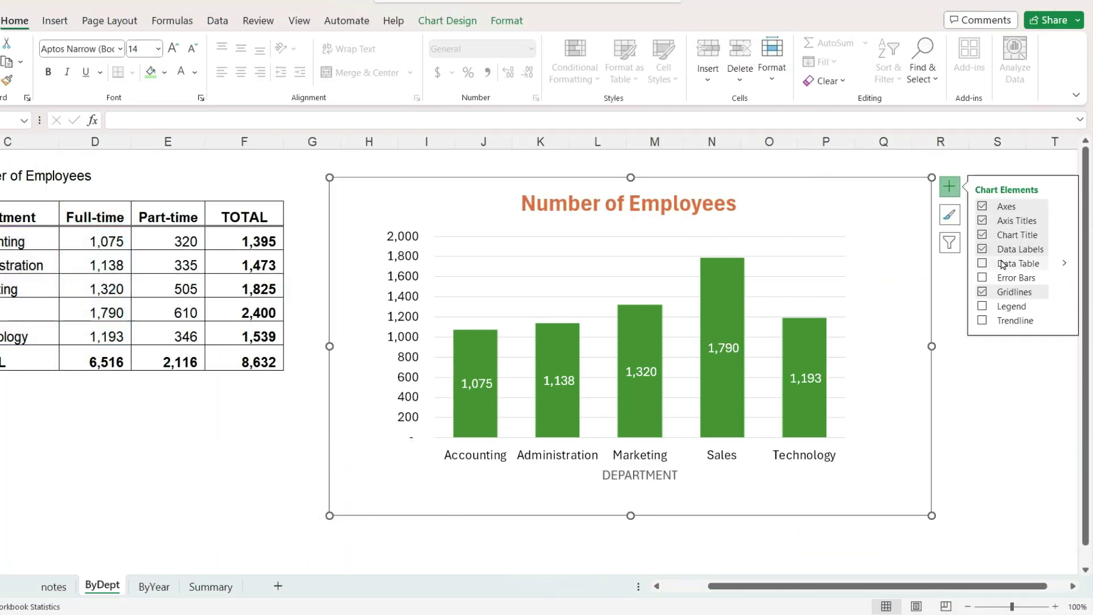
left_click(950, 188)
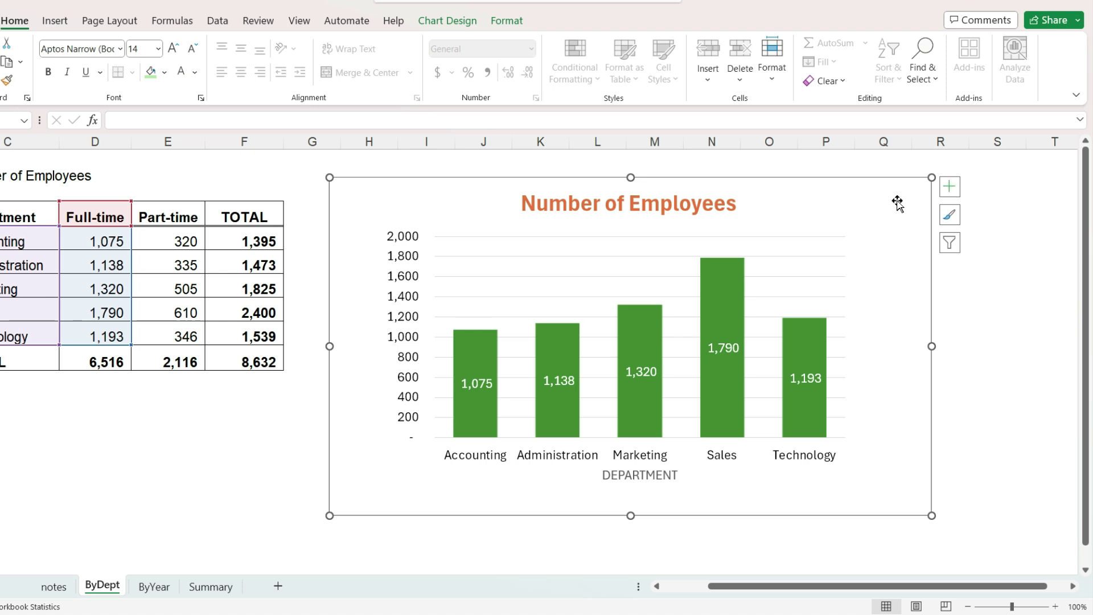
left_click(562, 346)
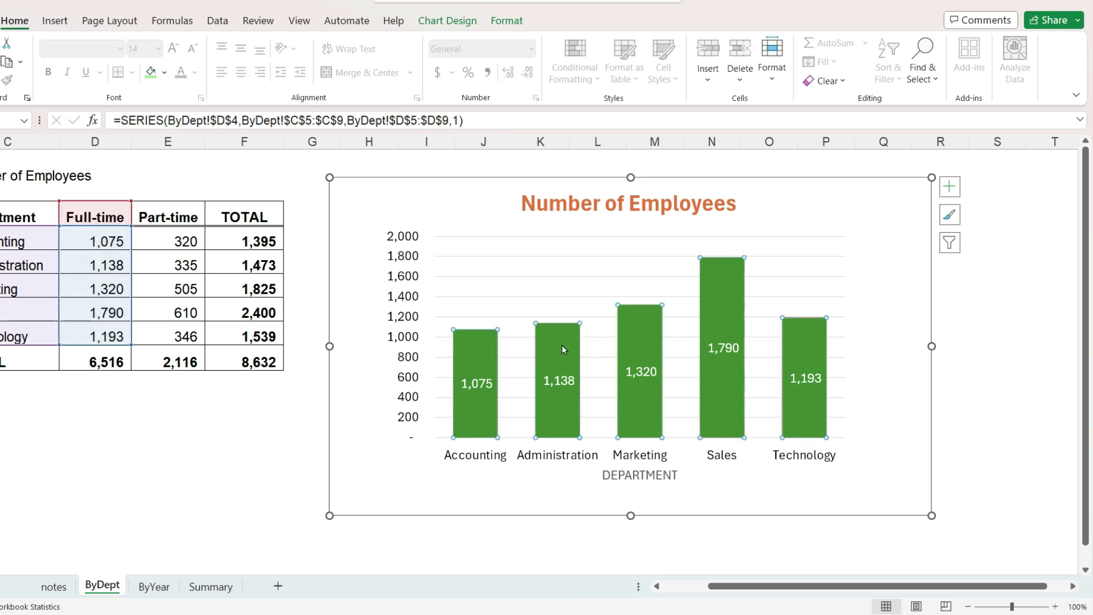
right_click(563, 345)
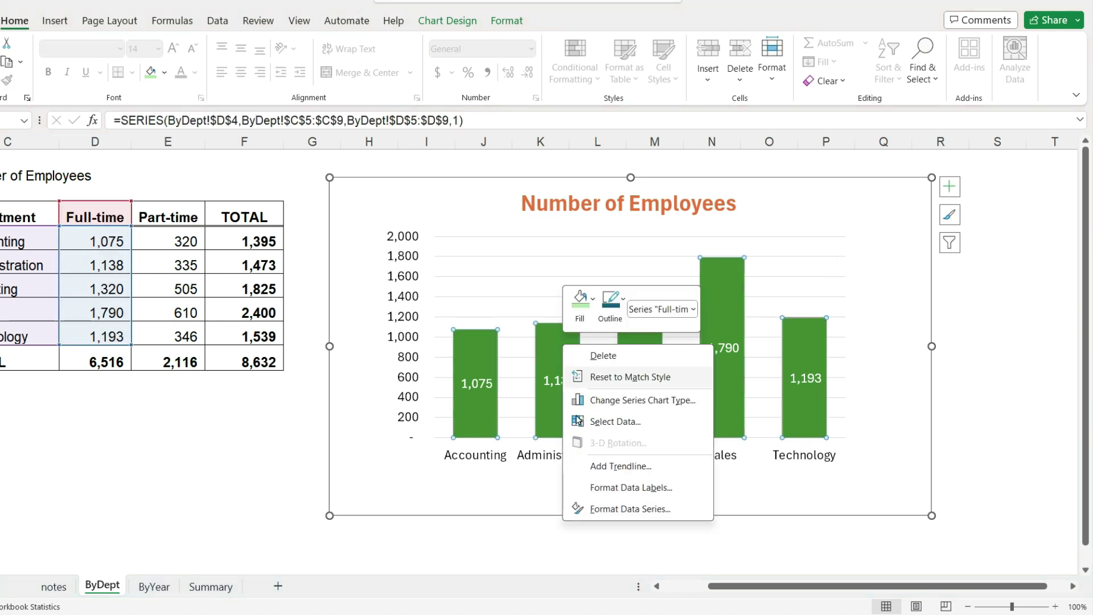
left_click(604, 509)
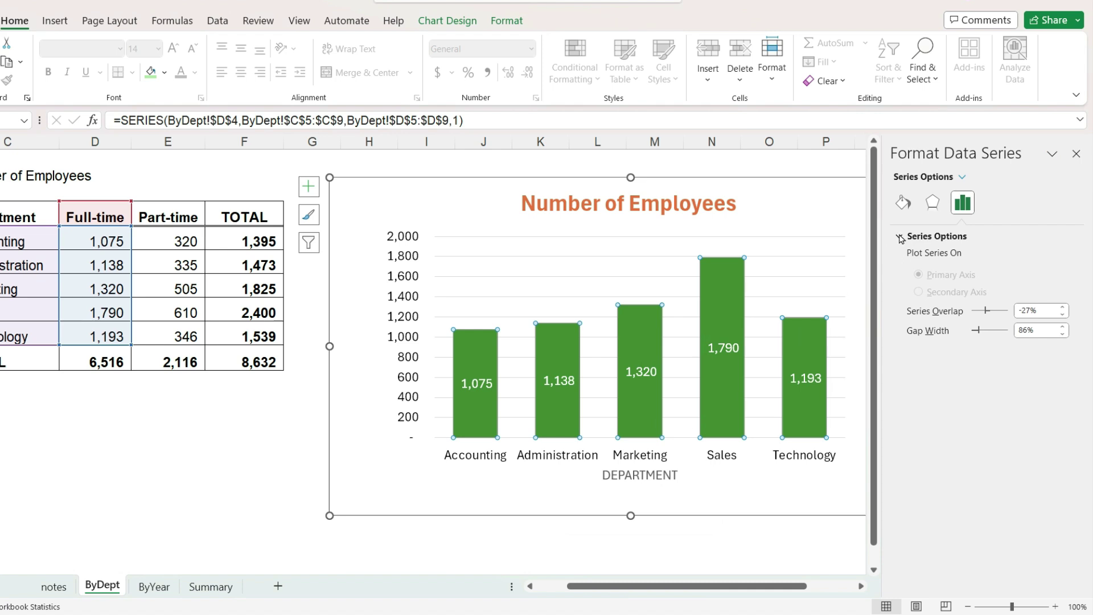
left_click(1076, 158)
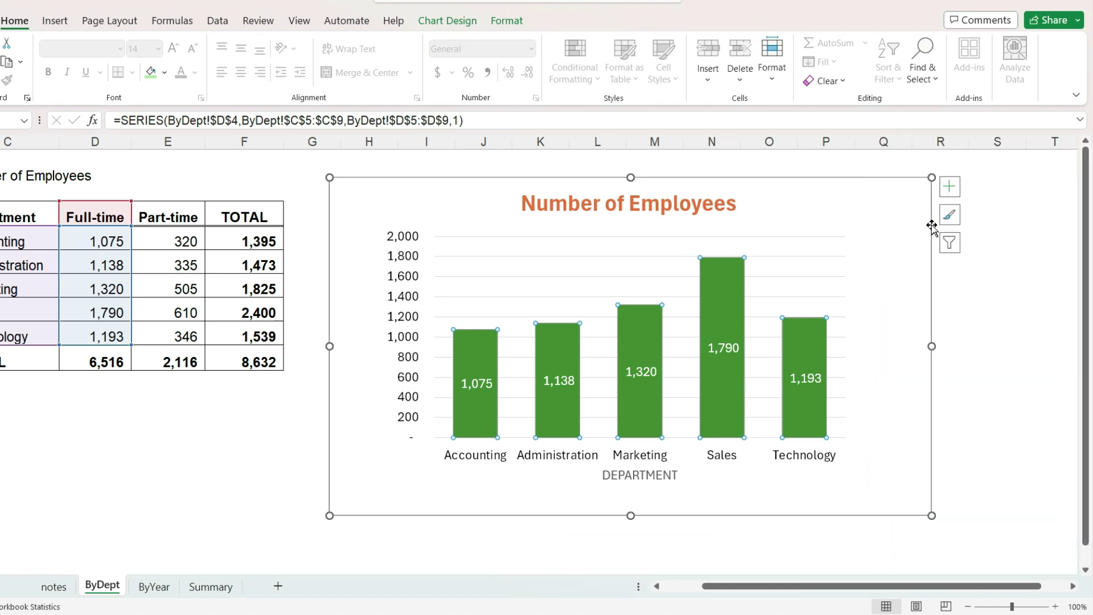
left_click(952, 294)
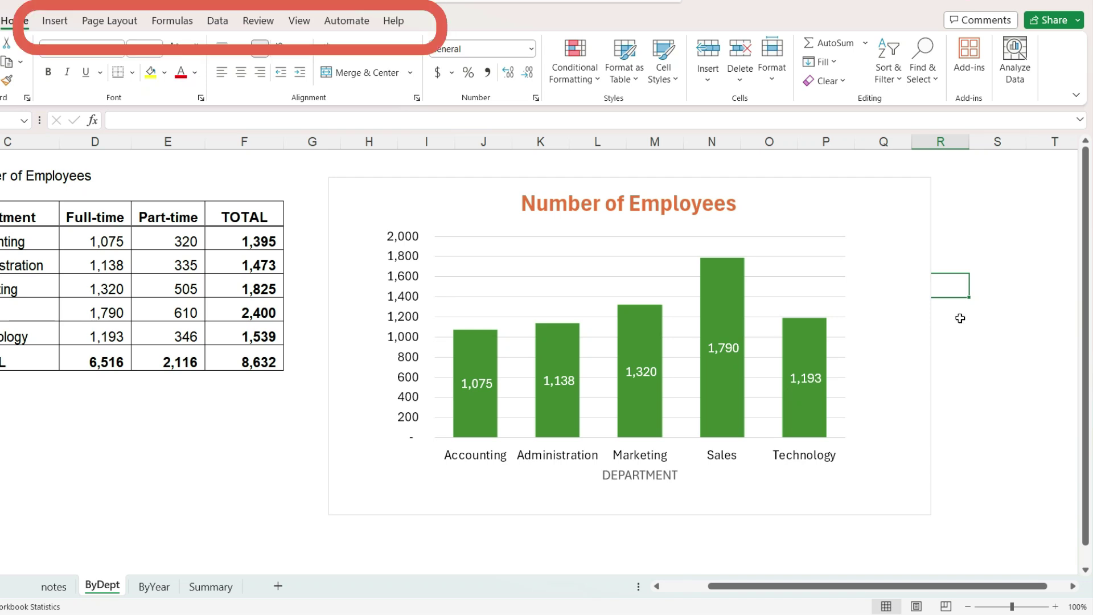
Select the Number of Employees chart and view its Format and Chart Design tools.
left_click(962, 317)
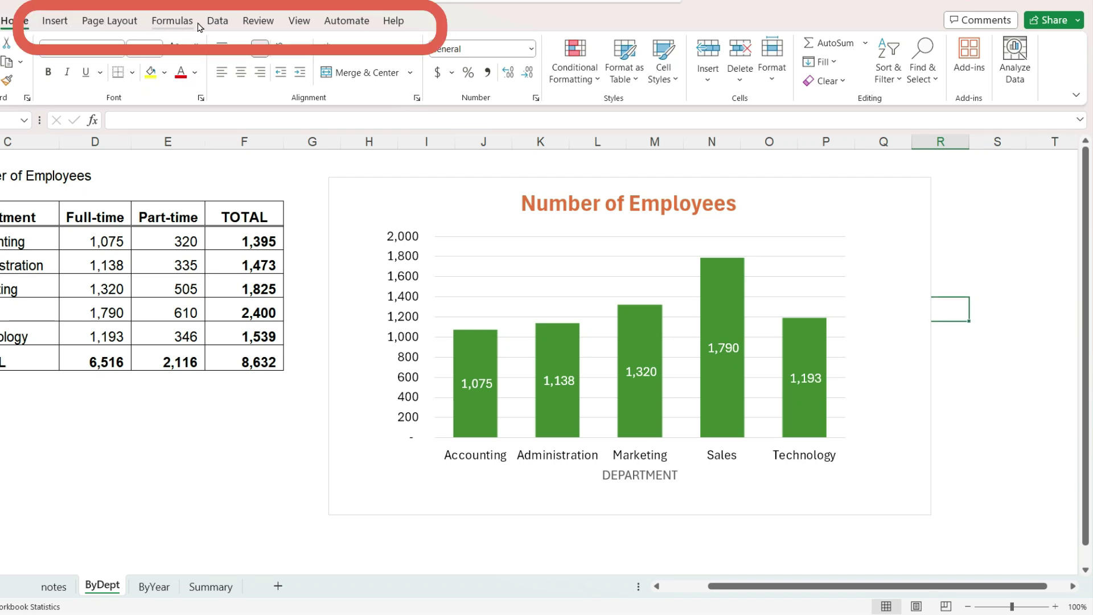
left_click(929, 224)
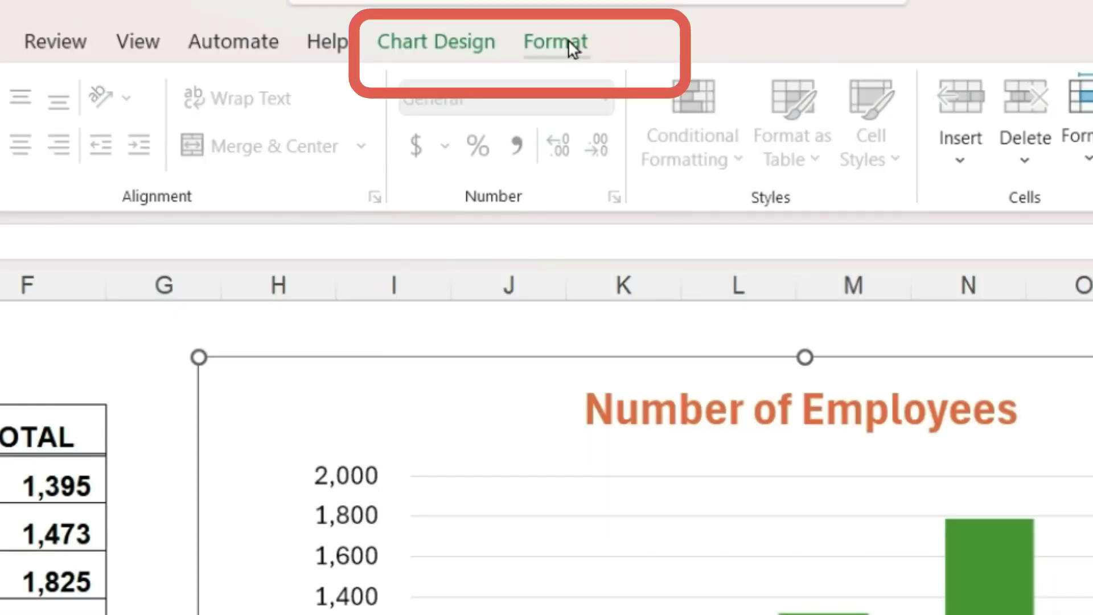
left_click(545, 49)
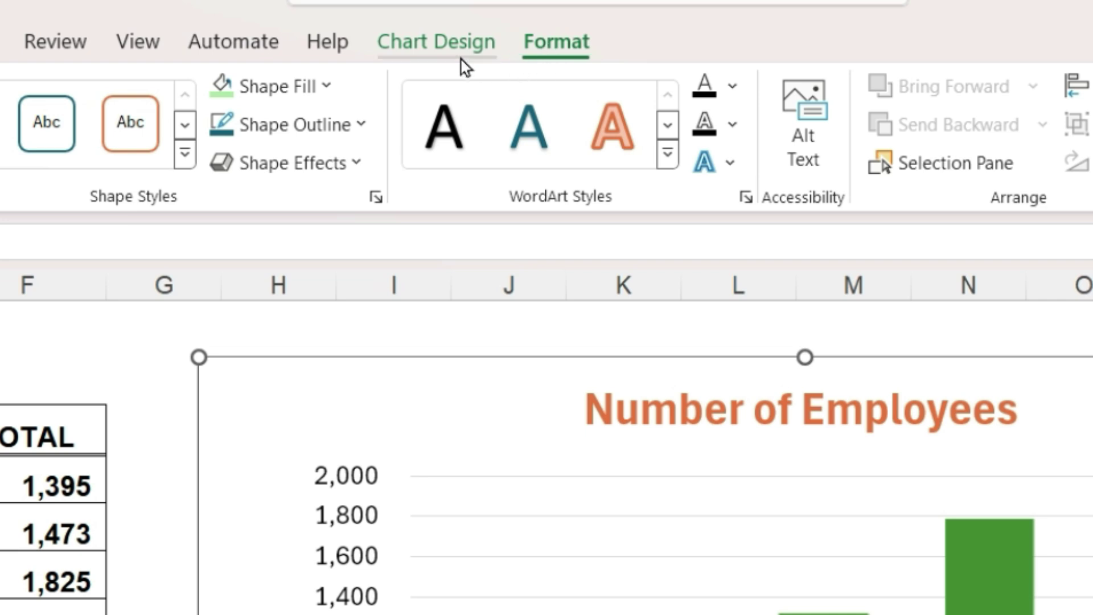
left_click(437, 48)
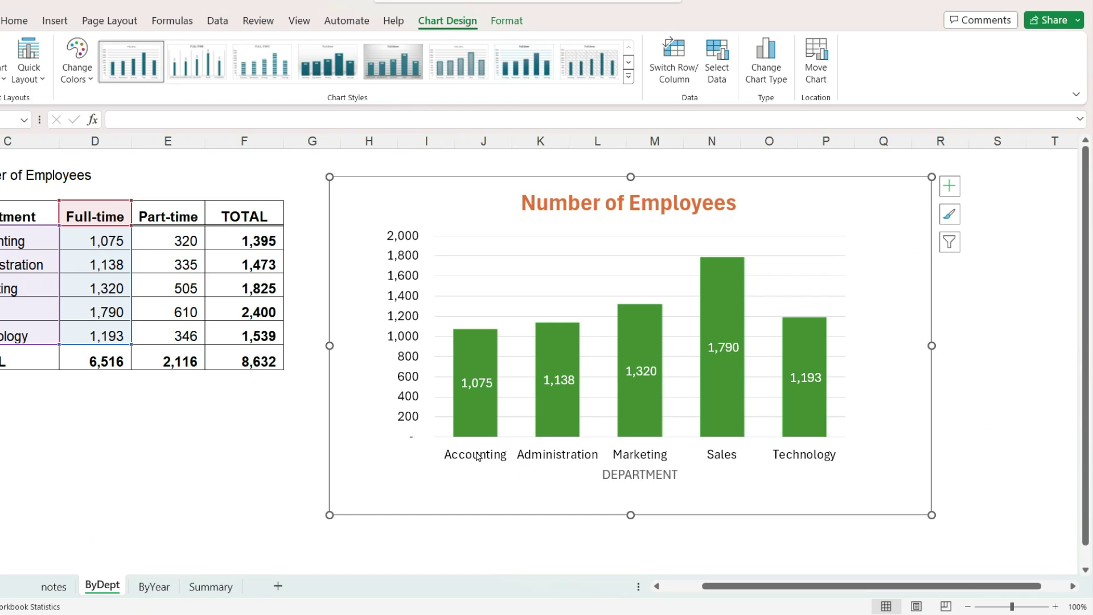
Extend the chart data range to C4:E9 so Part-time plots beside Full-time.
left_click_drag(723, 586, 698, 586)
left_click_drag(276, 219, 268, 322)
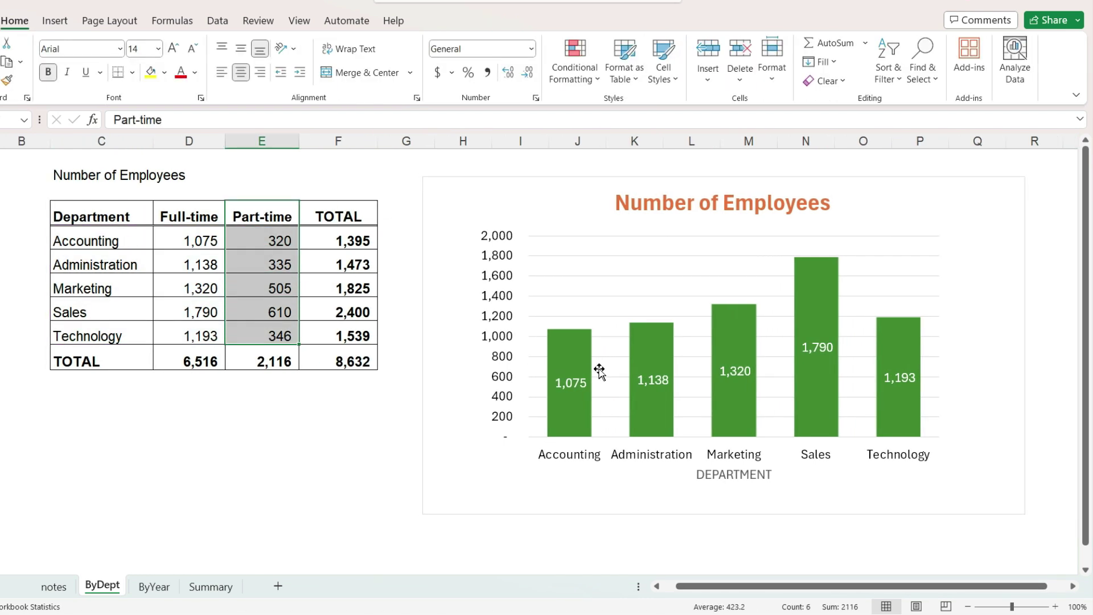
left_click(572, 180)
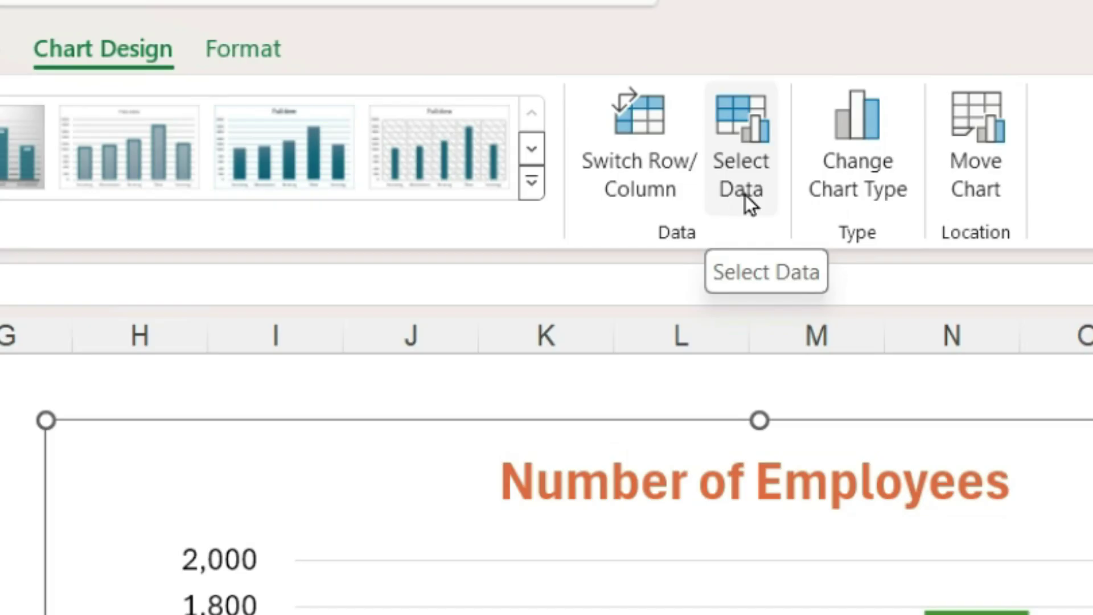
left_click(746, 197)
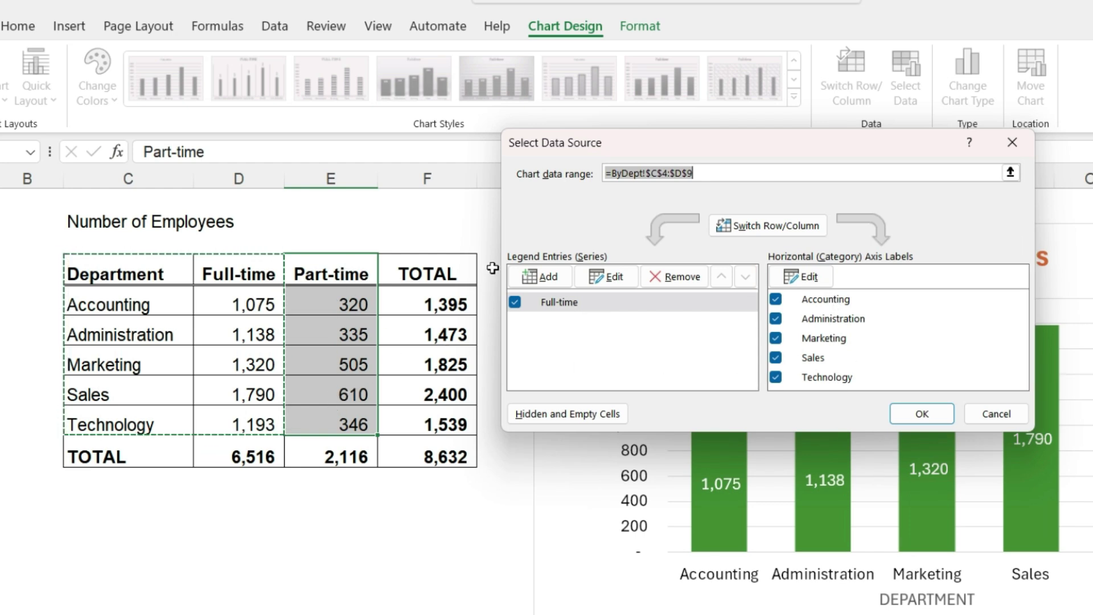
left_click_drag(345, 272, 359, 420)
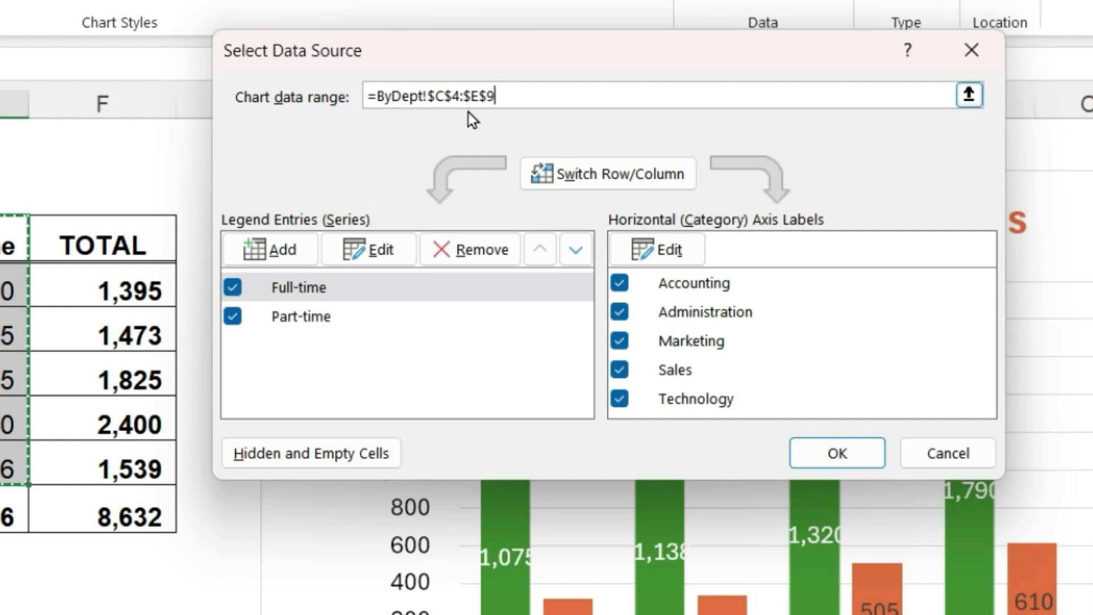
left_click(356, 284)
left_click(370, 317)
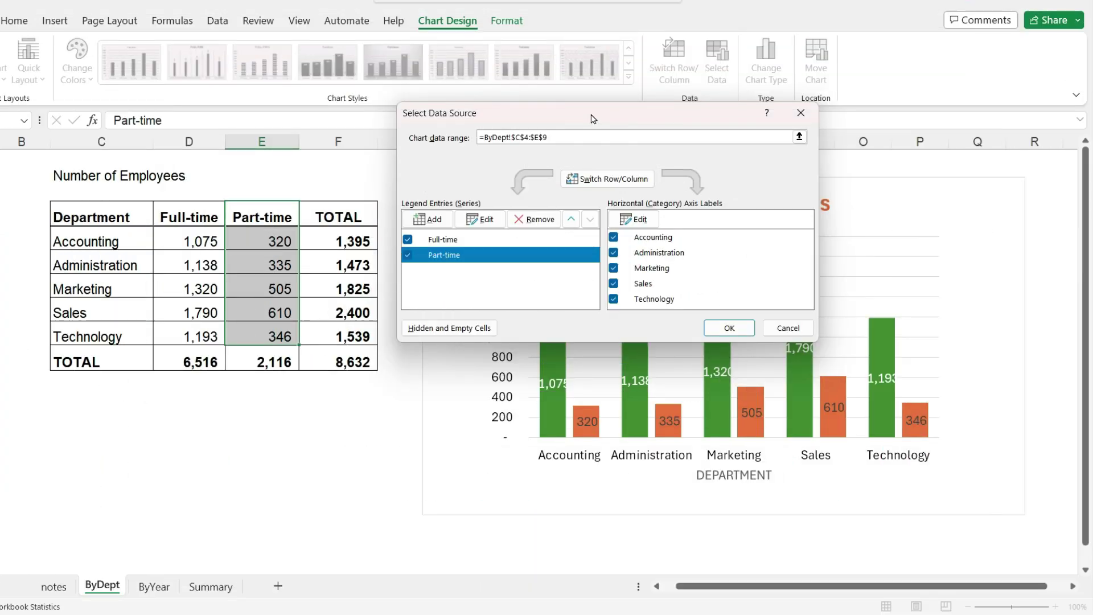
left_click_drag(584, 53, 31, 53)
left_click_drag(291, 109, 289, 108)
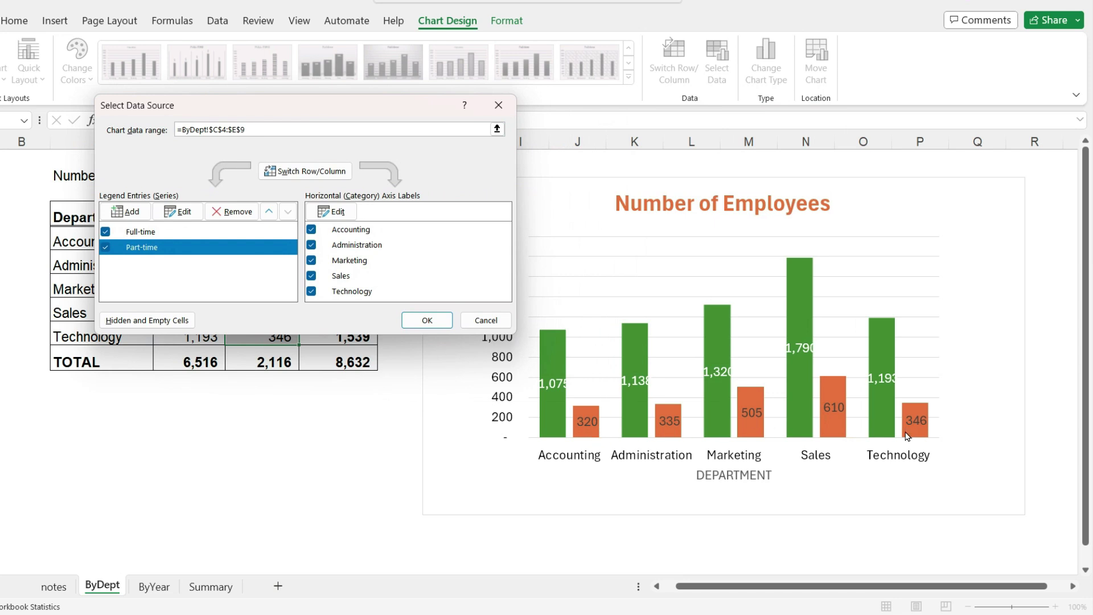
left_click(424, 320)
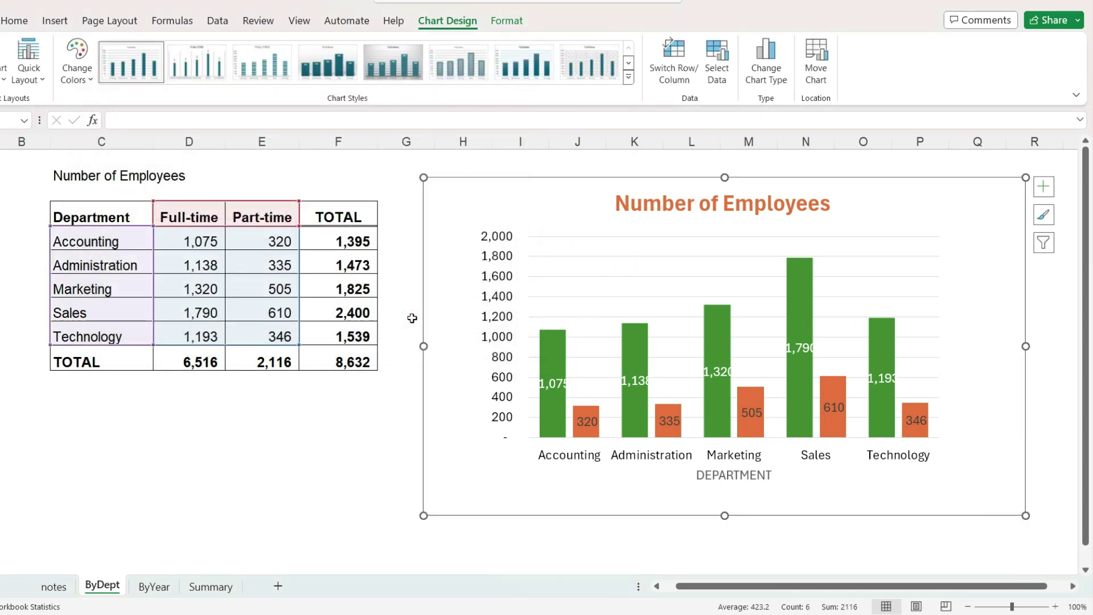
Change the employee chart type to Column > Stacked Column.
scroll(390, 314, "right", 3)
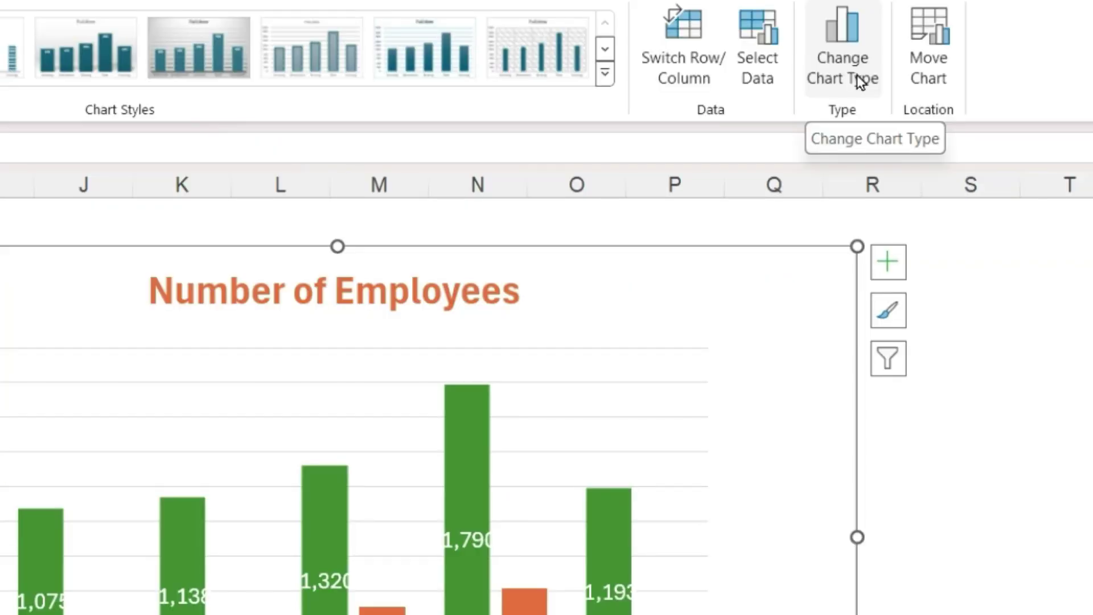
left_click(899, 191)
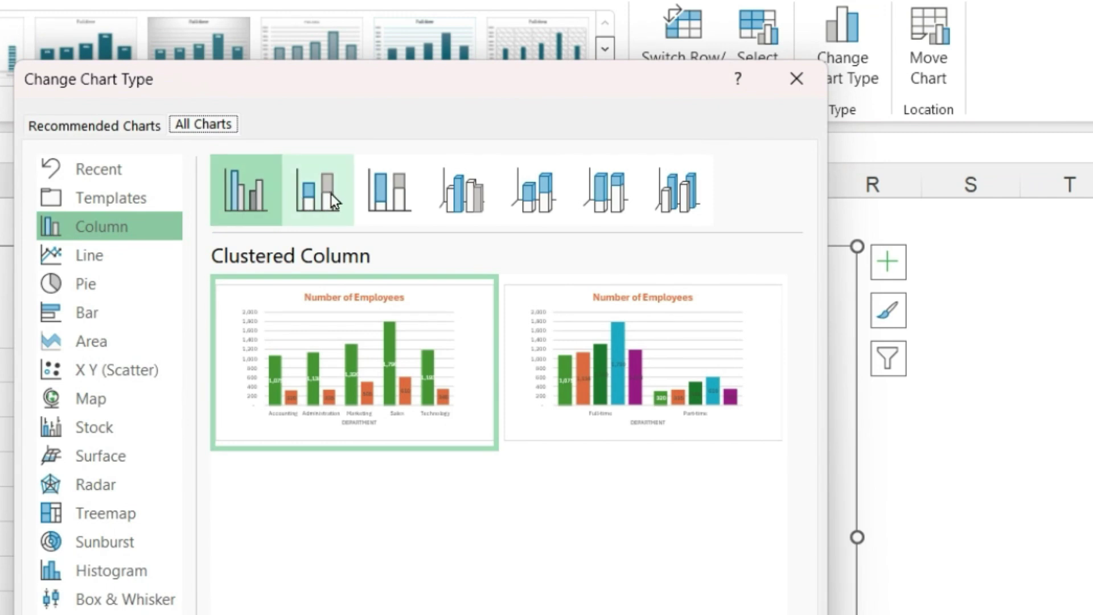
left_click(329, 200)
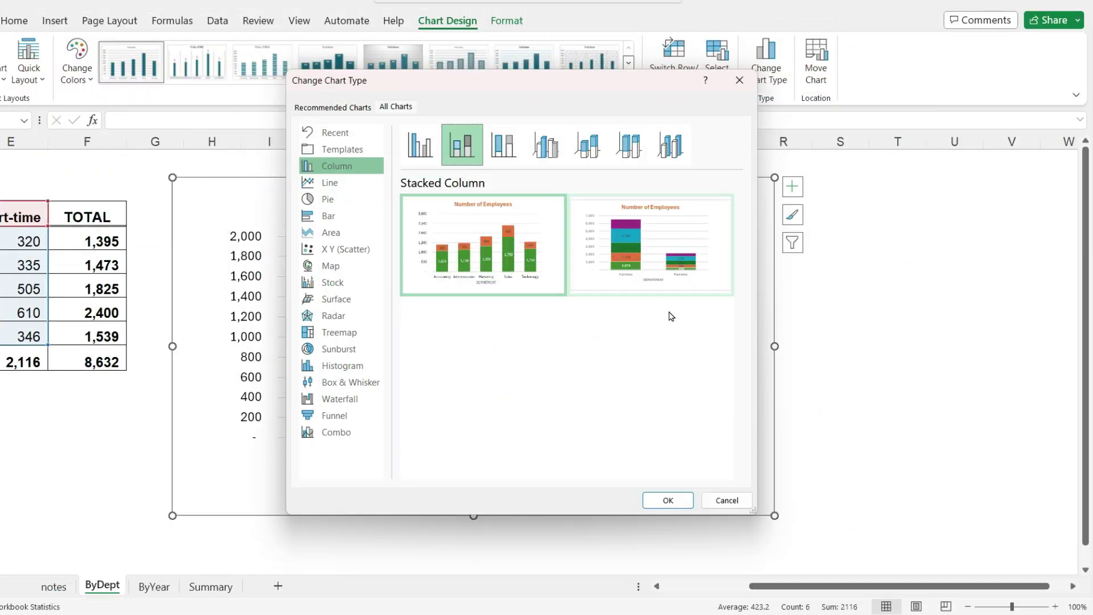
left_click(668, 500)
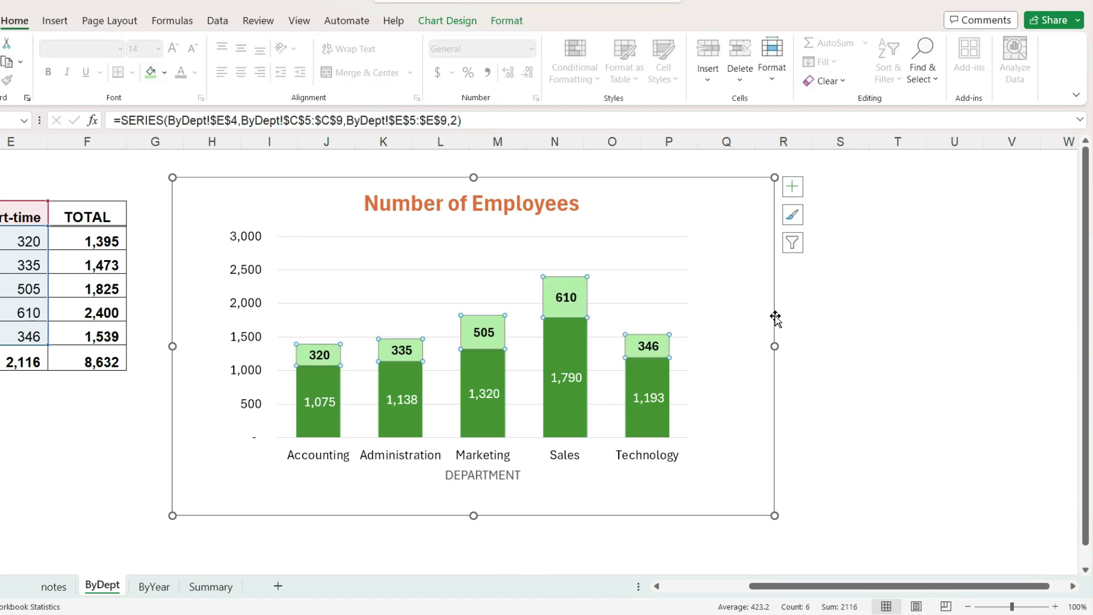
Add a legend at the top and shrink the plot area down beneath it.
left_click(792, 187)
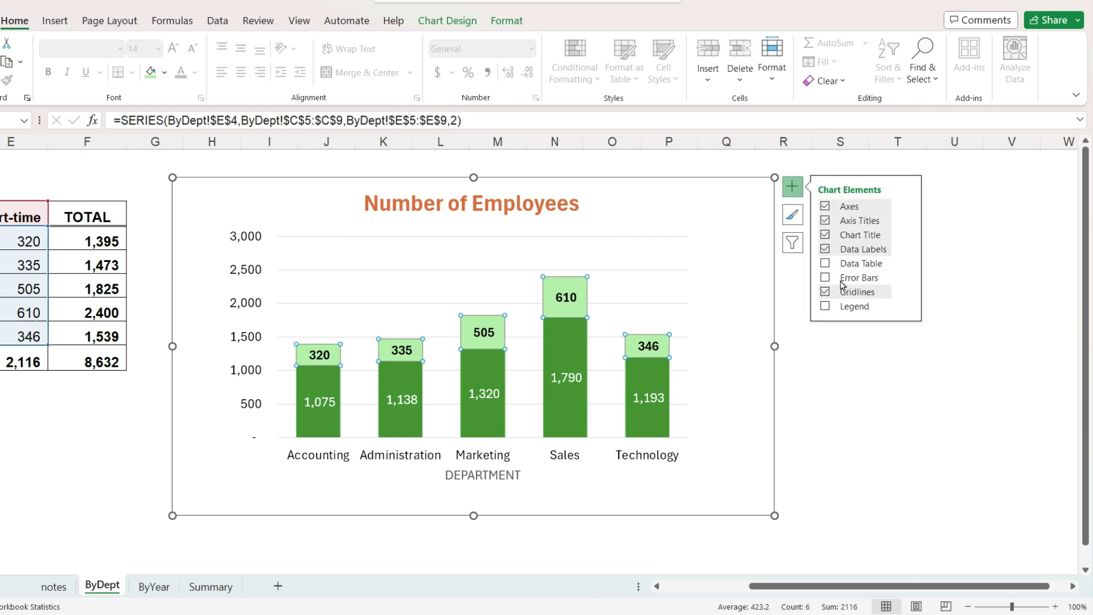
left_click(826, 306)
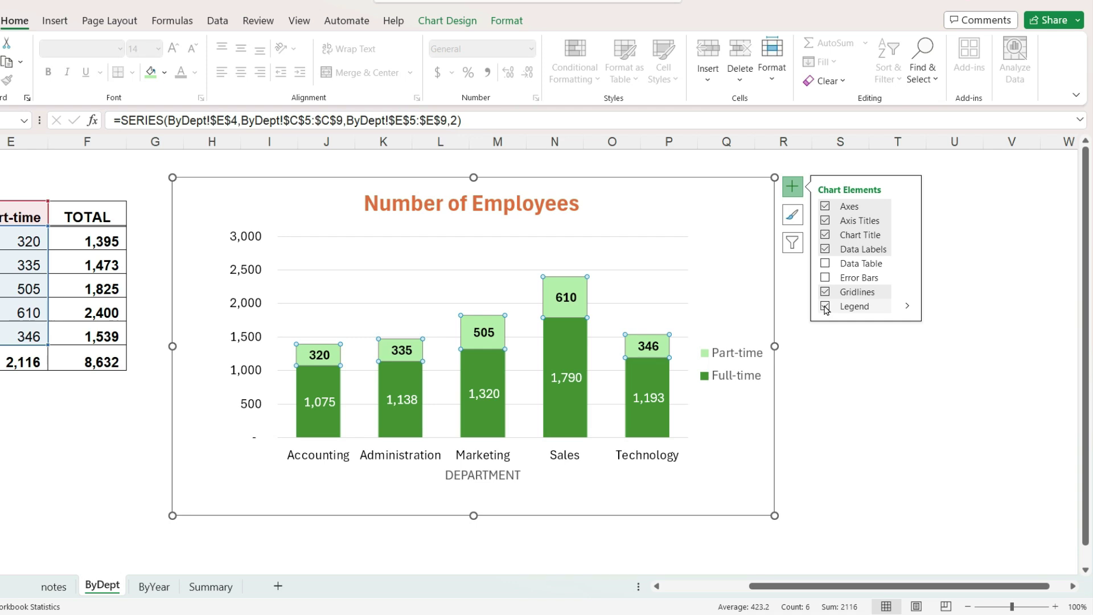
left_click(907, 306)
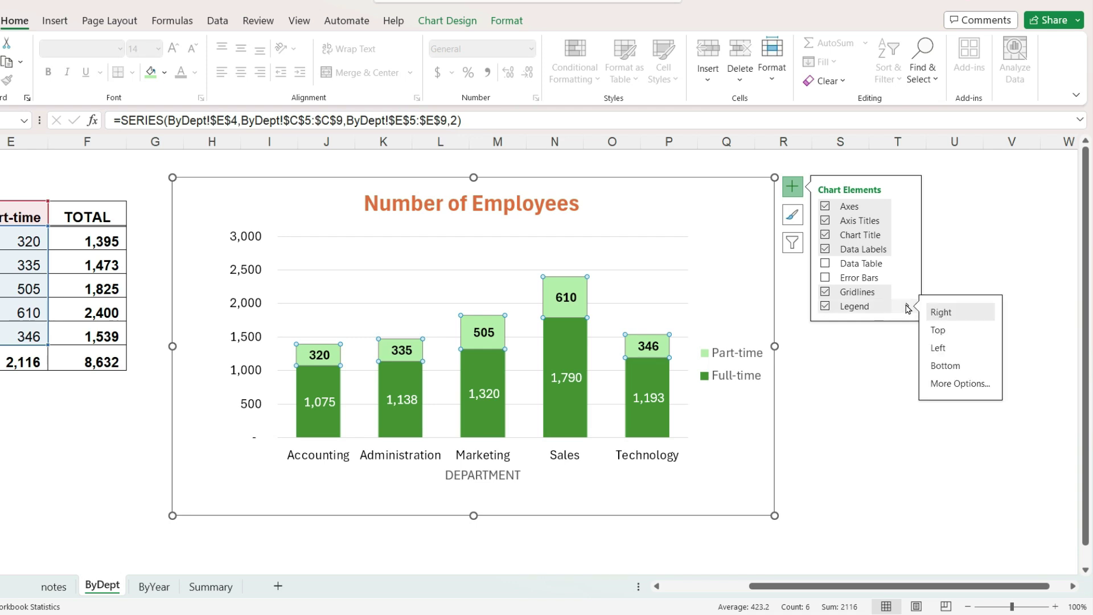
left_click(938, 330)
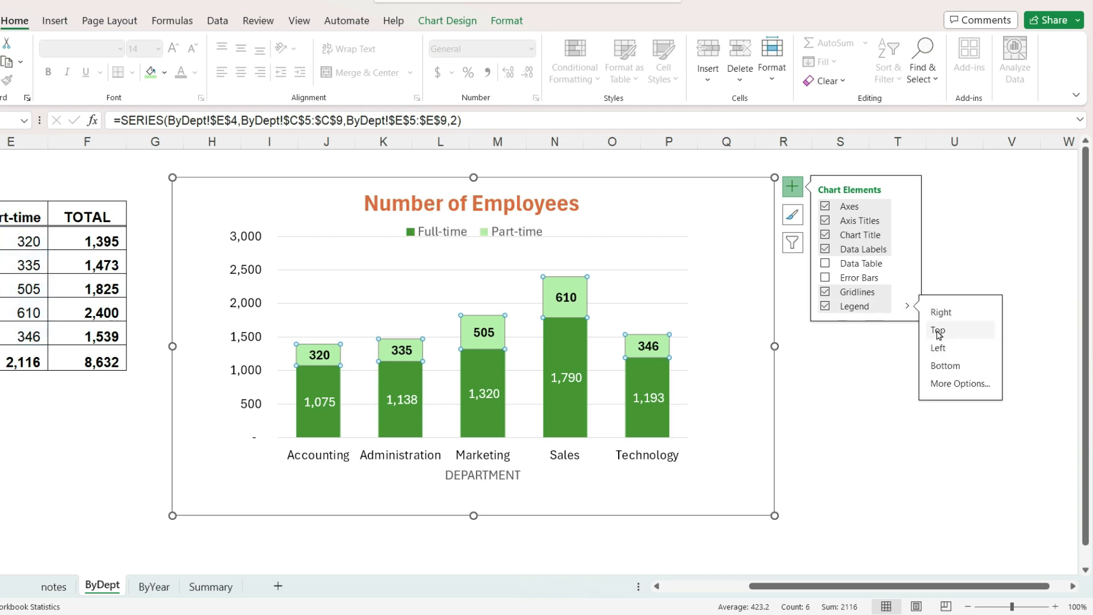
left_click(612, 251)
left_click_drag(483, 236, 483, 260)
left_click(840, 378)
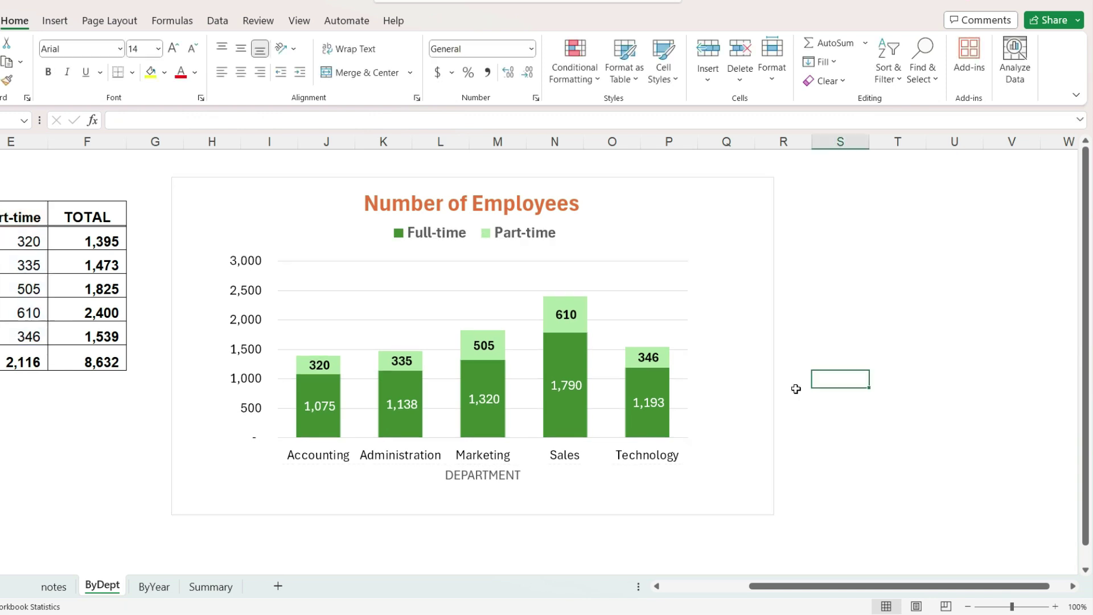
left_click(773, 385)
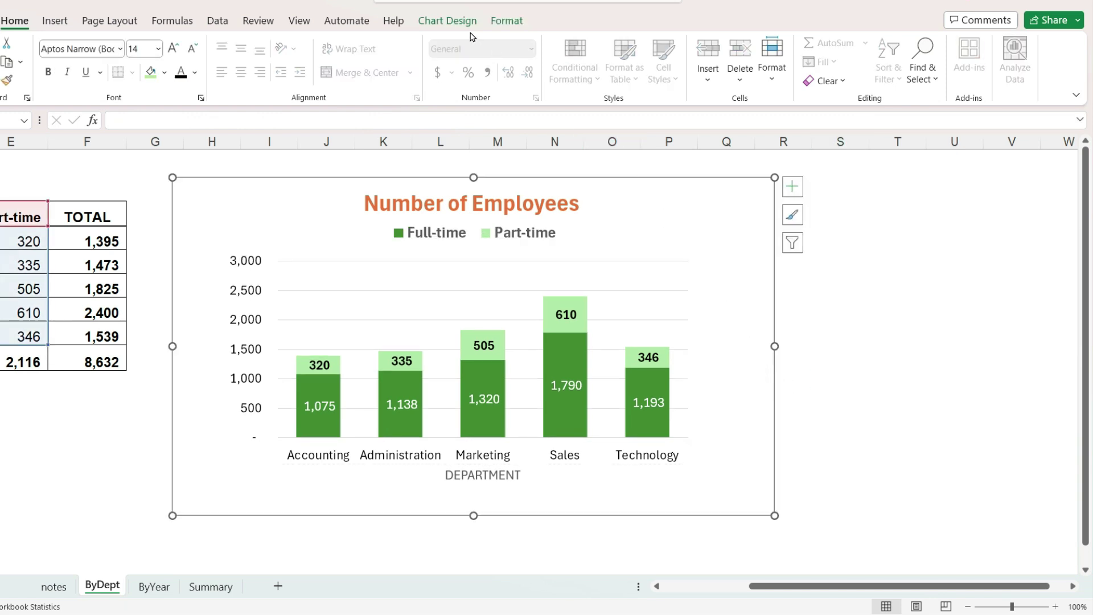
left_click(453, 22)
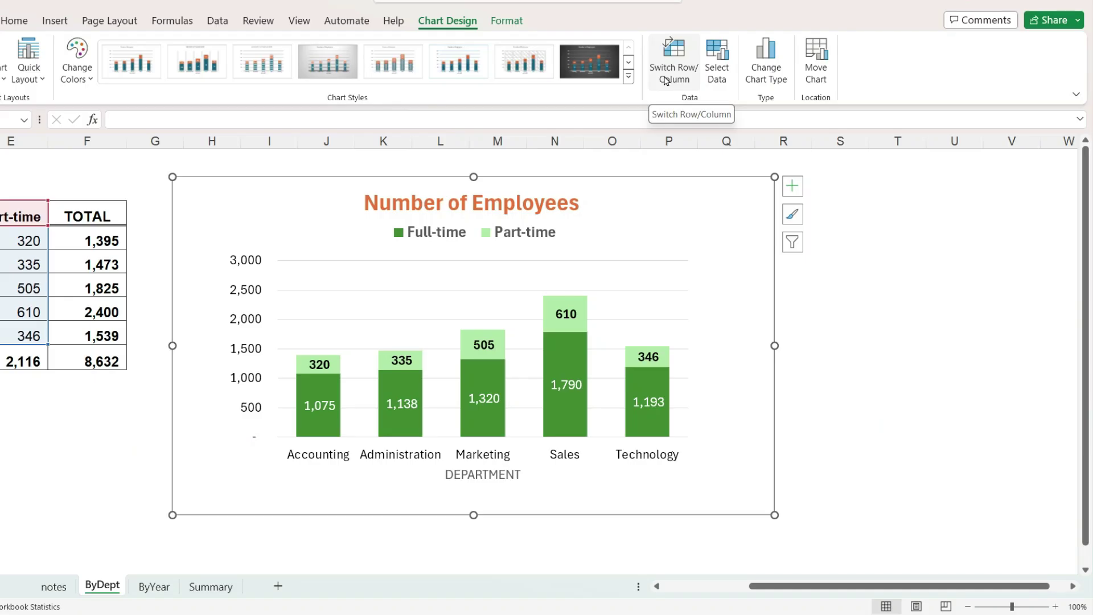
left_click(665, 81)
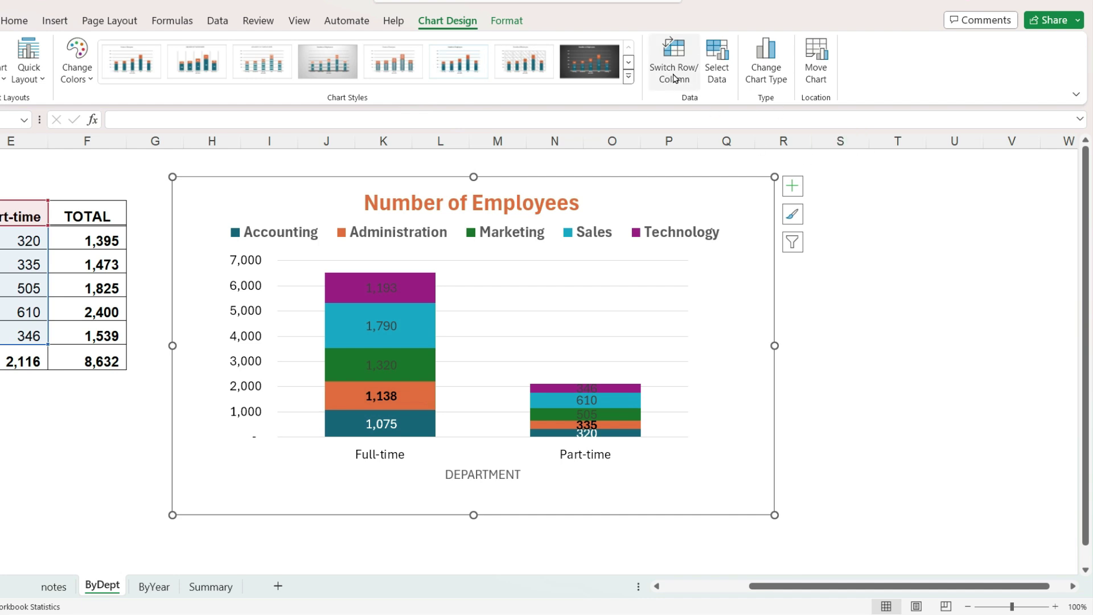
left_click(672, 77)
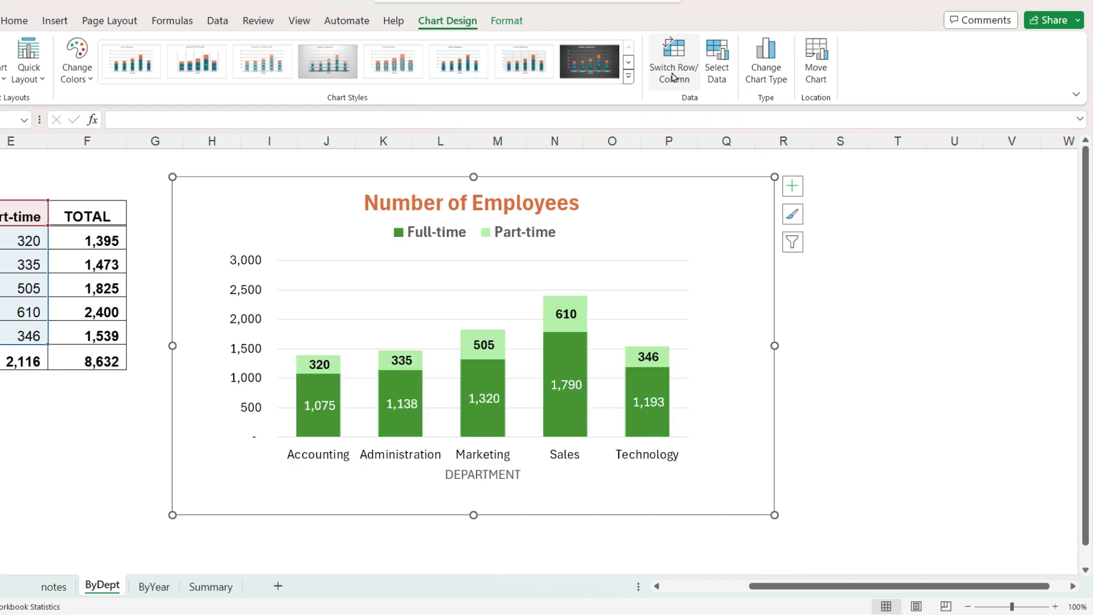
scroll(578, 176, "left", 2)
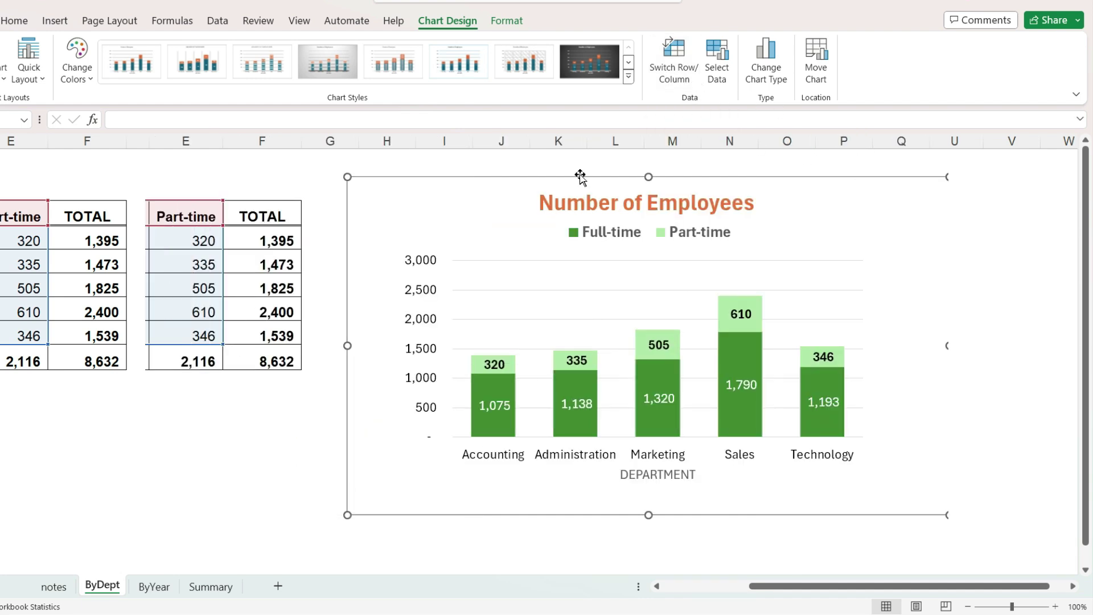
left_click(715, 71)
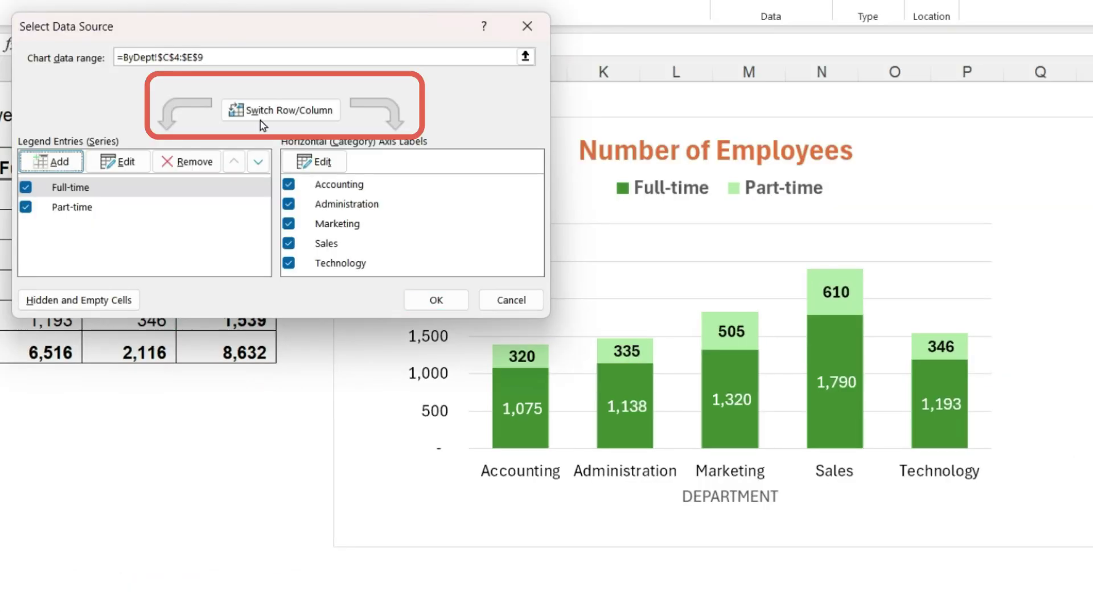
left_click(272, 114)
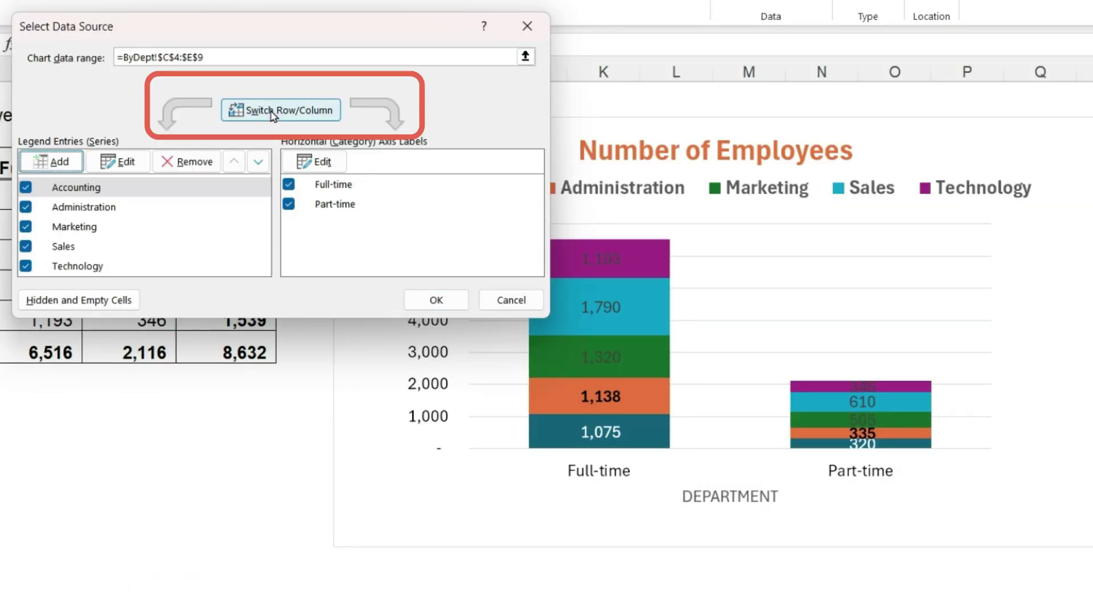
left_click(272, 114)
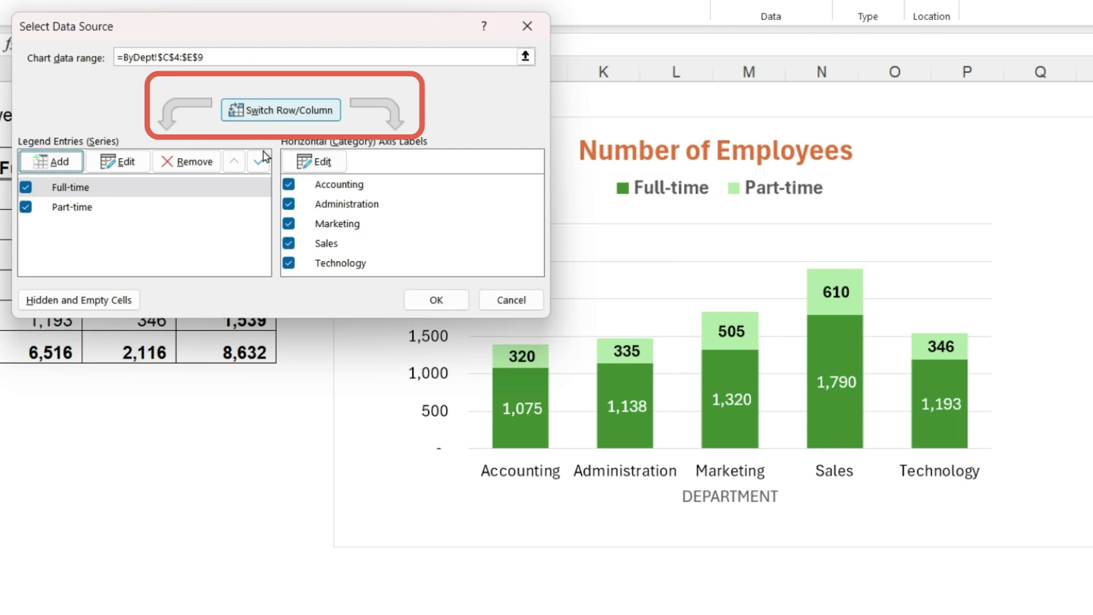
left_click(510, 299)
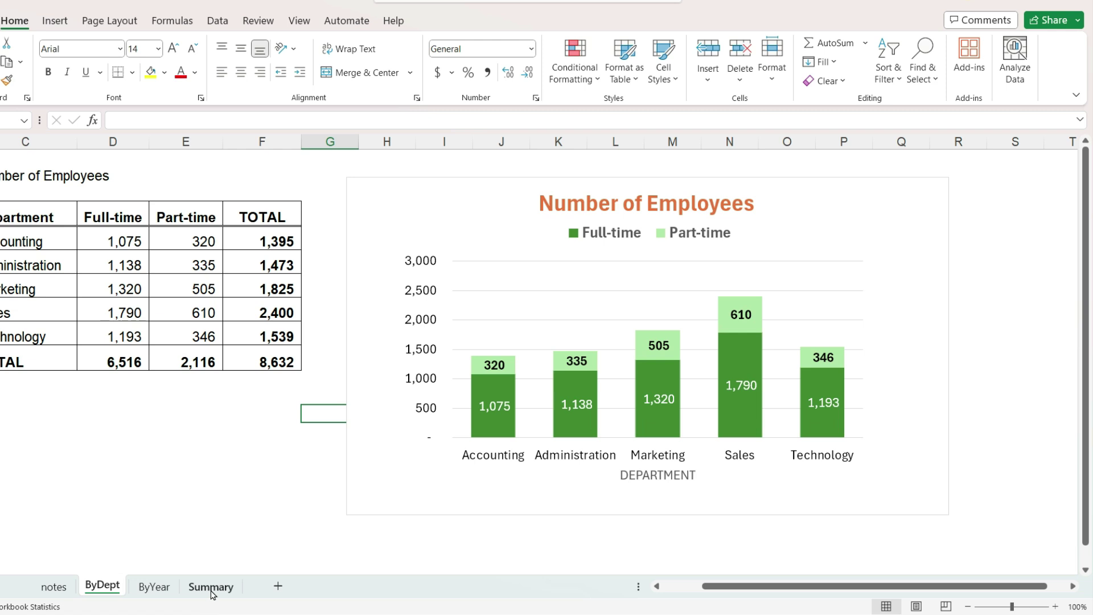
On the Summary sheet, insert a Doughnut chart from the Department/Total Employees table.
left_click(211, 587)
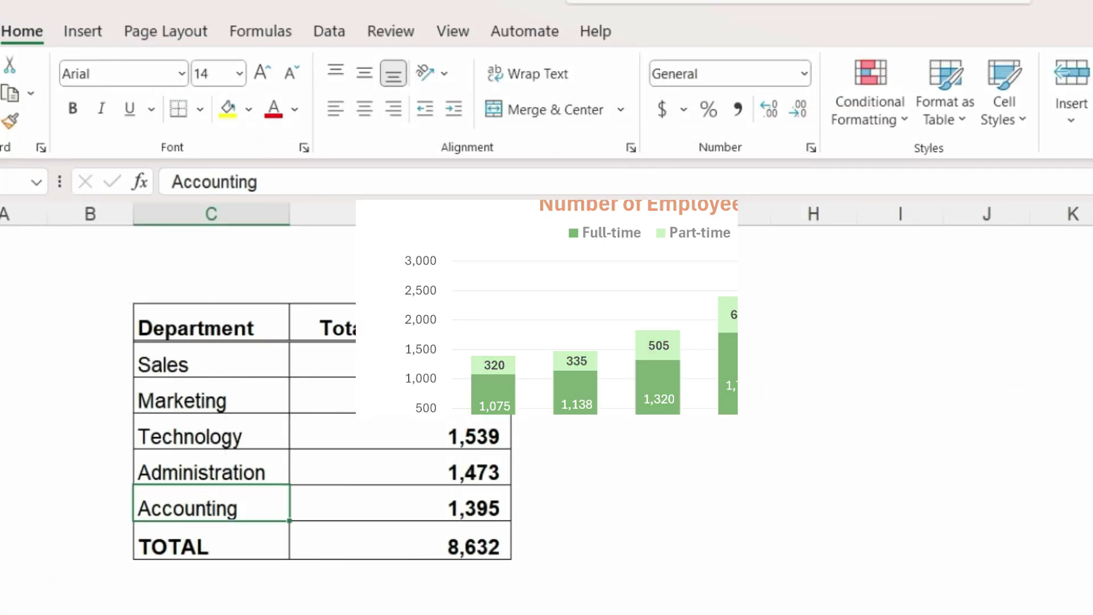
left_click_drag(240, 329, 401, 497)
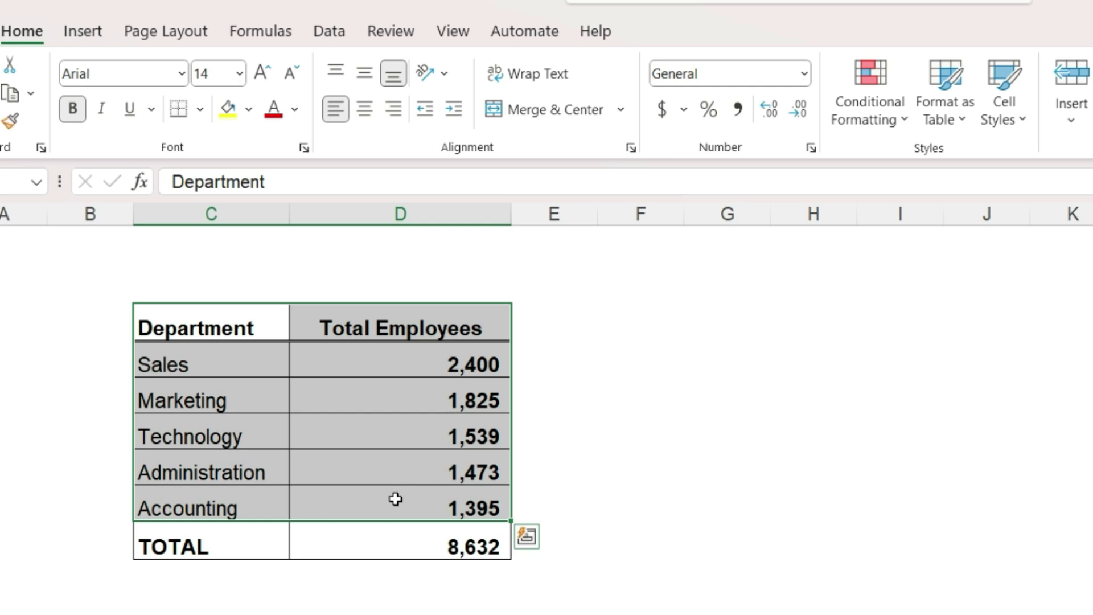
left_click(89, 36)
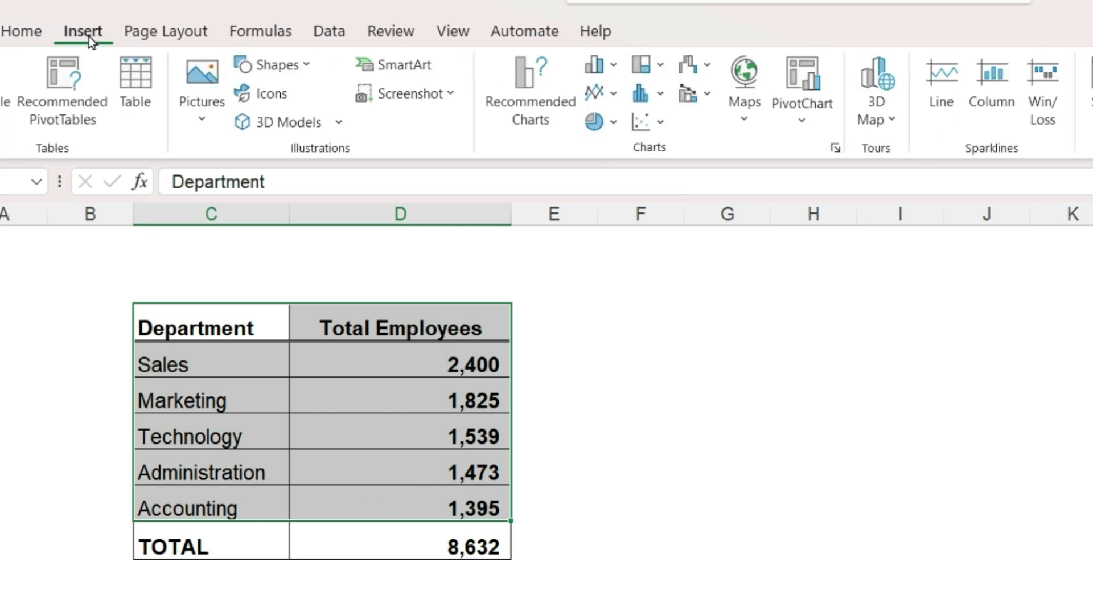
left_click(562, 120)
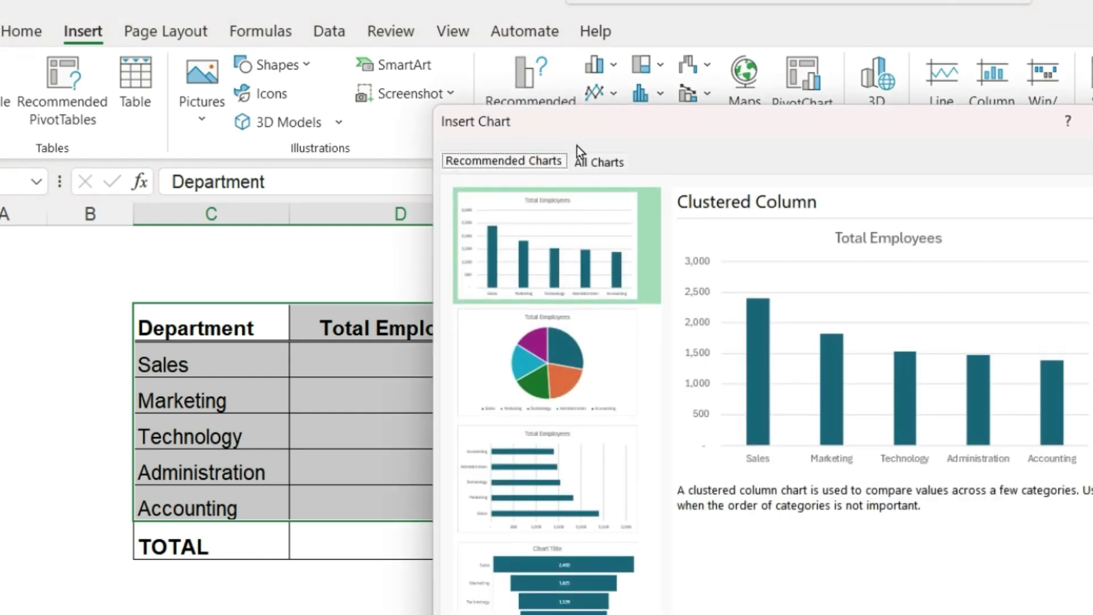
left_click(595, 162)
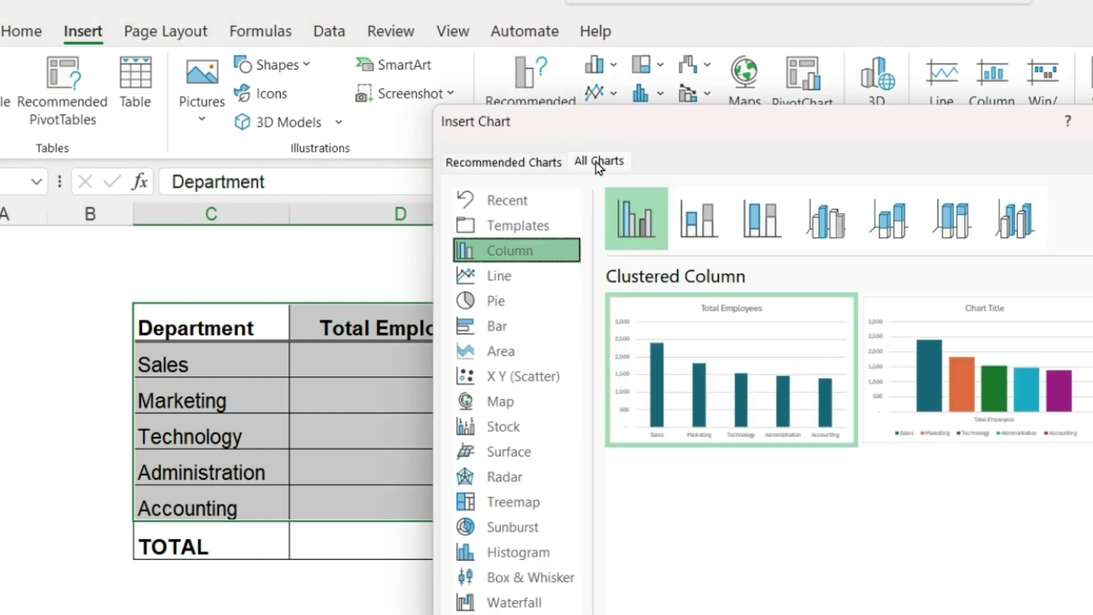
left_click(517, 300)
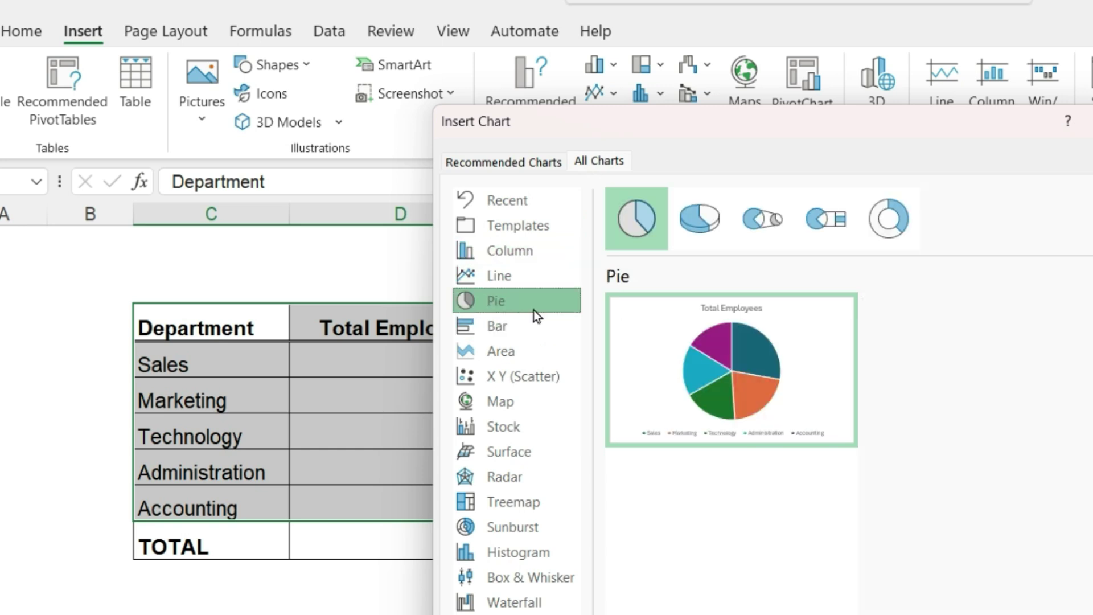
left_click(892, 230)
key("Return")
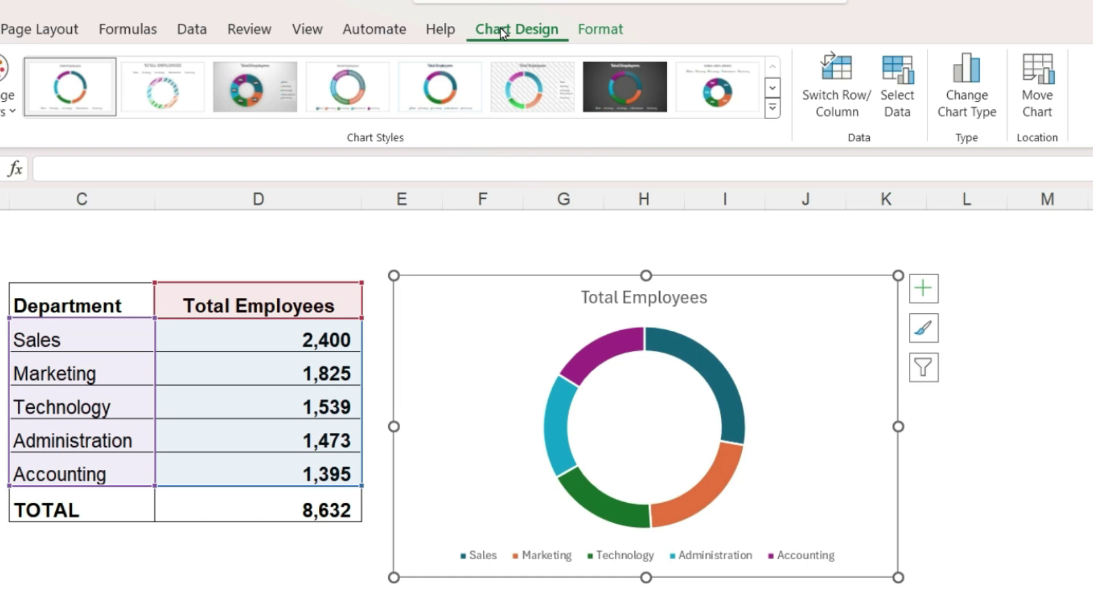
Review the chart's data source cells and close the dialog without changes.
left_click(907, 101)
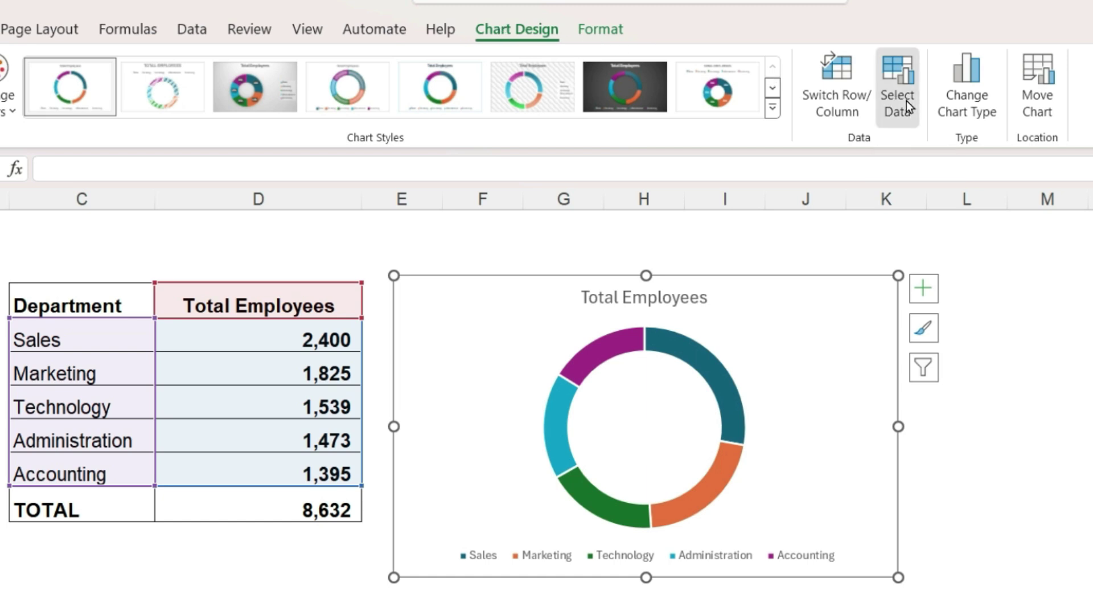
left_click_drag(445, 318, 340, 144)
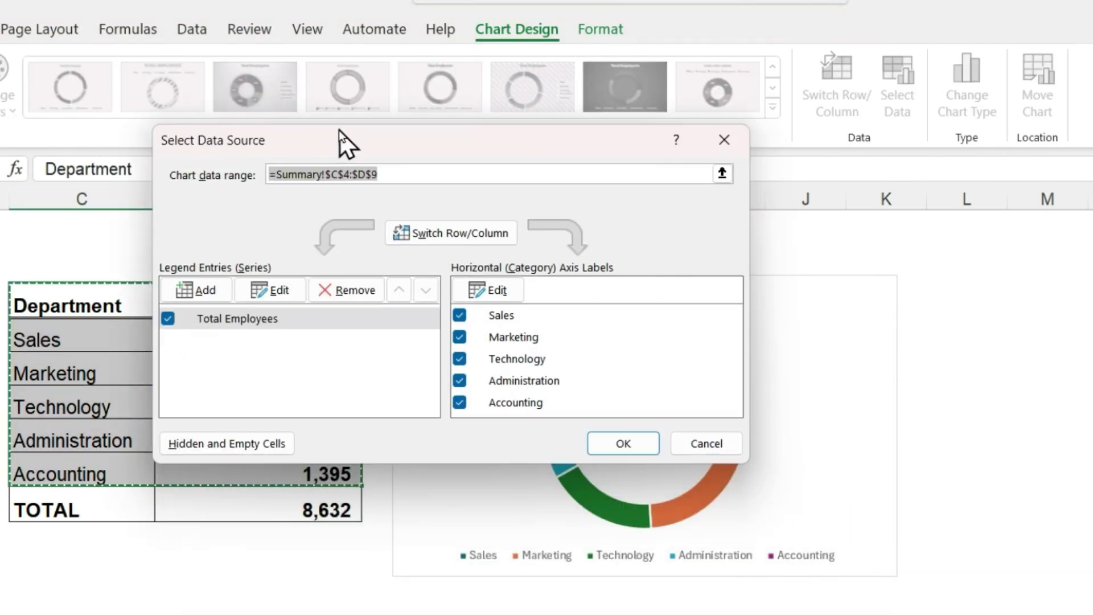
left_click(610, 445)
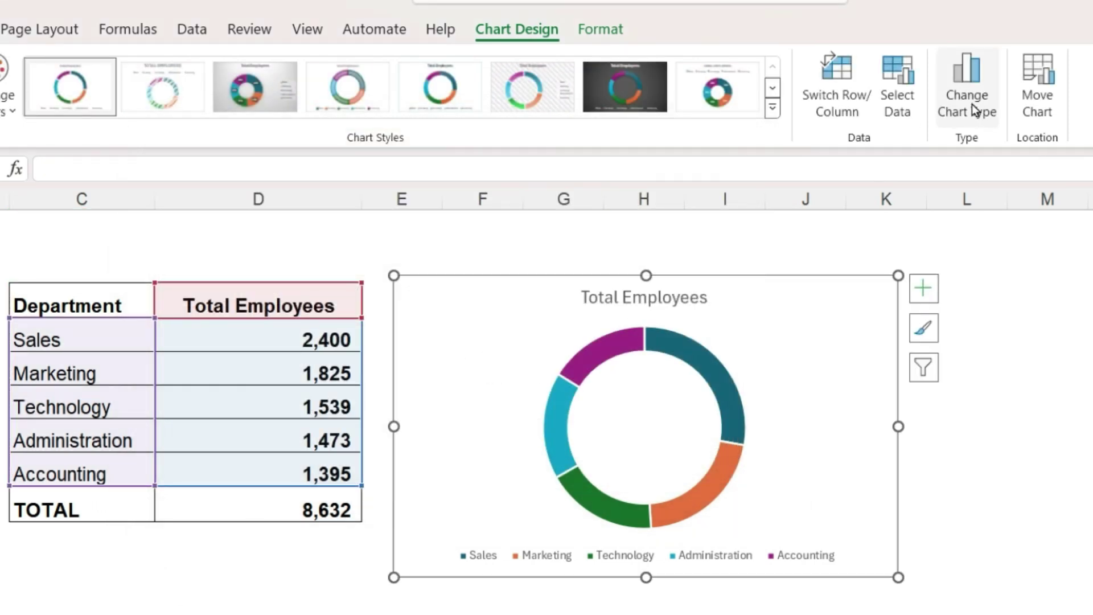
Change the Total Employees doughnut chart to a plain Pie chart type.
left_click(976, 113)
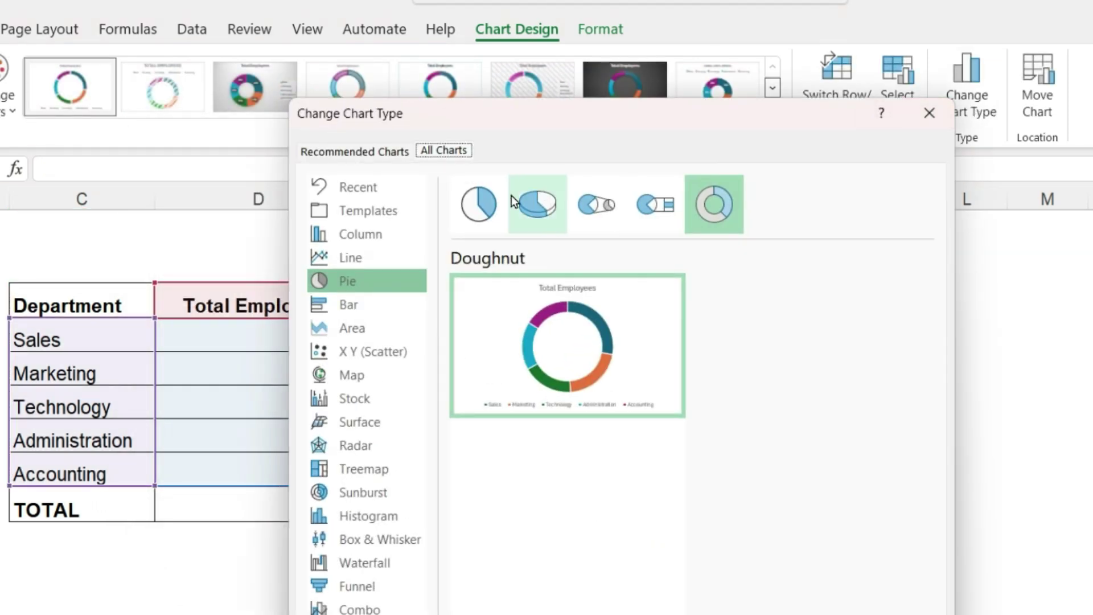
left_click(481, 202)
key("Return")
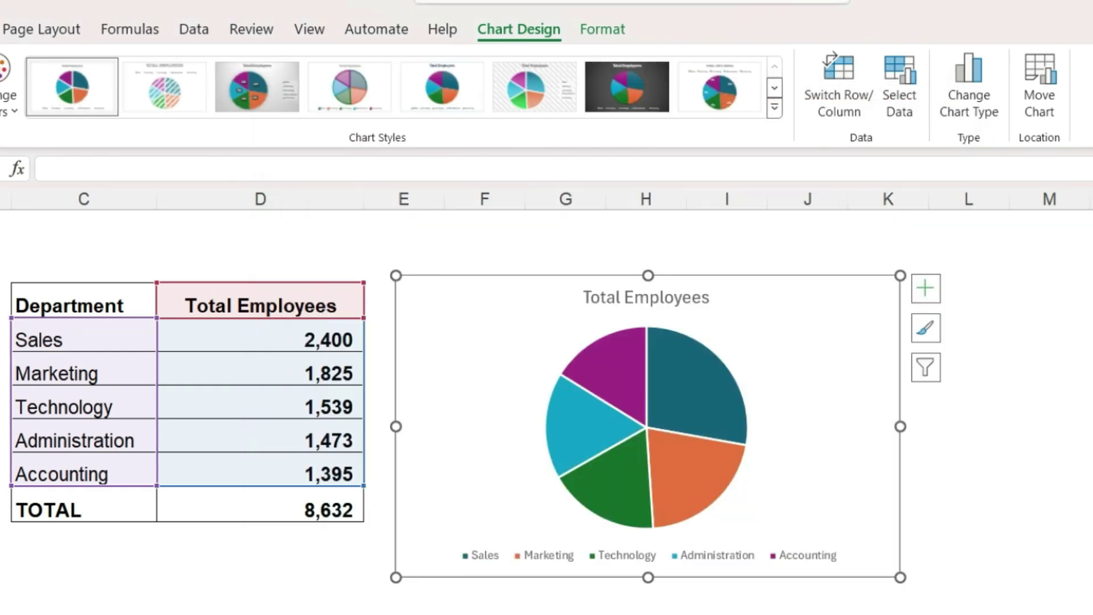
left_click(927, 295)
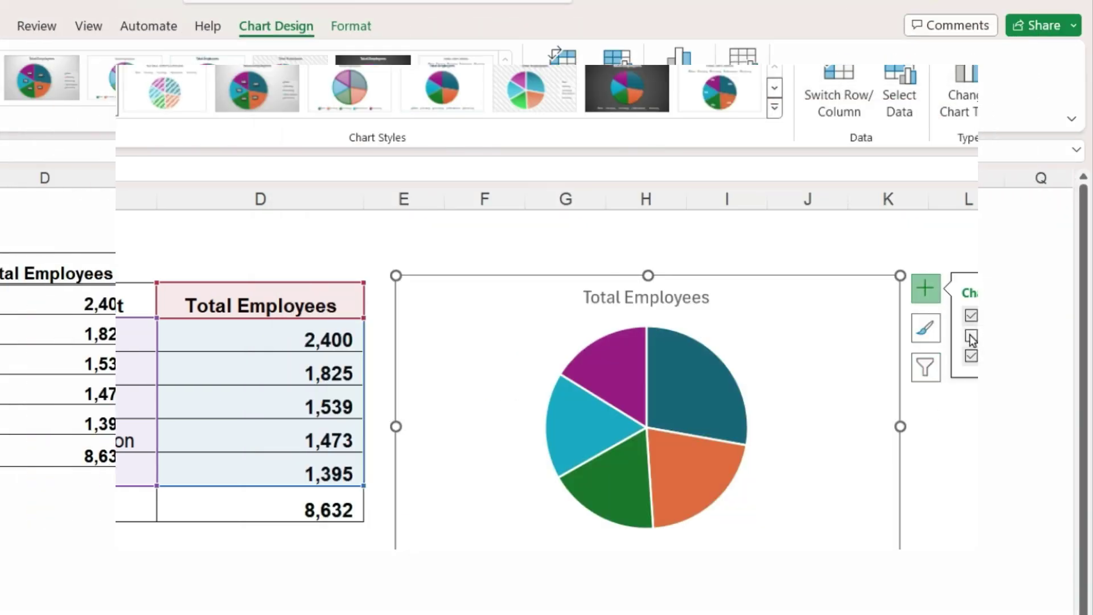
Add department and percentage data labels to the pie slices and delete the legend.
left_click(1087, 335)
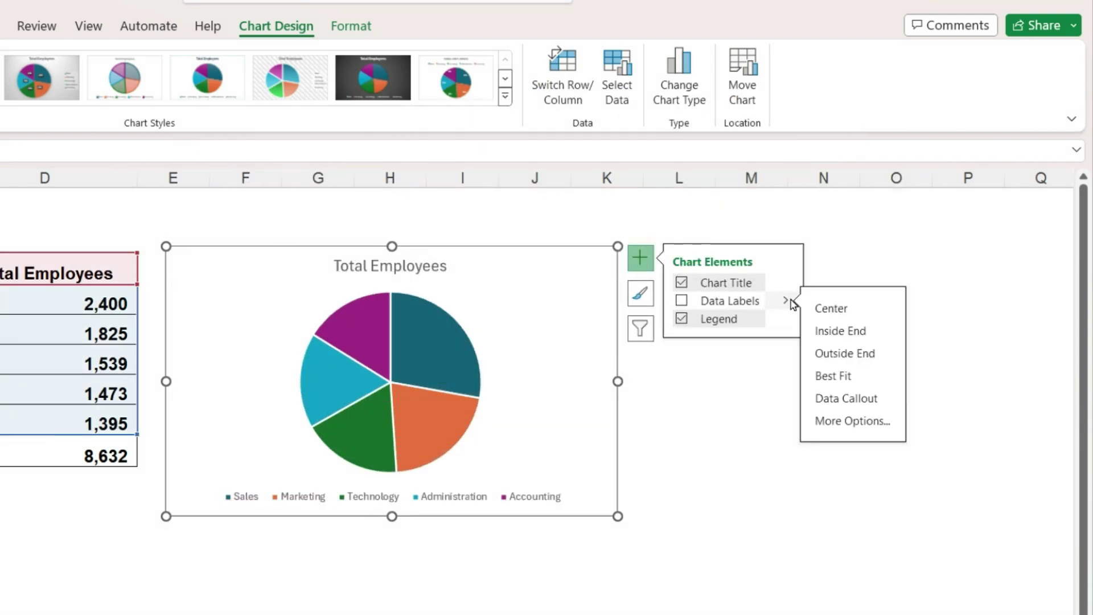
left_click(832, 392)
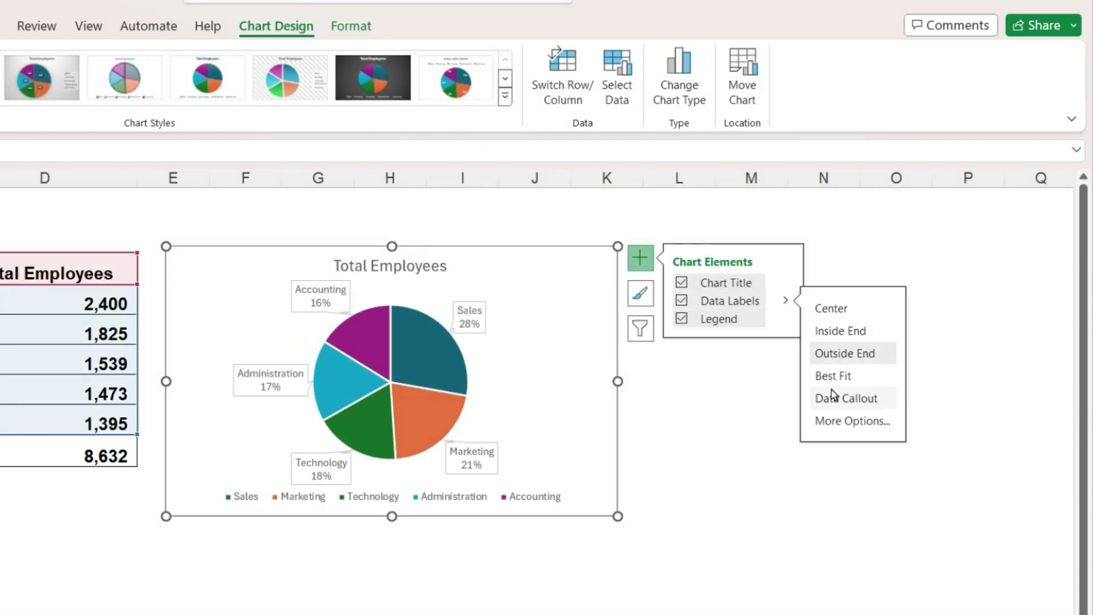
left_click(536, 501)
key("Delete")
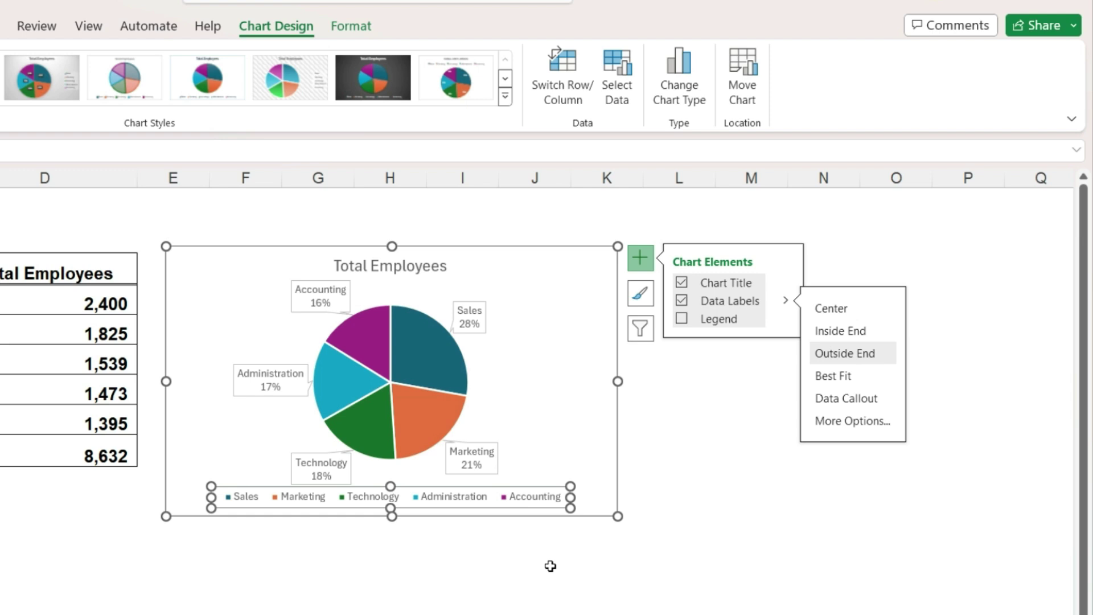
left_click(435, 359)
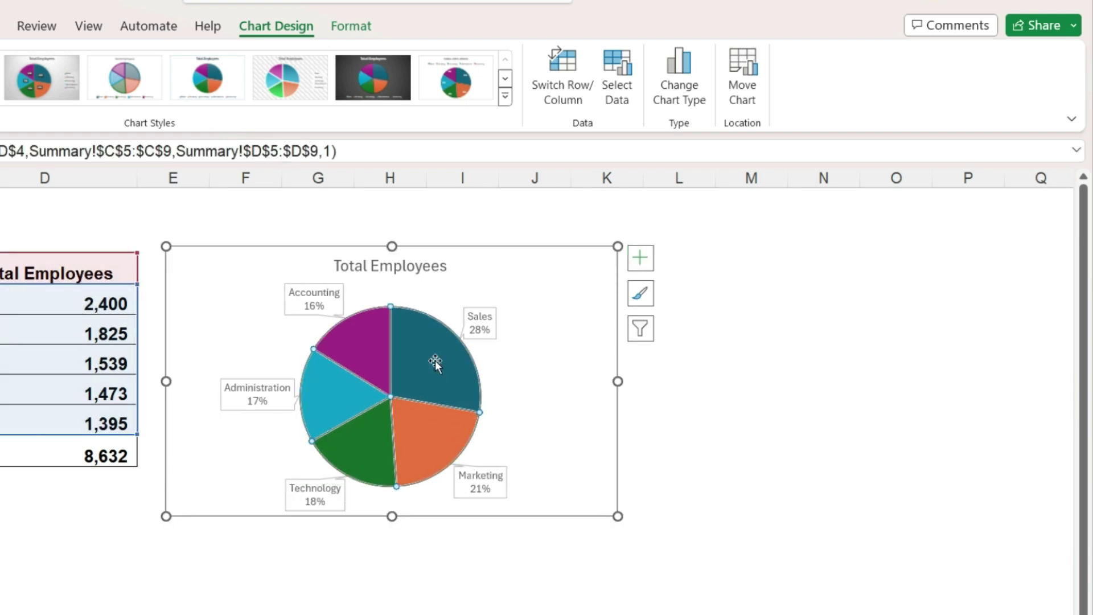
right_click(435, 360)
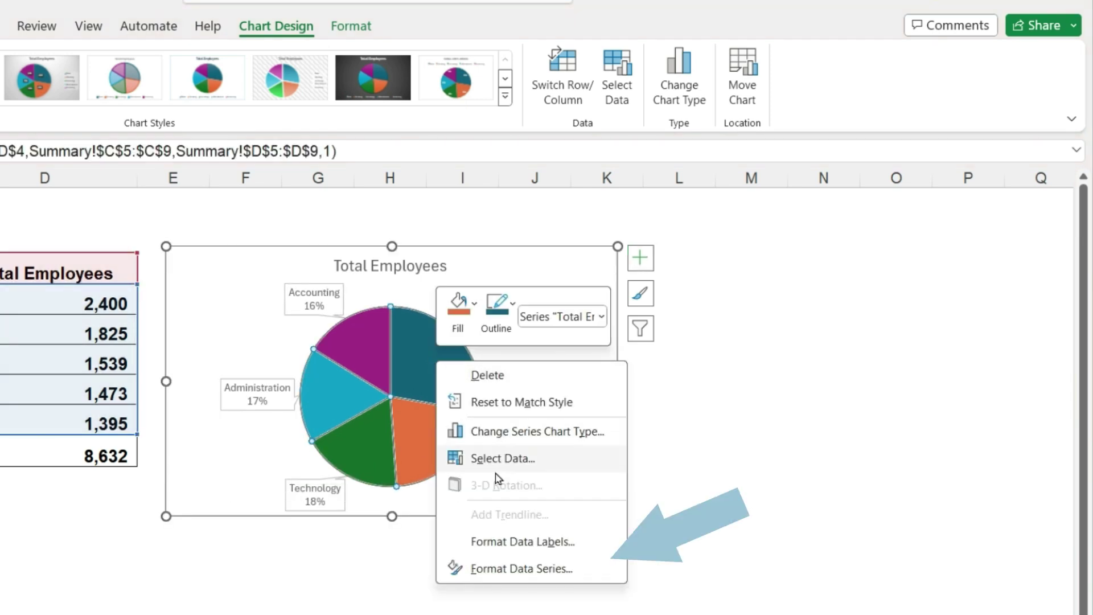
left_click(548, 570)
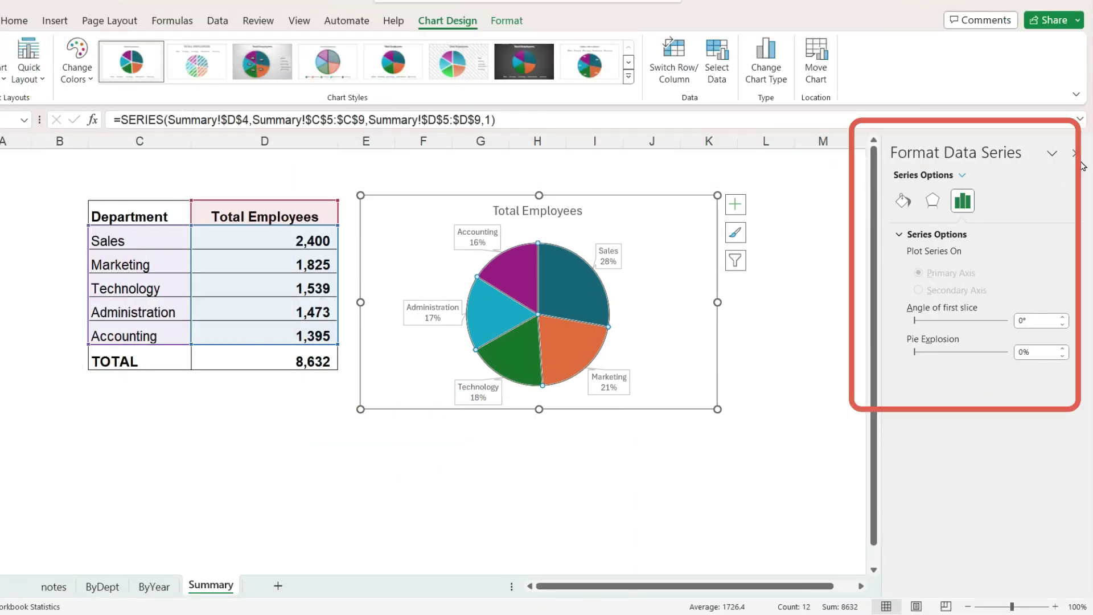
left_click(1075, 153)
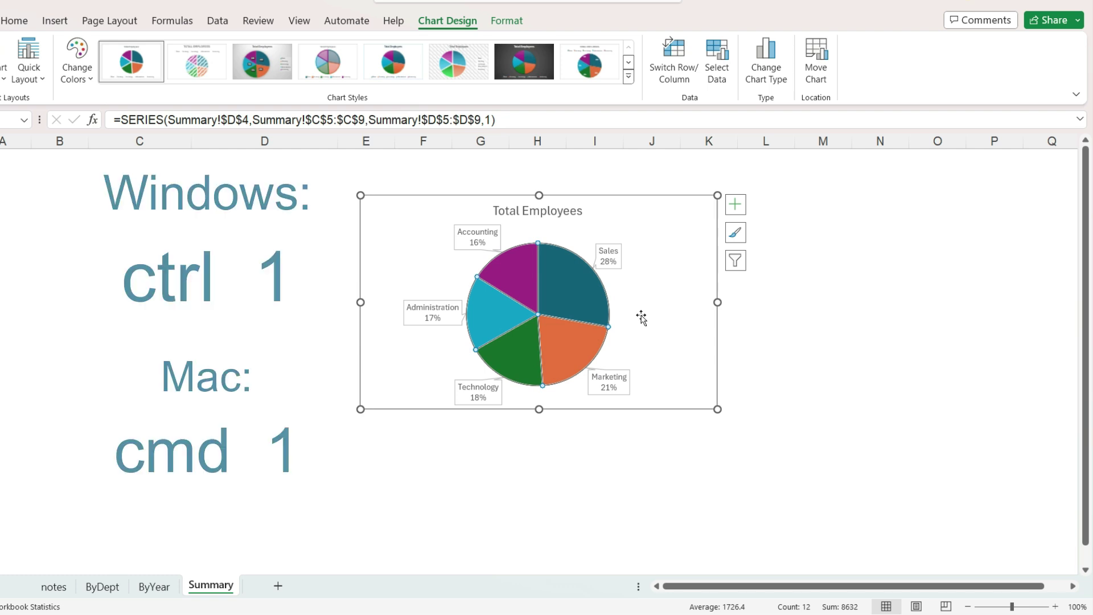
key("ctrl+1")
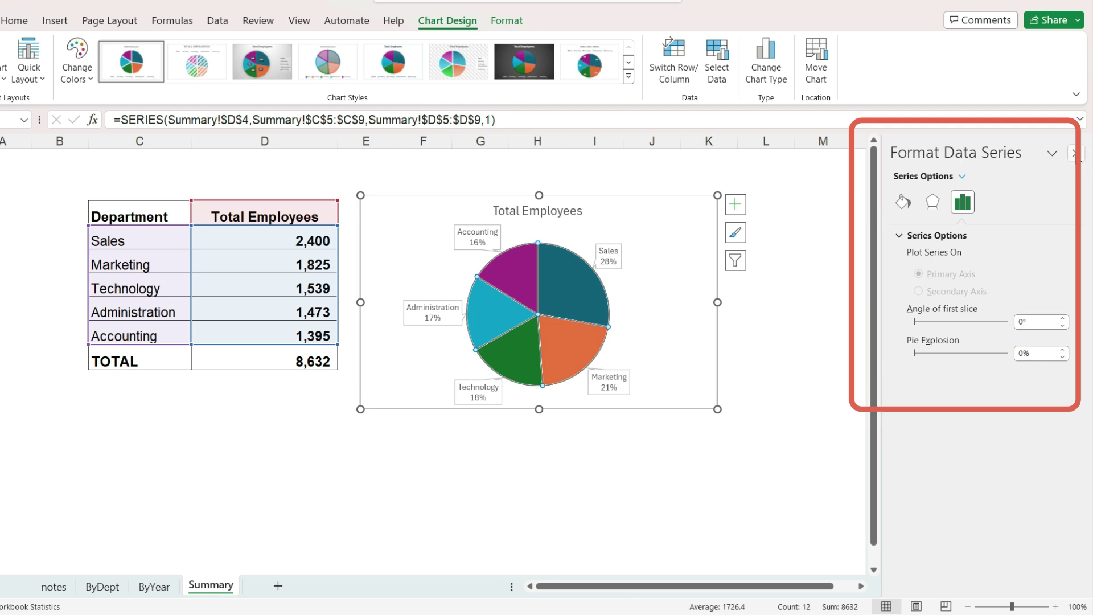
left_click(1075, 154)
left_click(305, 429)
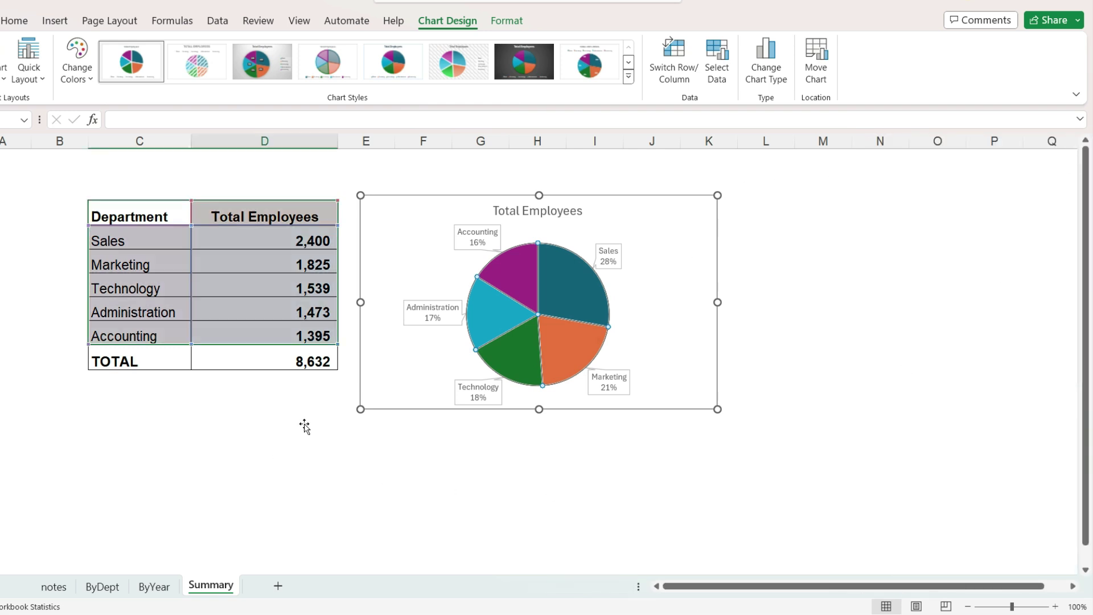
left_click_drag(131, 239, 210, 308)
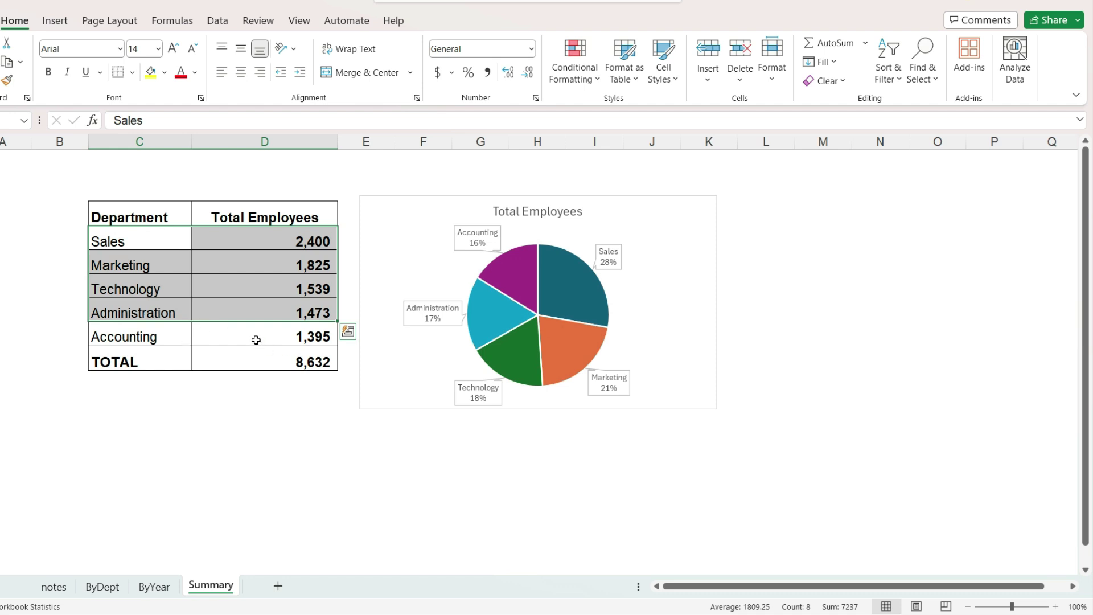
Dismiss Format Cells, then open Format Data Series for the pie slices.
key("ctrl+1")
left_click_drag(268, 17, 291, 115)
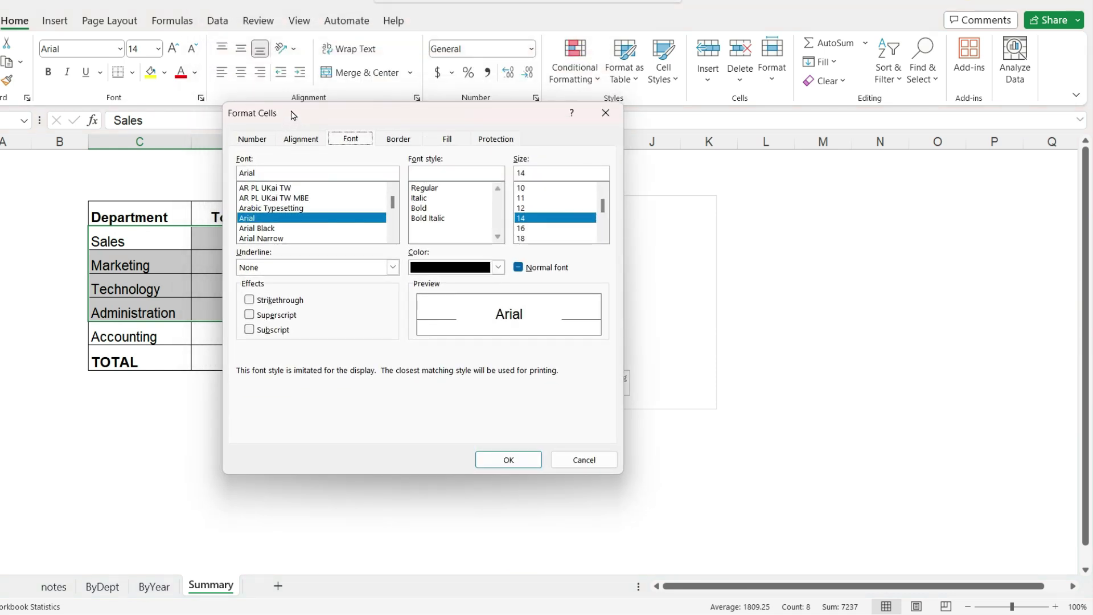
left_click(606, 463)
left_click(564, 336)
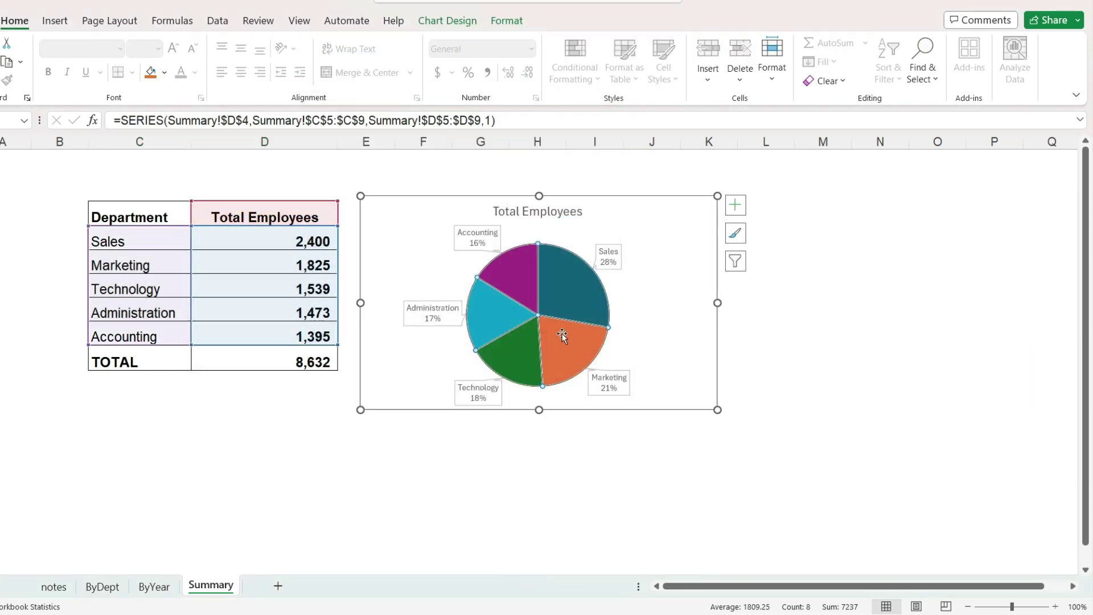
key("ctrl+1")
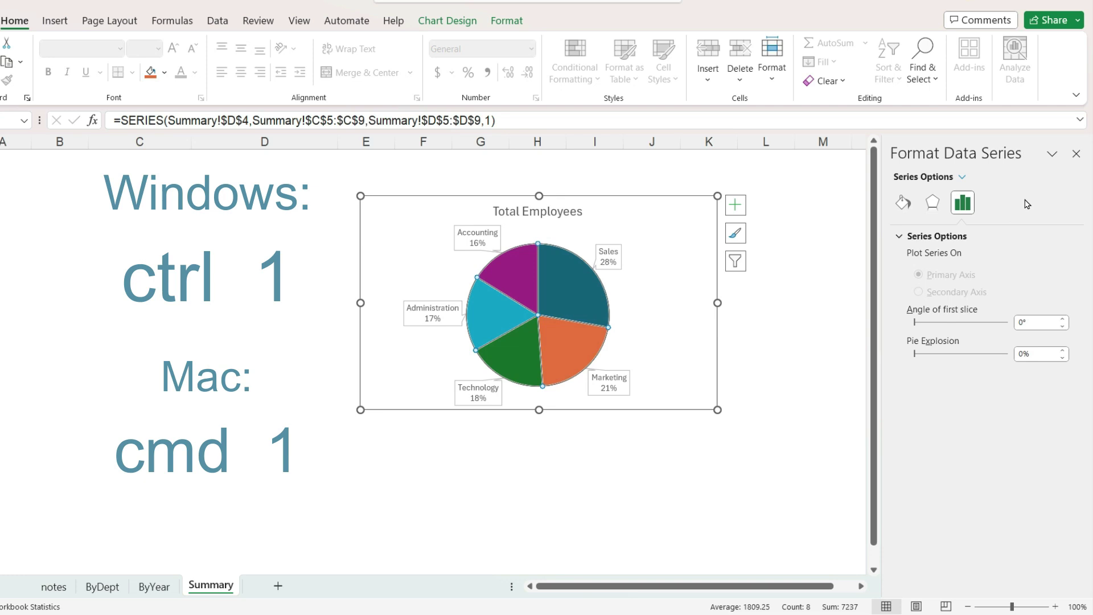
Turn off Vary colors by slice so every pie slice shares one teal colour.
left_click(903, 202)
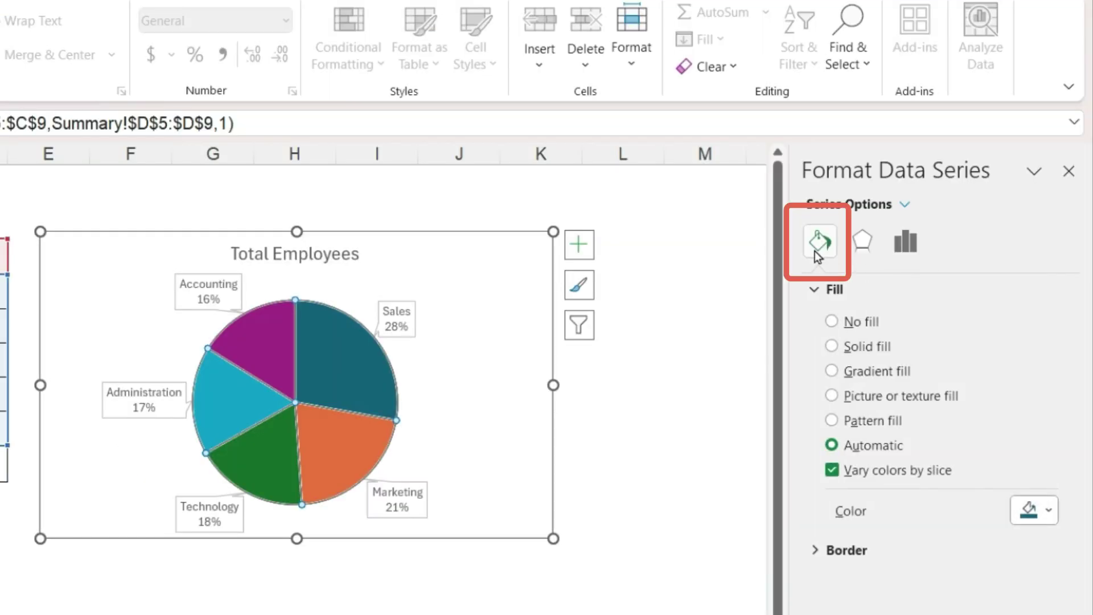
left_click(831, 470)
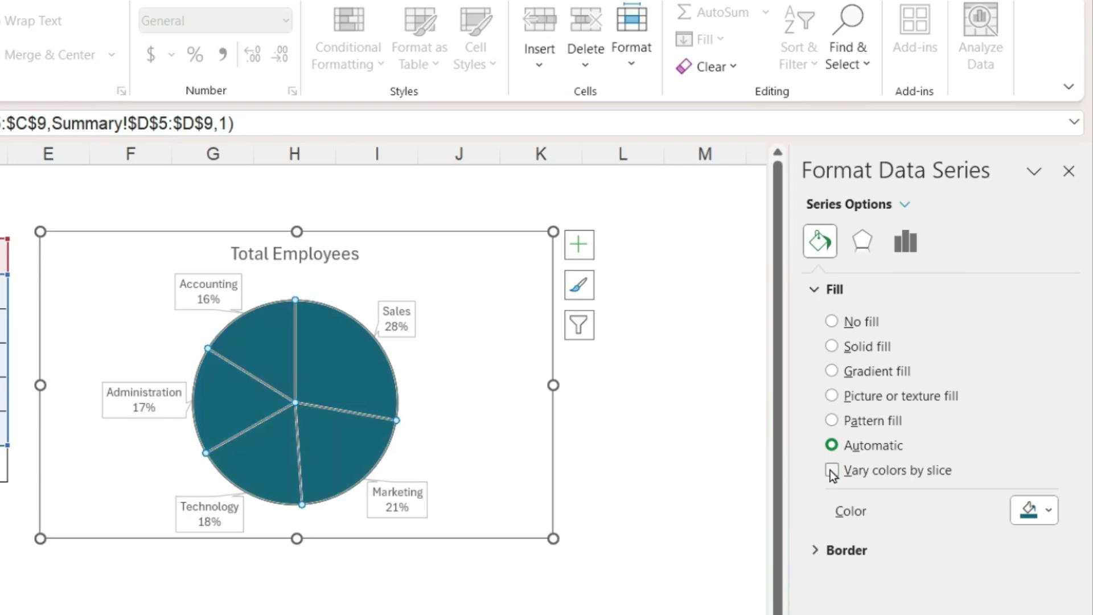
left_click(586, 486)
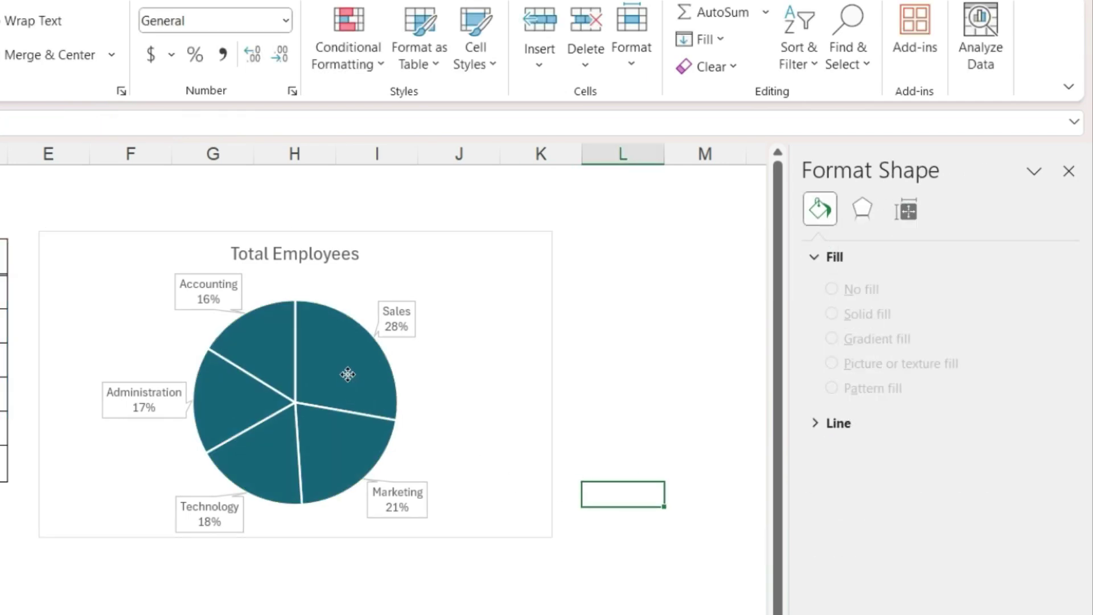
left_click(494, 589)
Select only the Sales slice and set its Point Explosion to 17%.
left_click(356, 374)
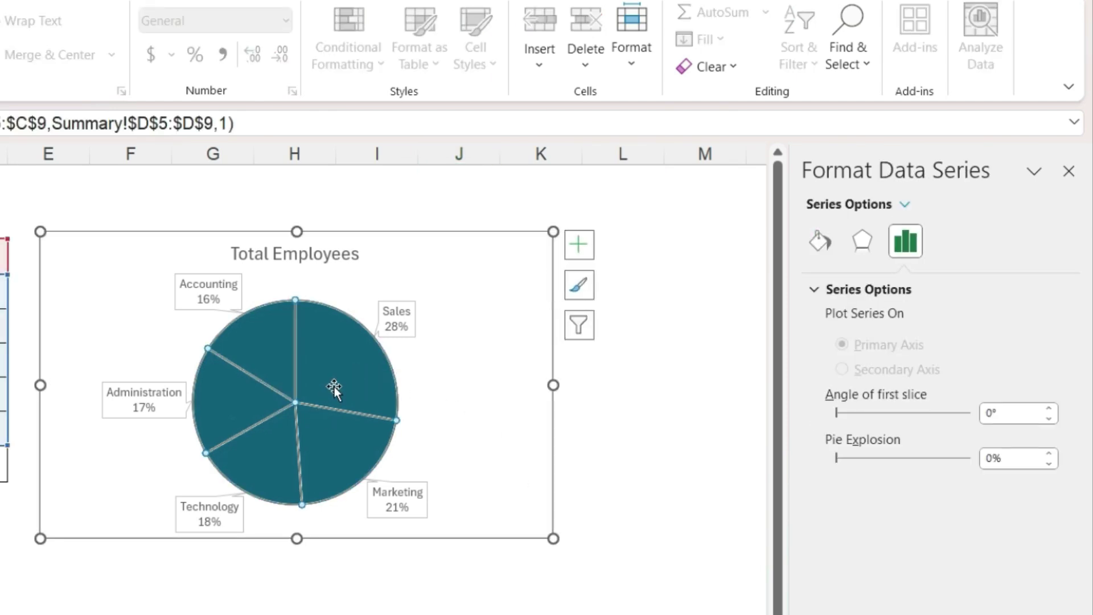
left_click(332, 361)
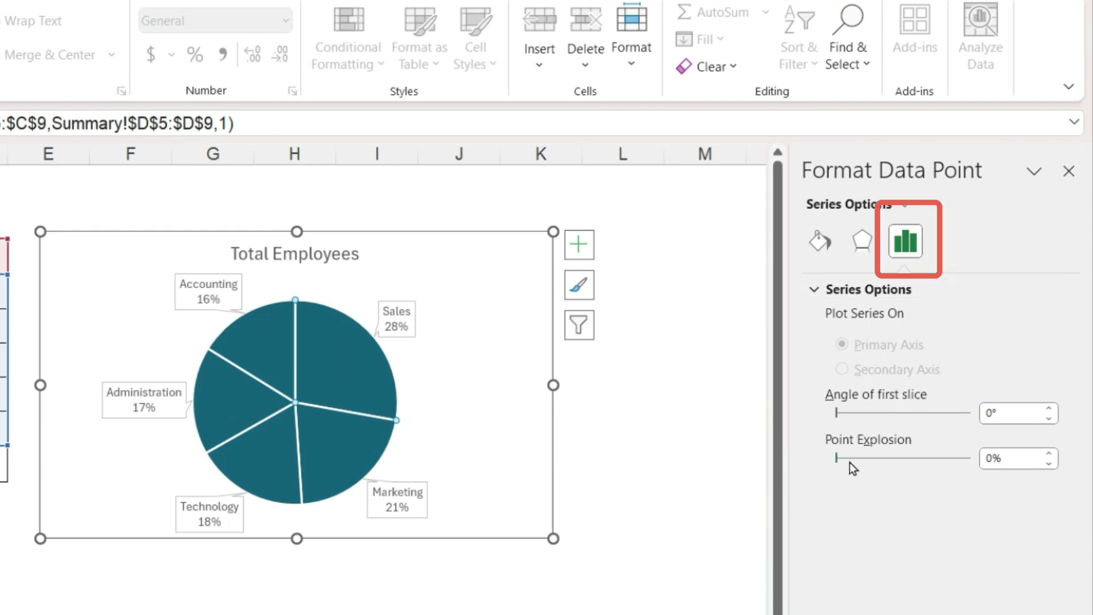
left_click_drag(836, 458, 842, 459)
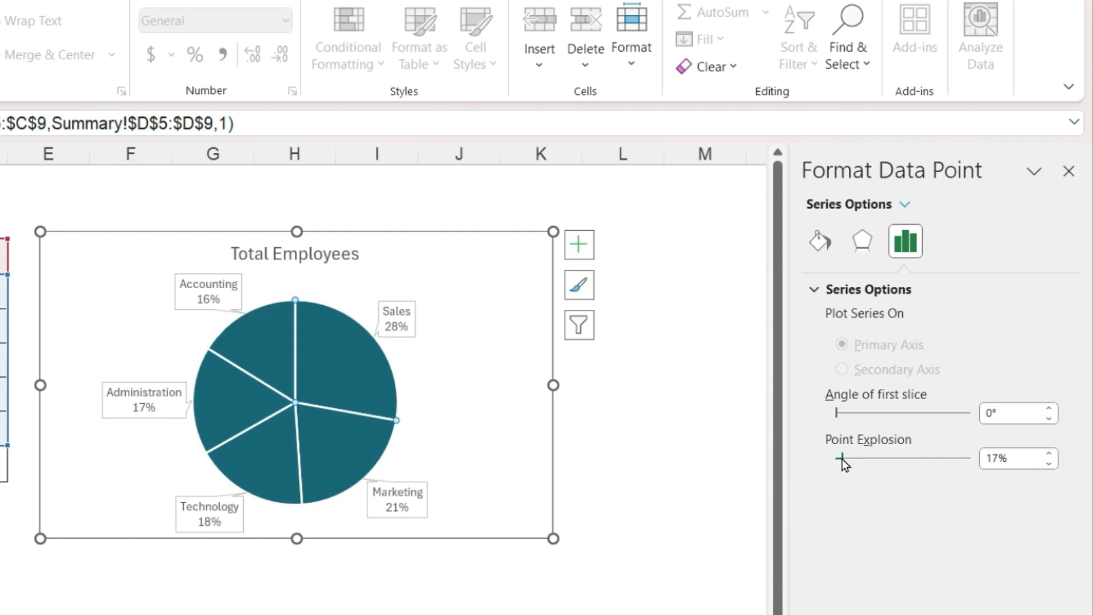
left_click(598, 465)
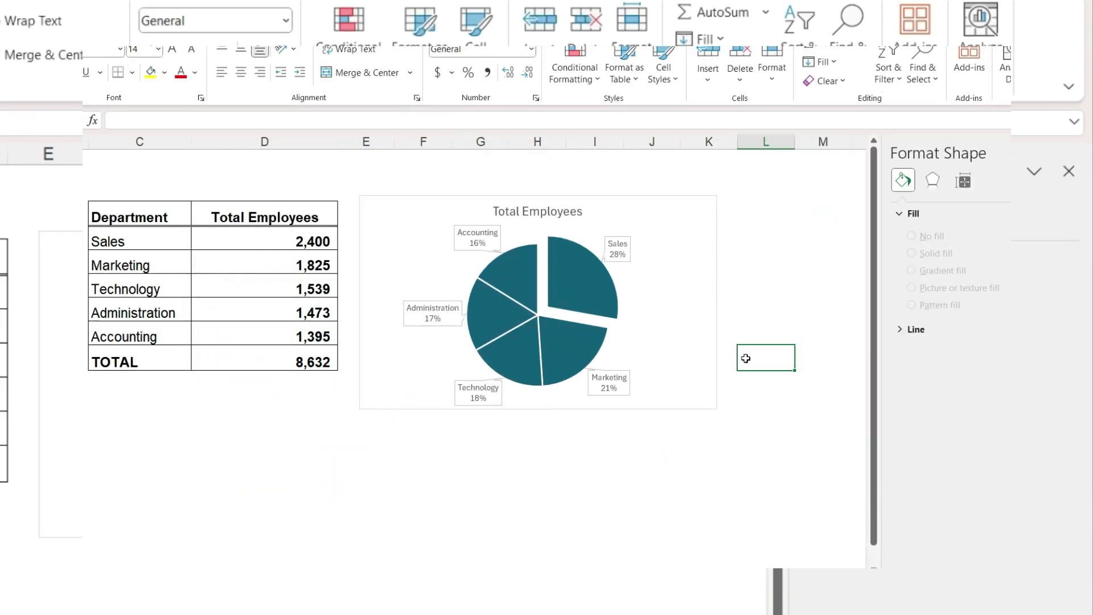